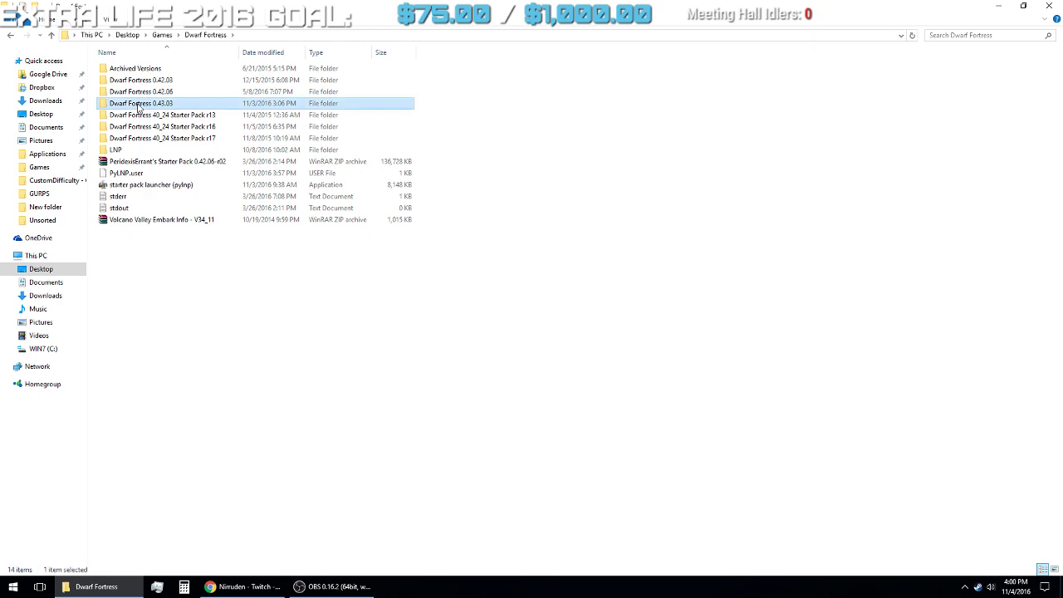
# - Launch the starter pack launcher (pylnp) with the Dwarf Fortress 0.43.03 instance and maximize its window over the desktop
pyautogui.hotkey('alt', 'Left')
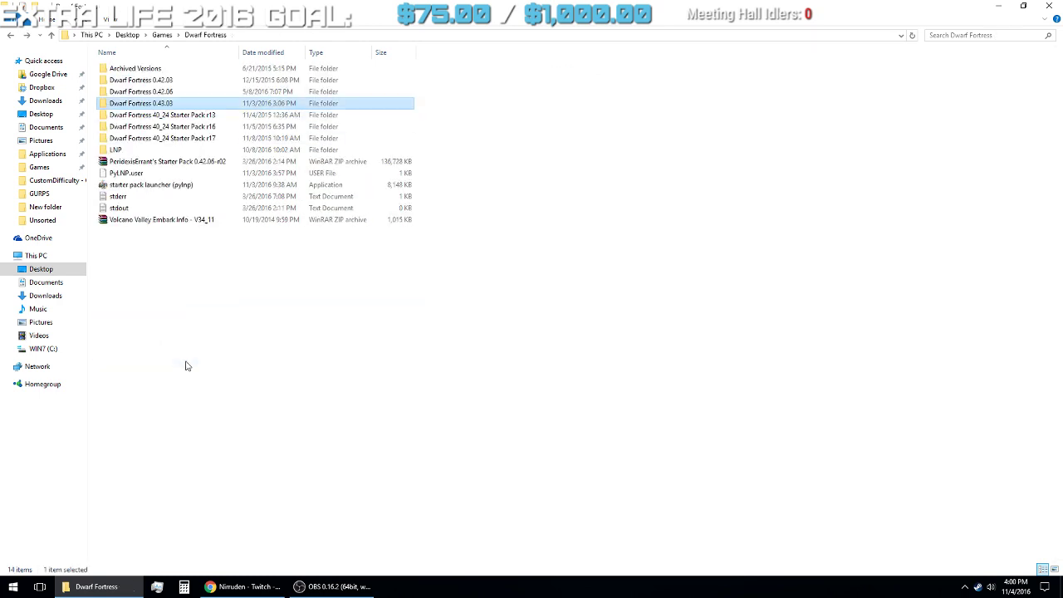
pyautogui.click(169, 184)
pyautogui.click(1002, 6)
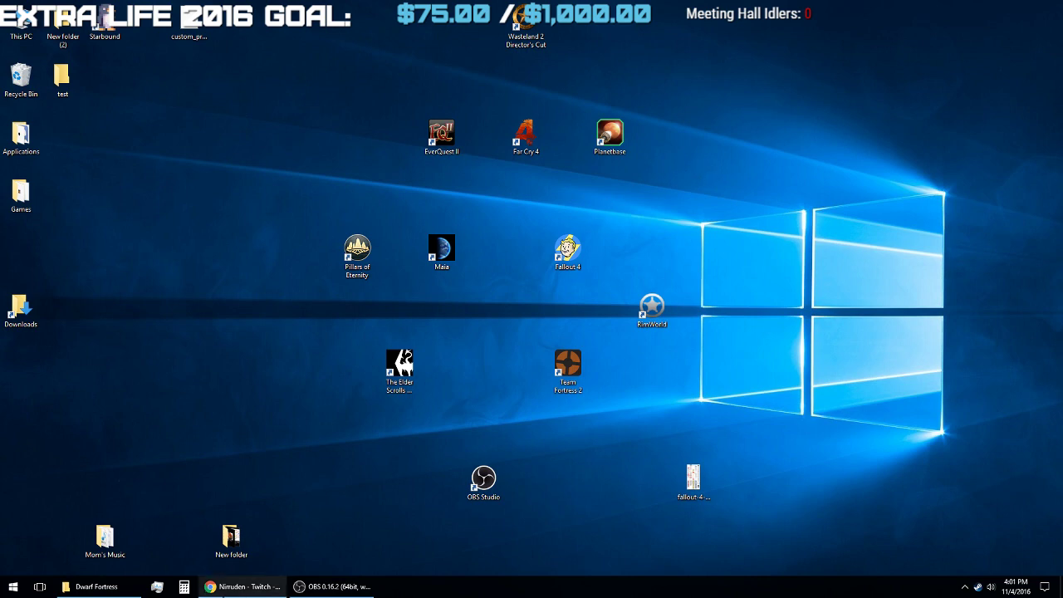
pyautogui.click(142, 138)
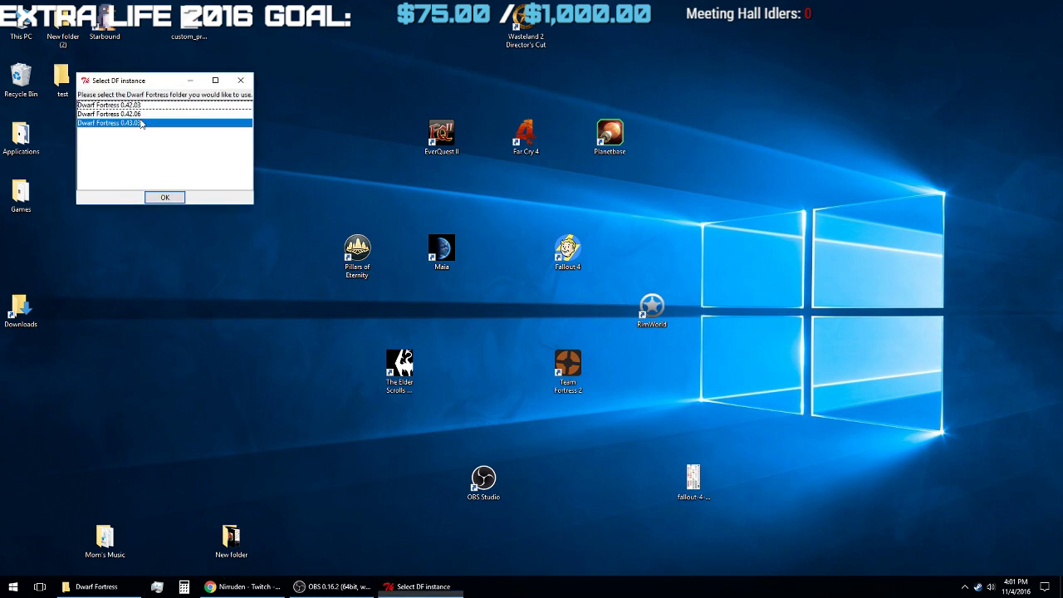
pyautogui.click(156, 197)
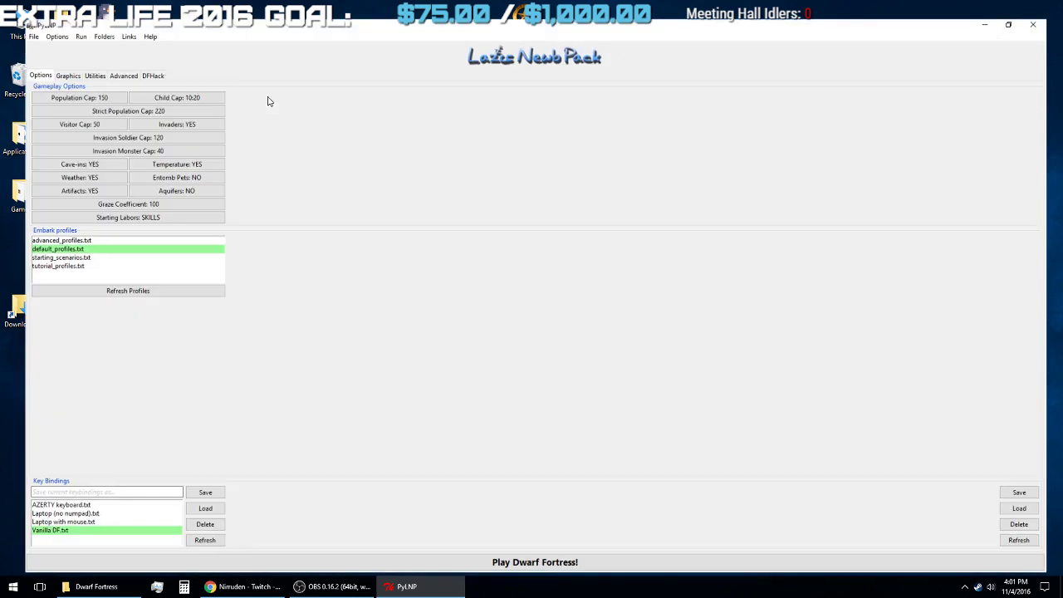
pyautogui.click(269, 95)
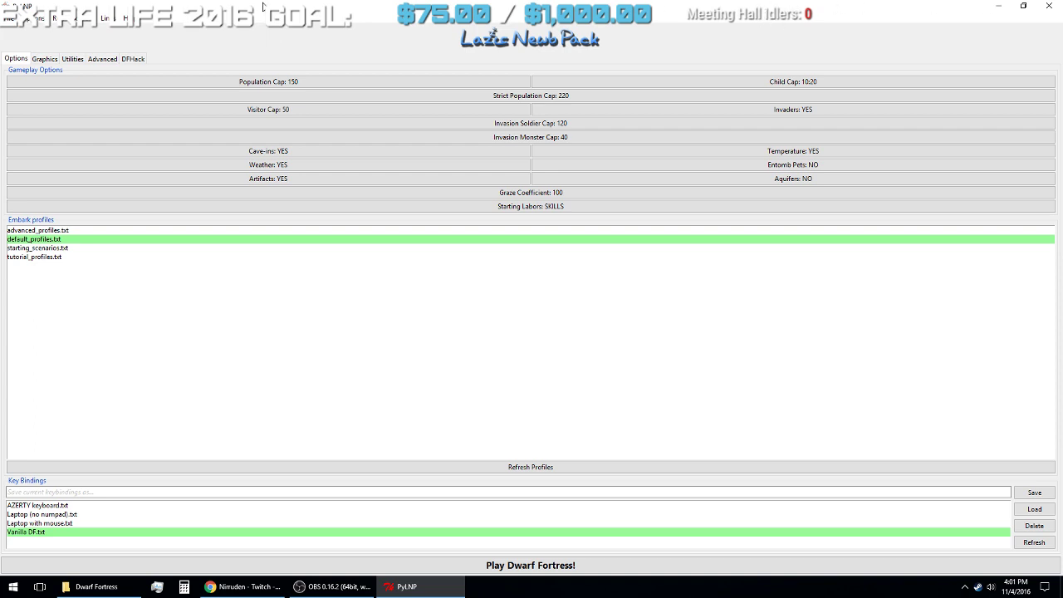
# - Look through the launcher's DFHack, Advanced, Utilities and Graphics settings, and return to the gameplay options
pyautogui.click(139, 60)
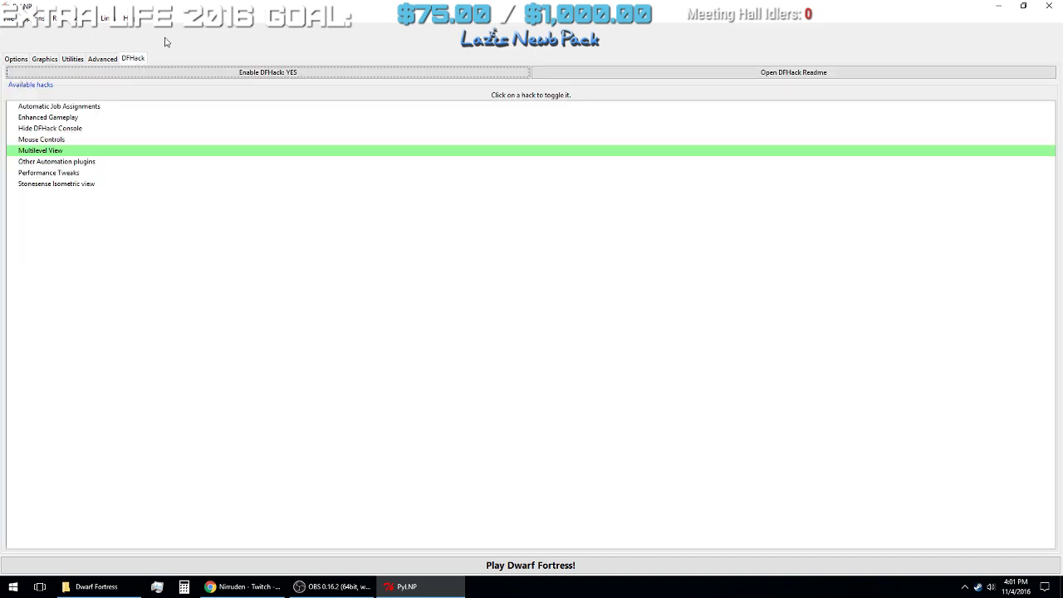
pyautogui.click(111, 61)
pyautogui.click(69, 61)
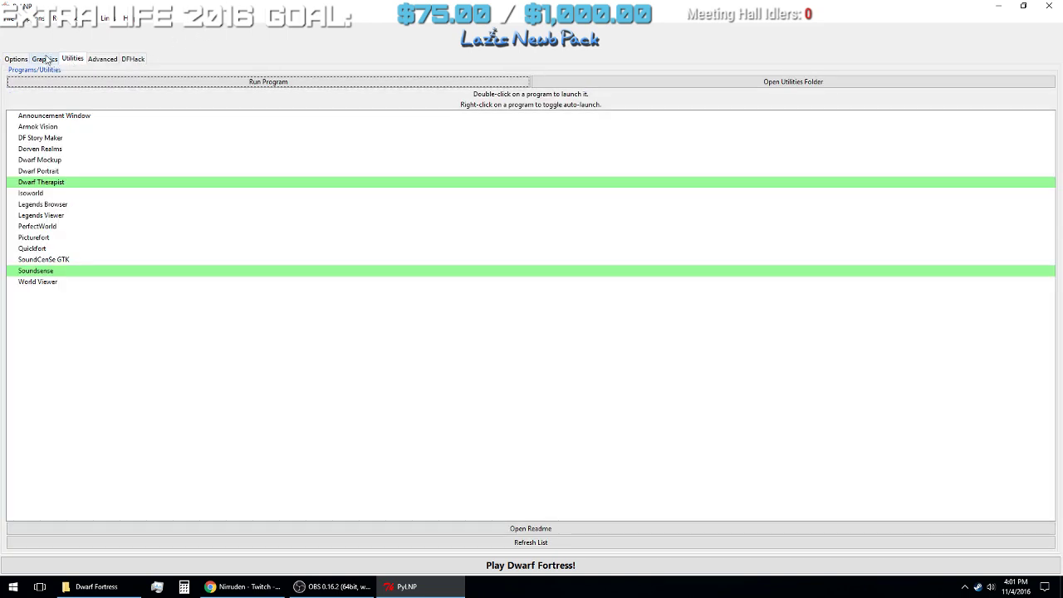
pyautogui.click(45, 60)
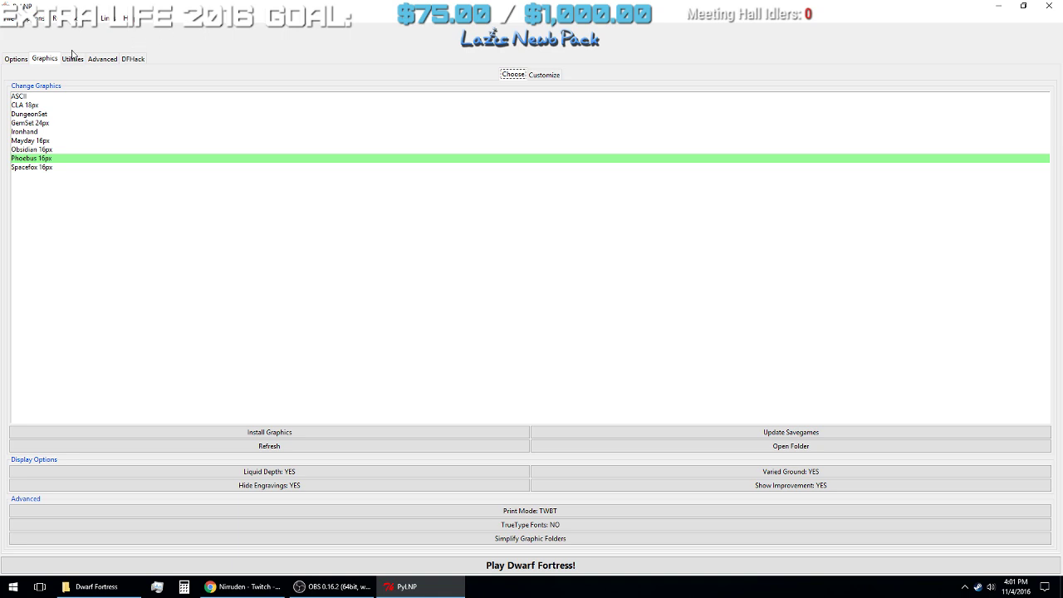
pyautogui.click(17, 59)
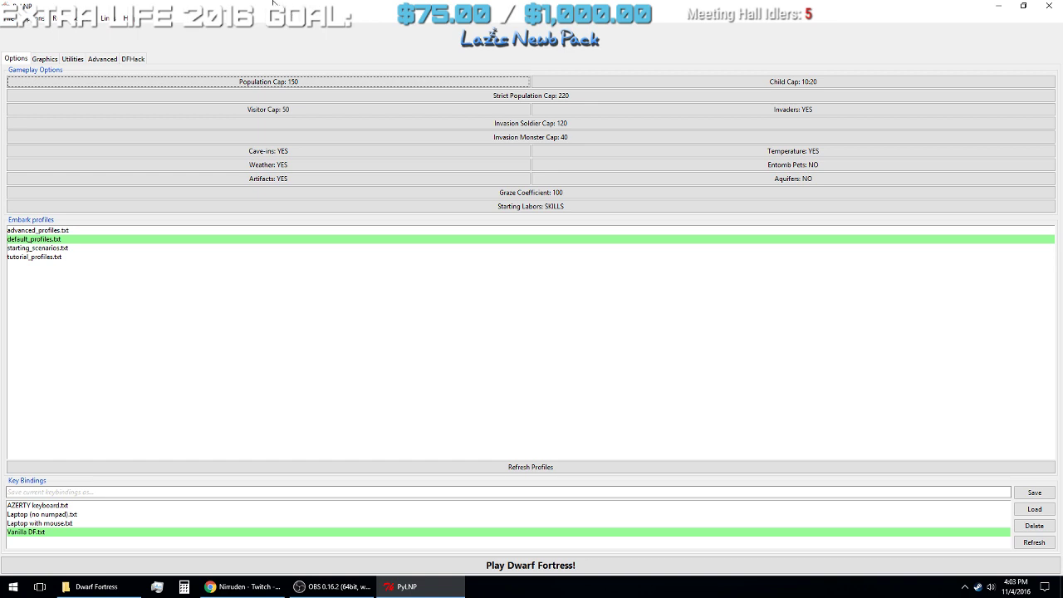
# - Open the Init Editor, examine the init.txt and d_init.txt settings at full window size, and close it
pyautogui.click(38, 17)
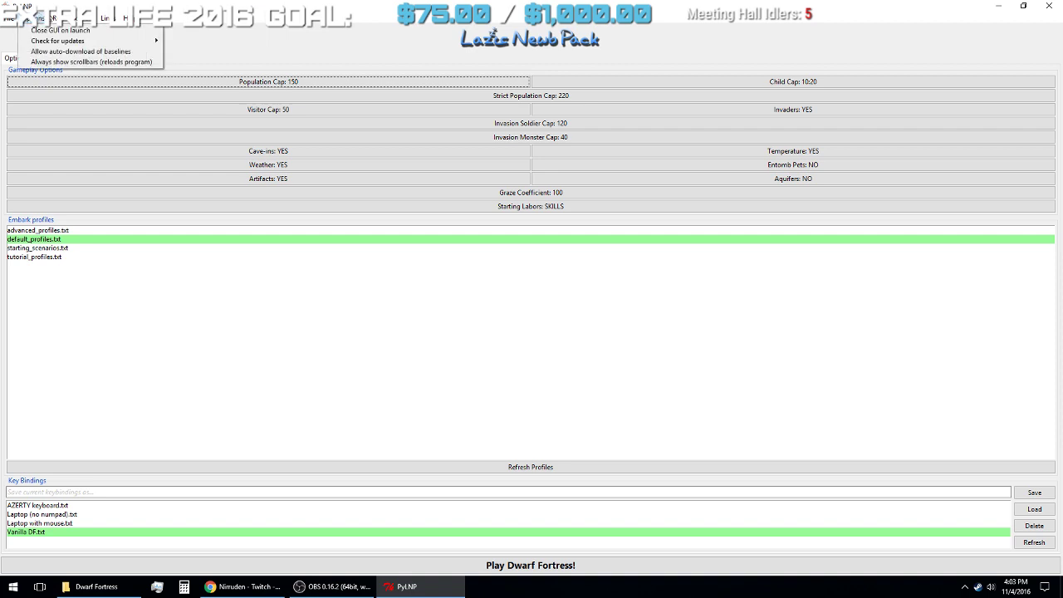
pyautogui.moveTo(60, 20)
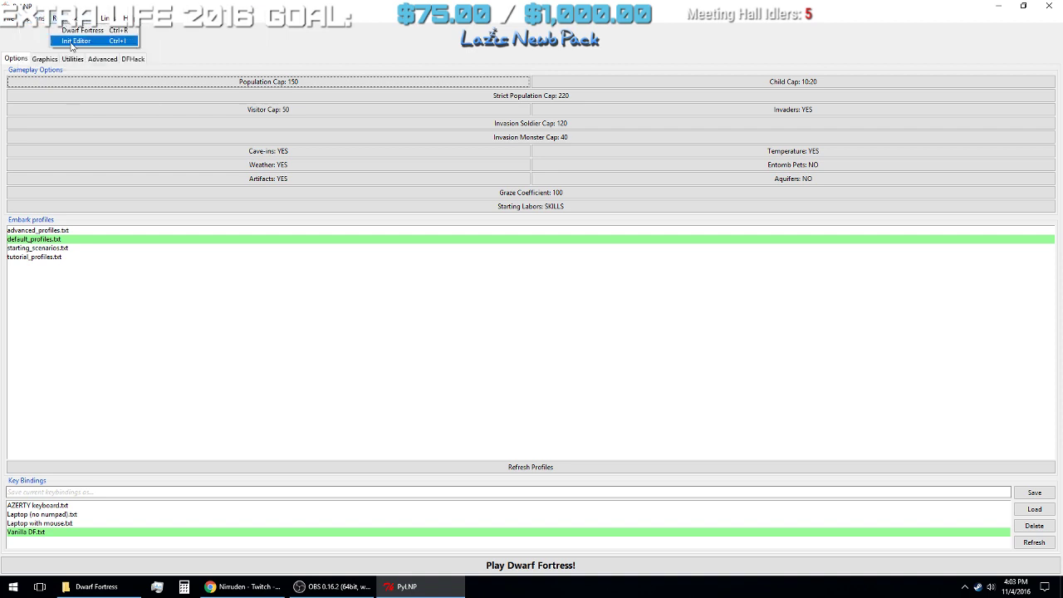
pyautogui.click(72, 42)
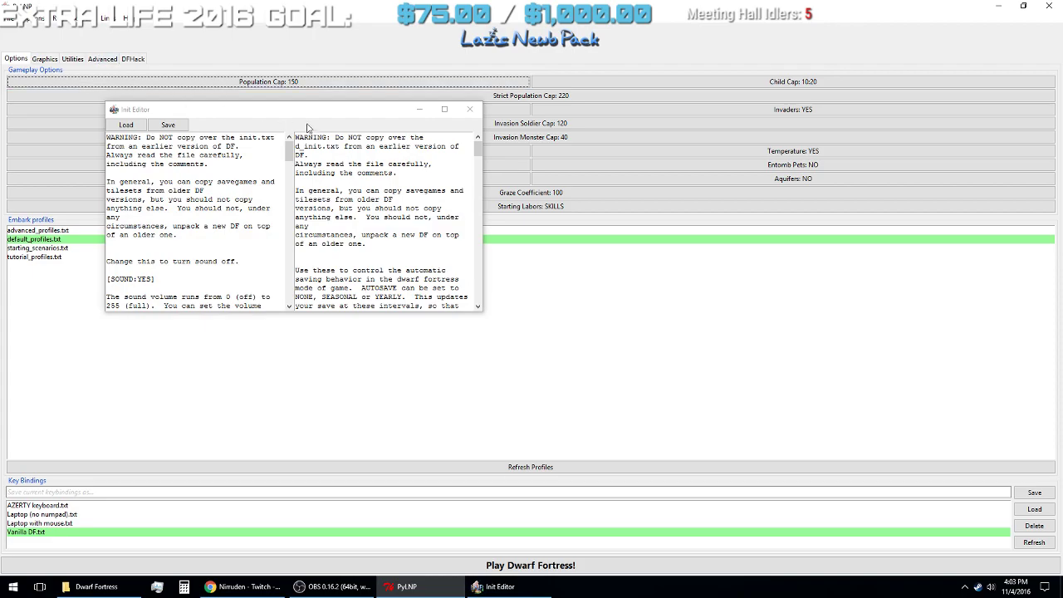
pyautogui.moveTo(323, 113); pyautogui.dragTo(398, 2)
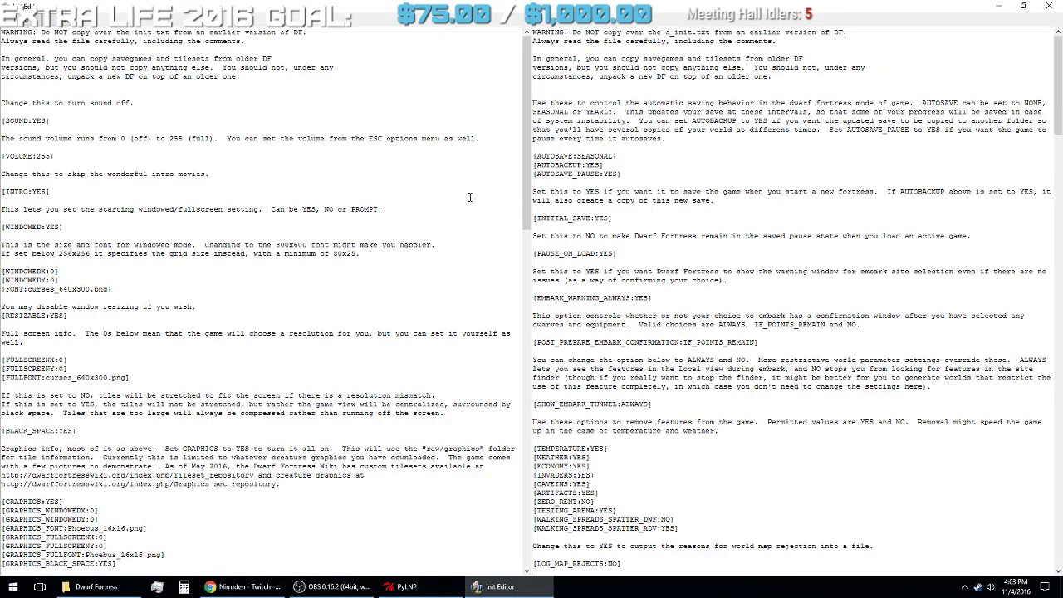
pyautogui.moveTo(532, 7); pyautogui.dragTo(419, 367)
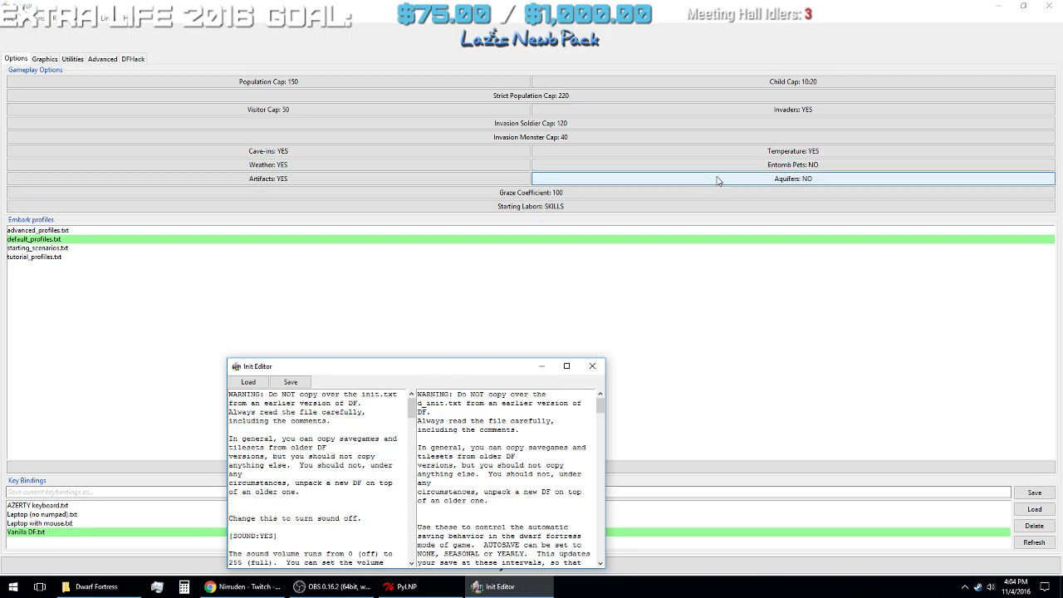
pyautogui.doubleClick(499, 6)
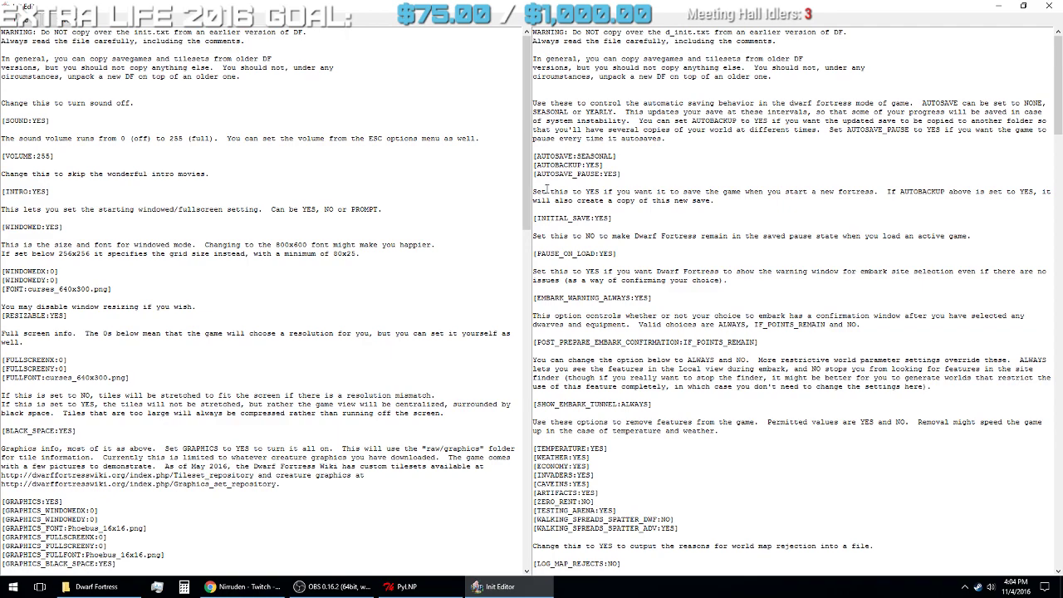
pyautogui.moveTo(1059, 119)
pyautogui.mouseDown()
pyautogui.moveTo(1059, 191)
pyautogui.moveTo(1060, 112)
pyautogui.mouseUp()
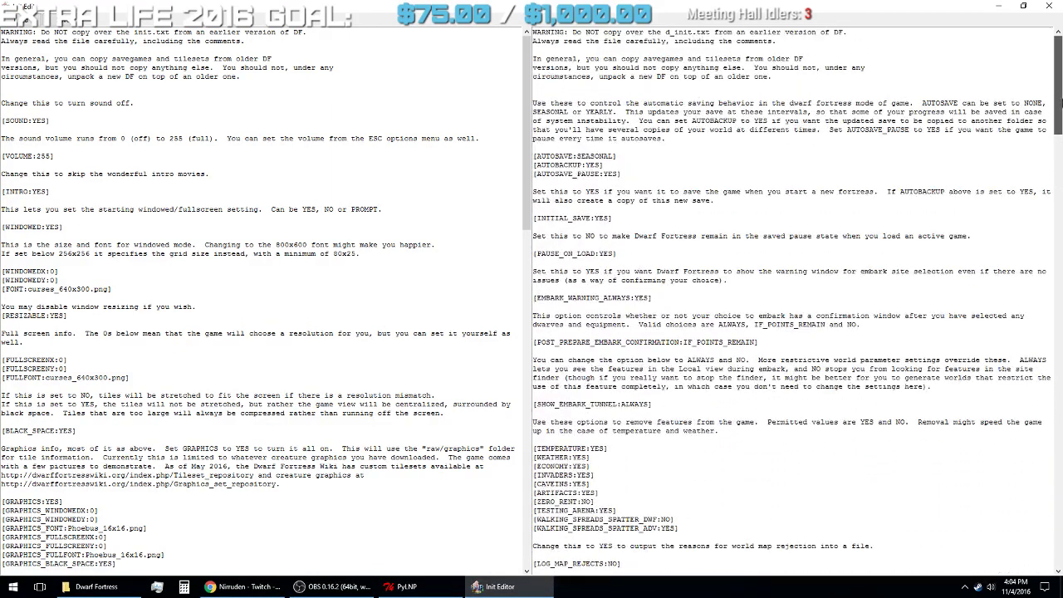
pyautogui.click(1048, 6)
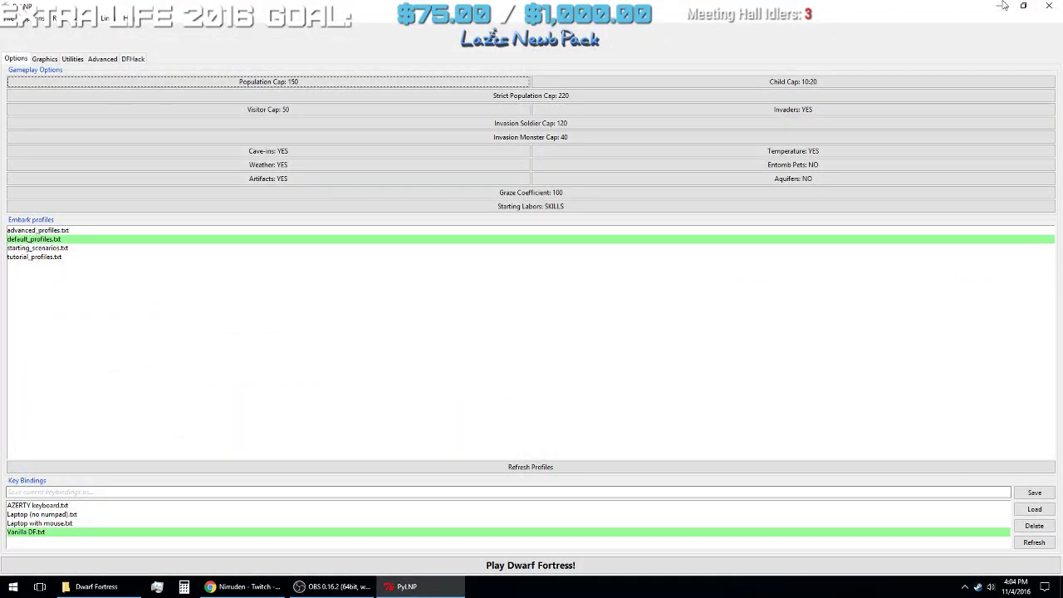
# - Minimize the launcher and open the raw/objects folder of Dwarf Fortress 0.43.03 in File Explorer
pyautogui.click(1001, 5)
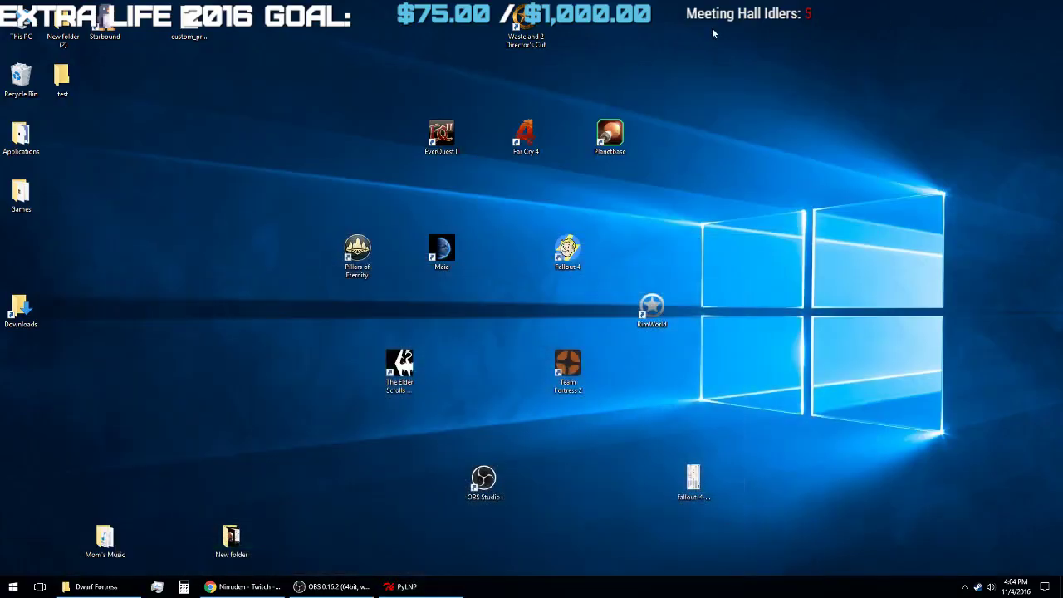
pyautogui.click(98, 588)
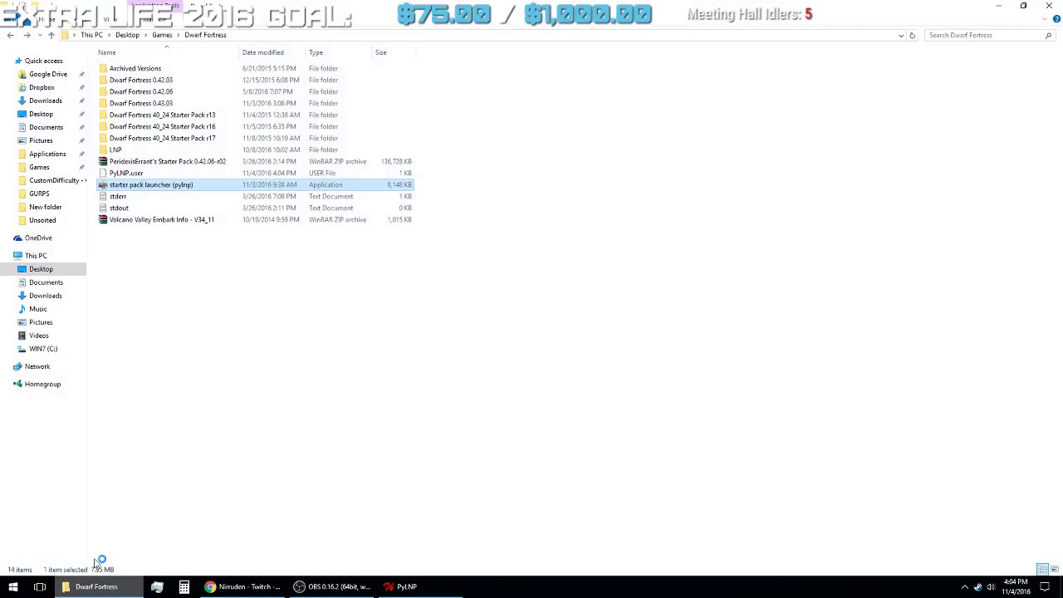
pyautogui.doubleClick(127, 104)
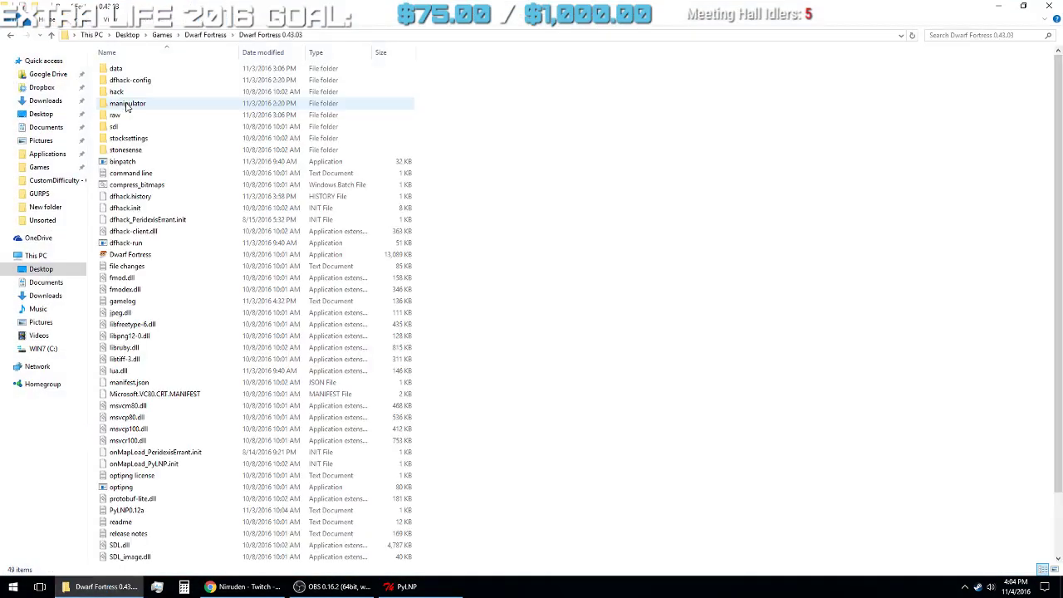
pyautogui.doubleClick(127, 116)
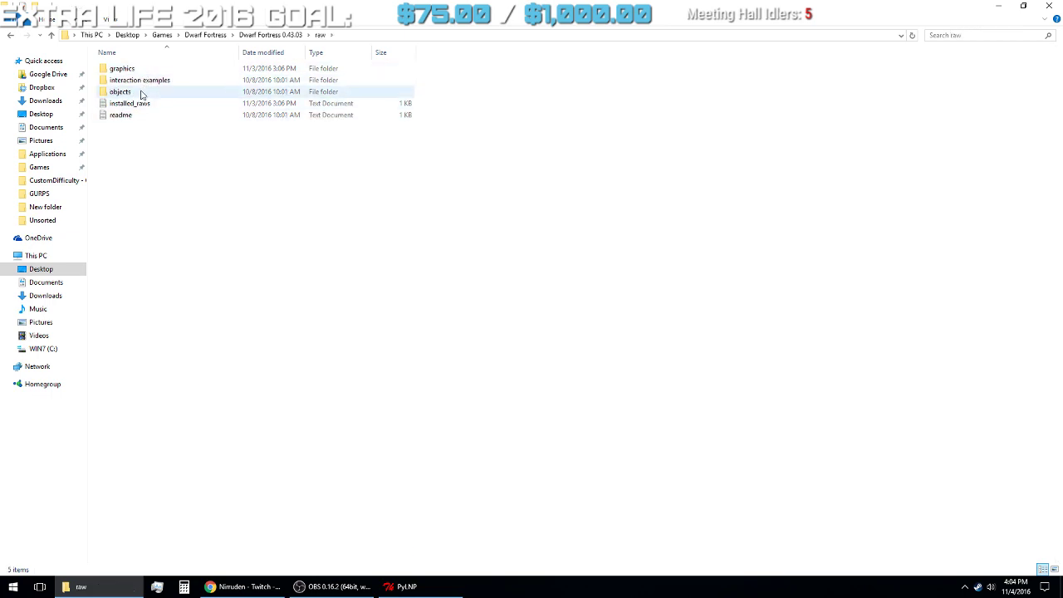
pyautogui.doubleClick(141, 93)
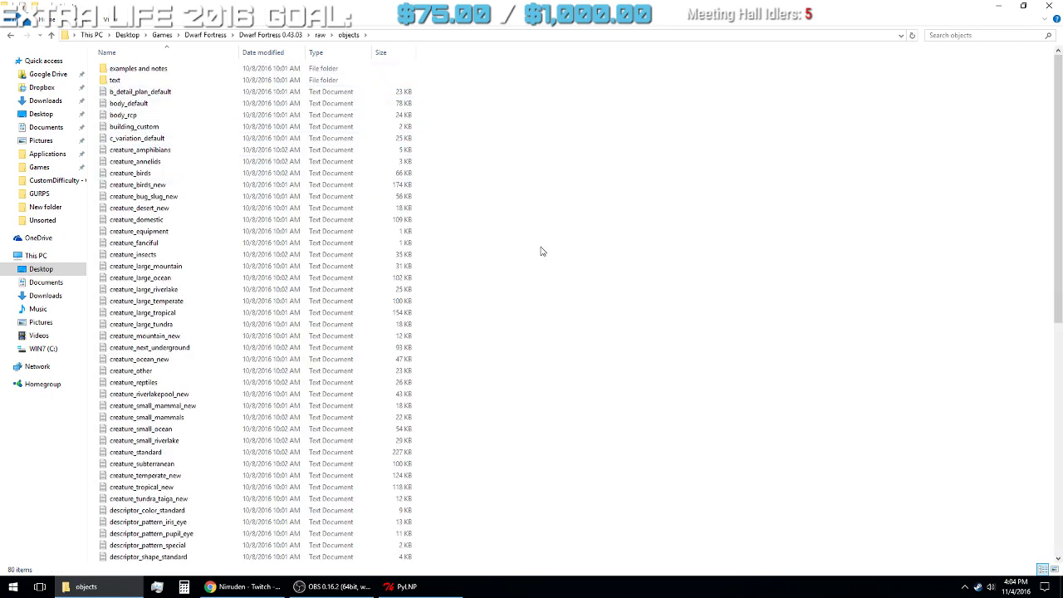
# - Open the inorganic_stone_layer text file at full window size and examine its stone definitions and aquifer tags
pyautogui.scroll(-12, 498, 357)
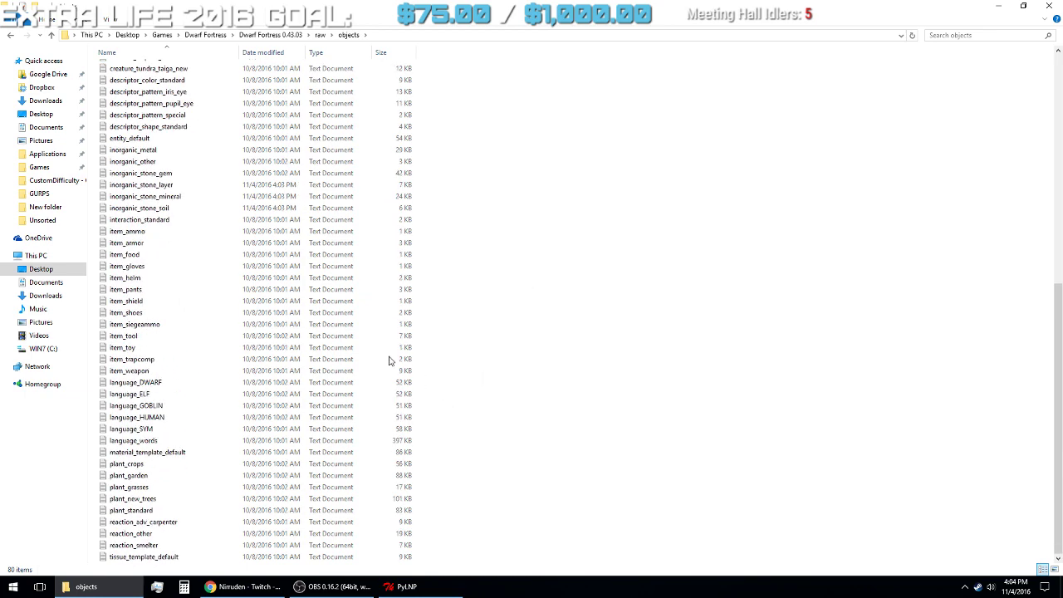
pyautogui.click(171, 185)
pyautogui.doubleClick(173, 184)
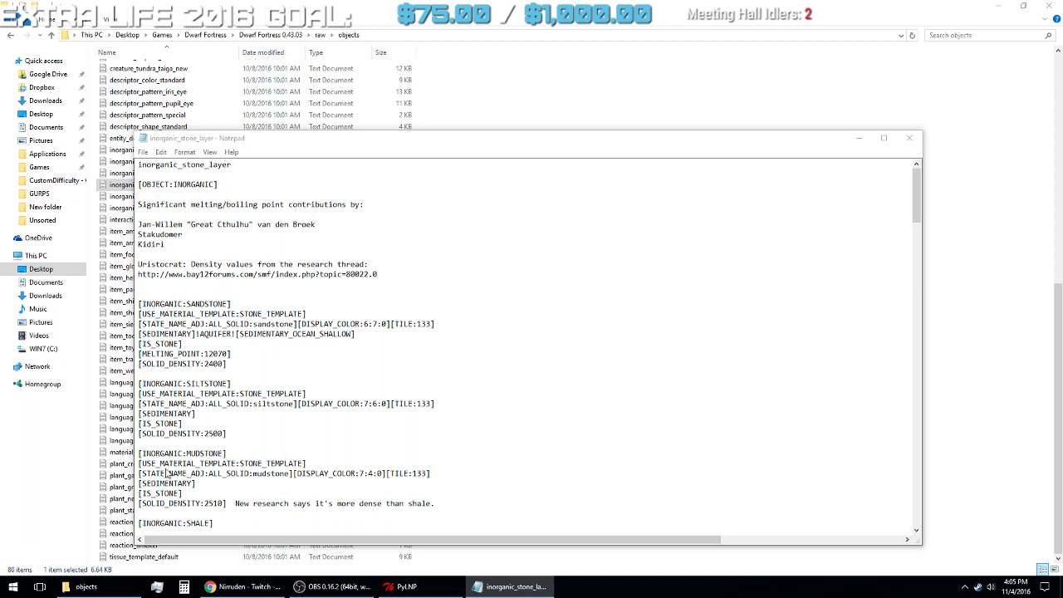
pyautogui.doubleClick(667, 143)
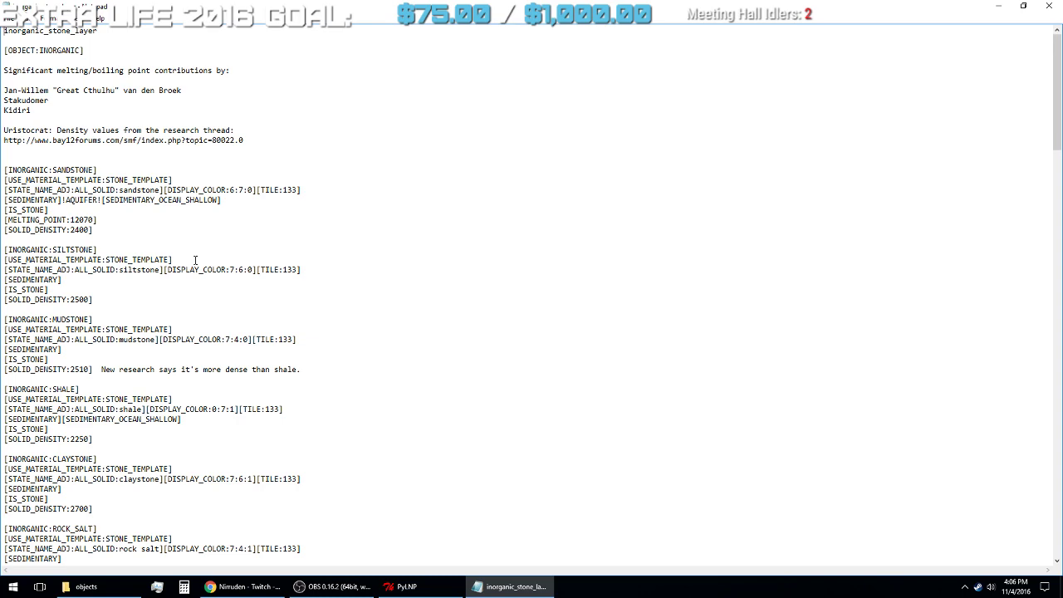
pyautogui.scroll(-17, 144, 319)
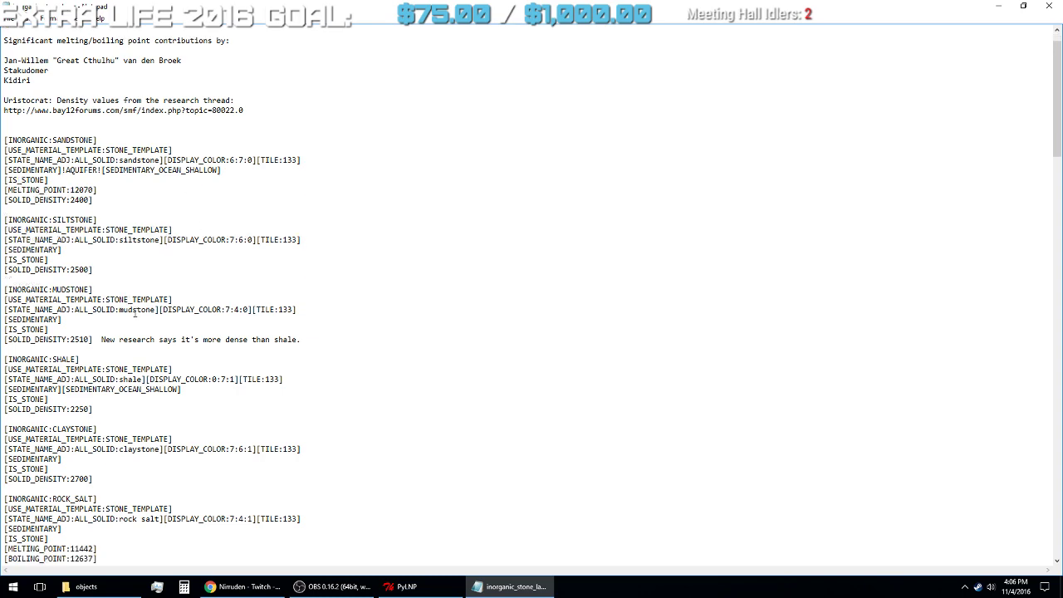
pyautogui.scroll(-20, 145, 348)
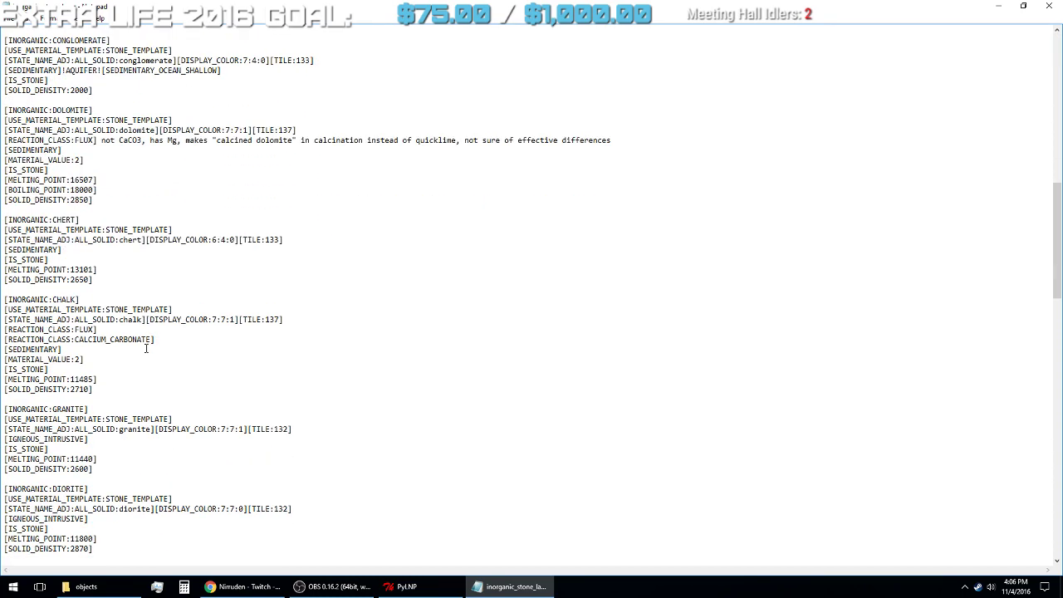
pyautogui.scroll(-6, 148, 363)
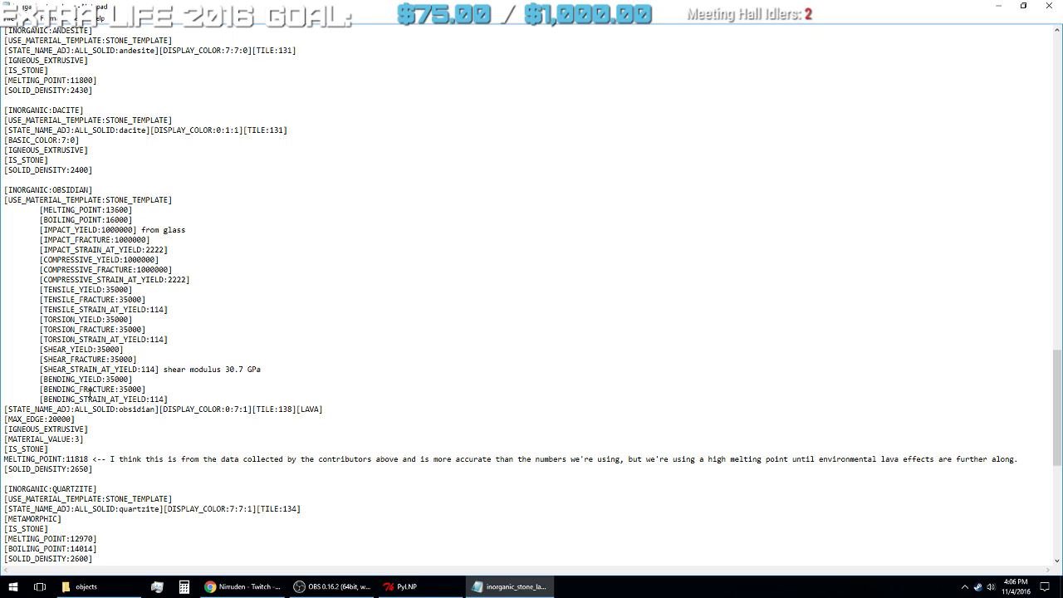
# - Switch to OBS and open its hotkey settings
pyautogui.click(334, 587)
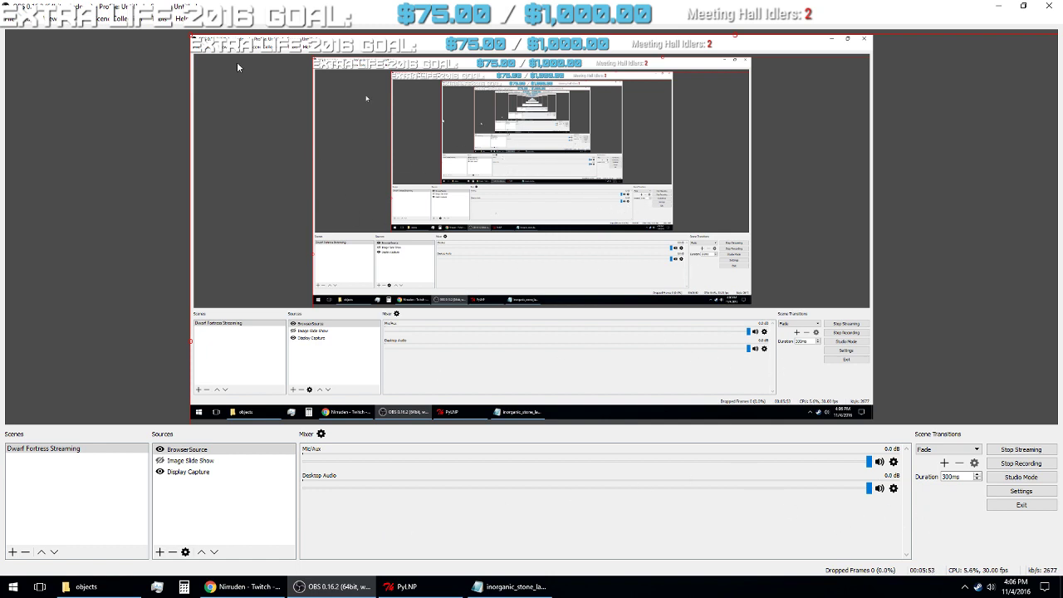
pyautogui.click(14, 18)
pyautogui.moveTo(28, 23)
pyautogui.moveTo(157, 18)
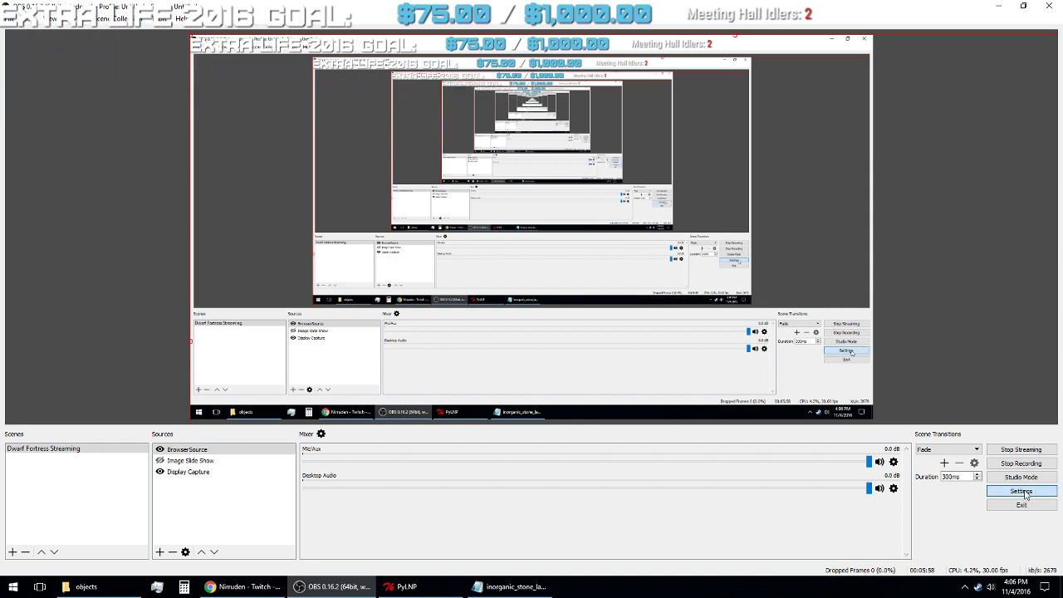
pyautogui.click(1021, 491)
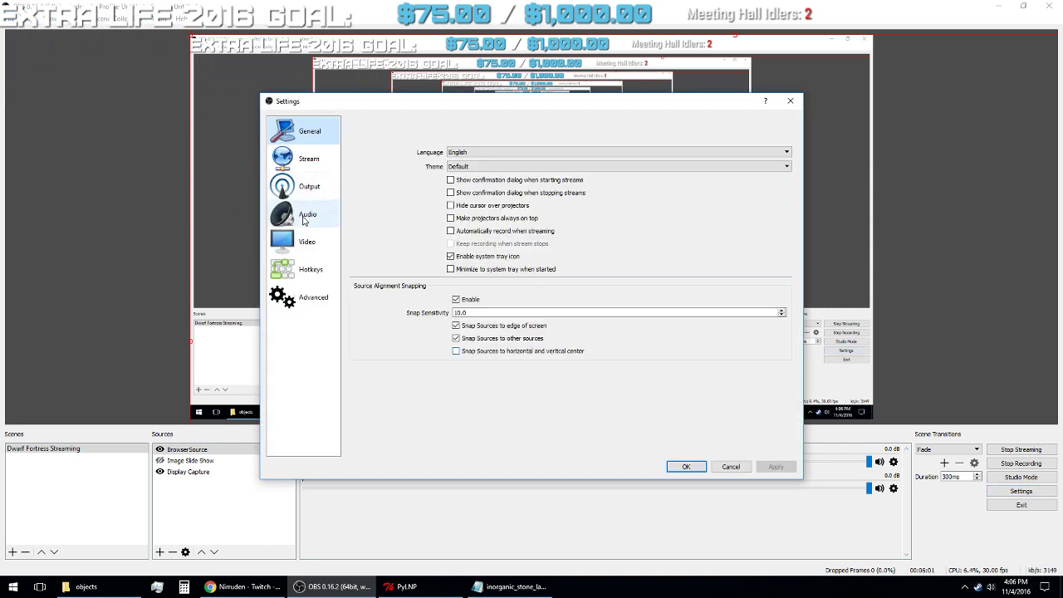
pyautogui.click(322, 276)
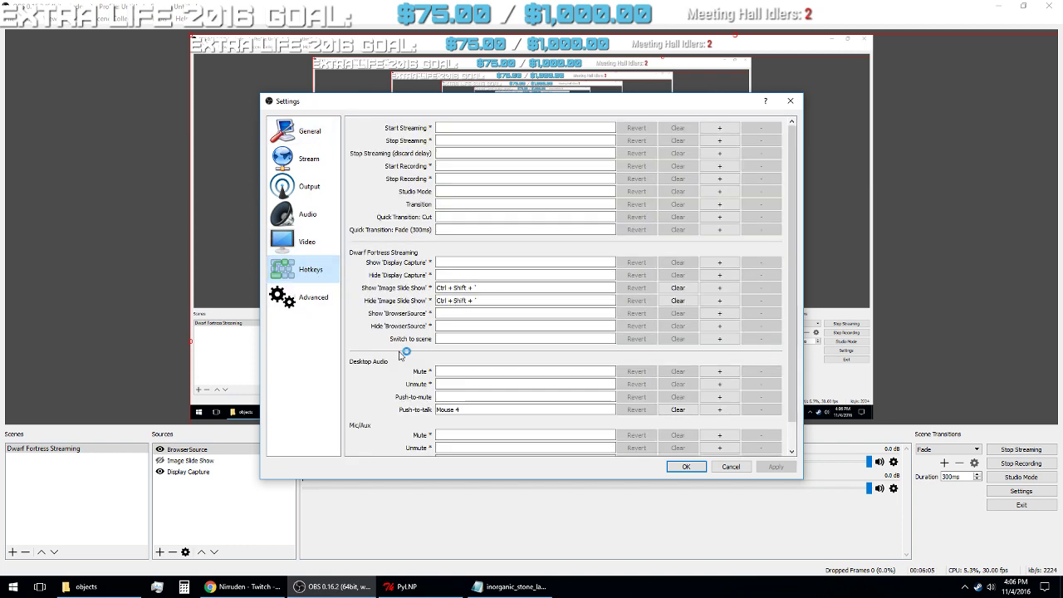
# - Try Mouse 4 as the Mic/Aux mute hotkey, clear the assignment, and apply and close the settings
pyautogui.click(568, 434)
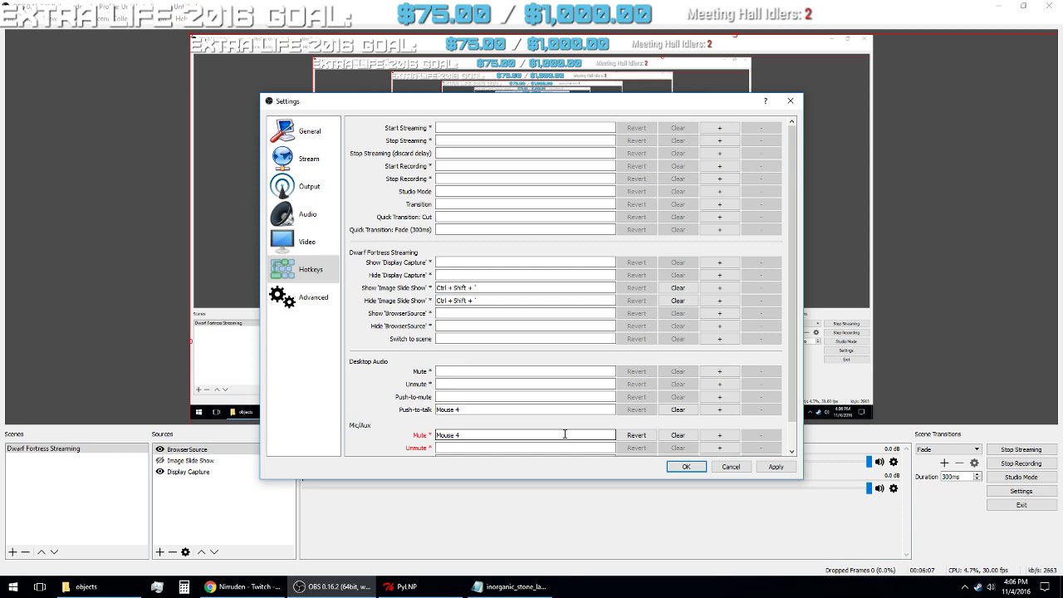
pyautogui.click(666, 435)
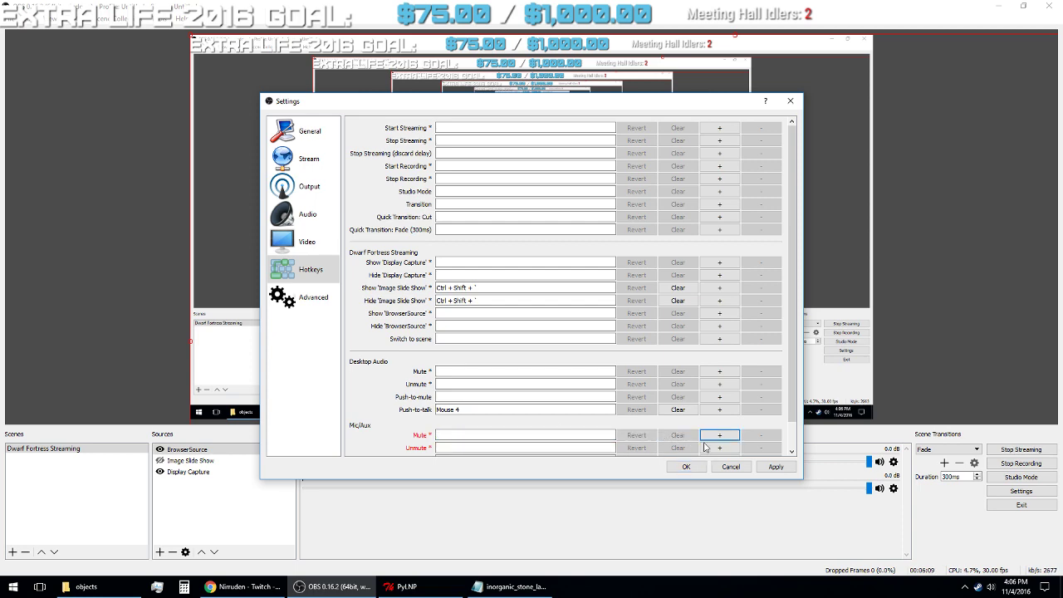
pyautogui.click(777, 468)
pyautogui.click(686, 467)
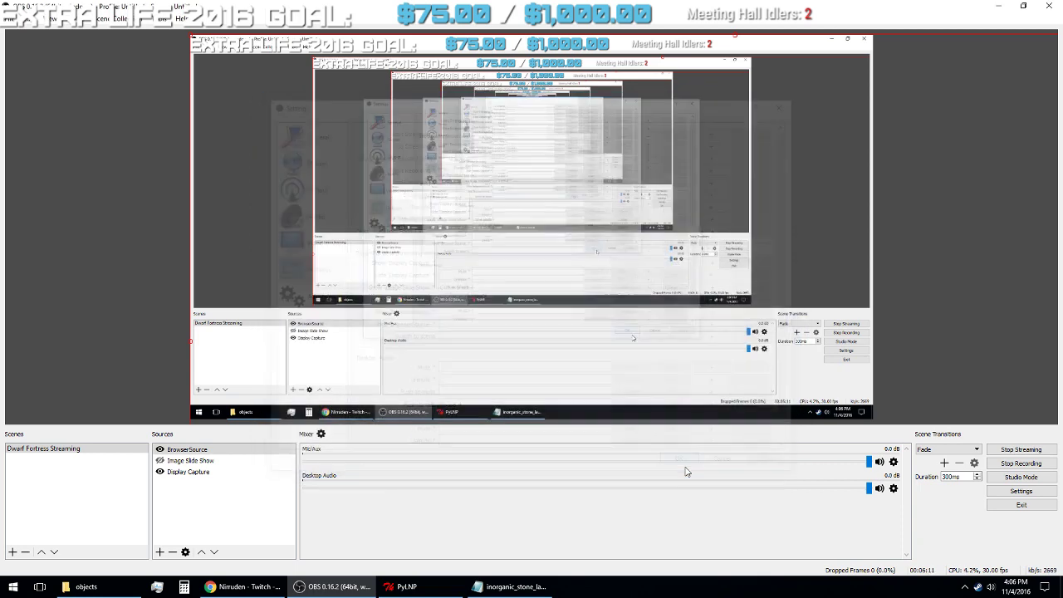
# - Check the Mic/Aux device properties and the push-to-talk options in the audio settings, leaving both as they are
pyautogui.click(894, 462)
pyautogui.click(928, 483)
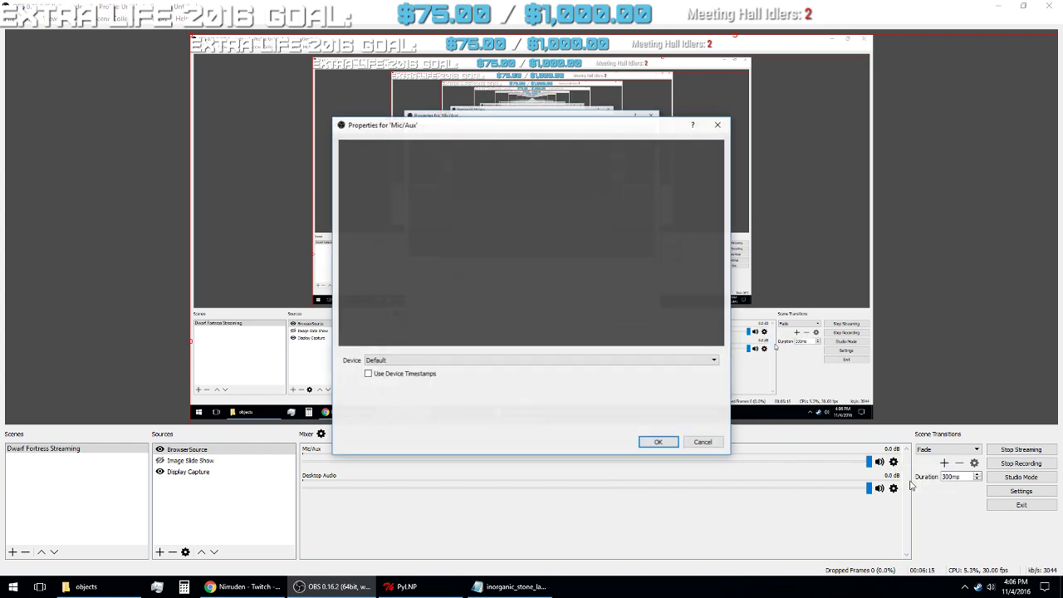
pyautogui.click(706, 441)
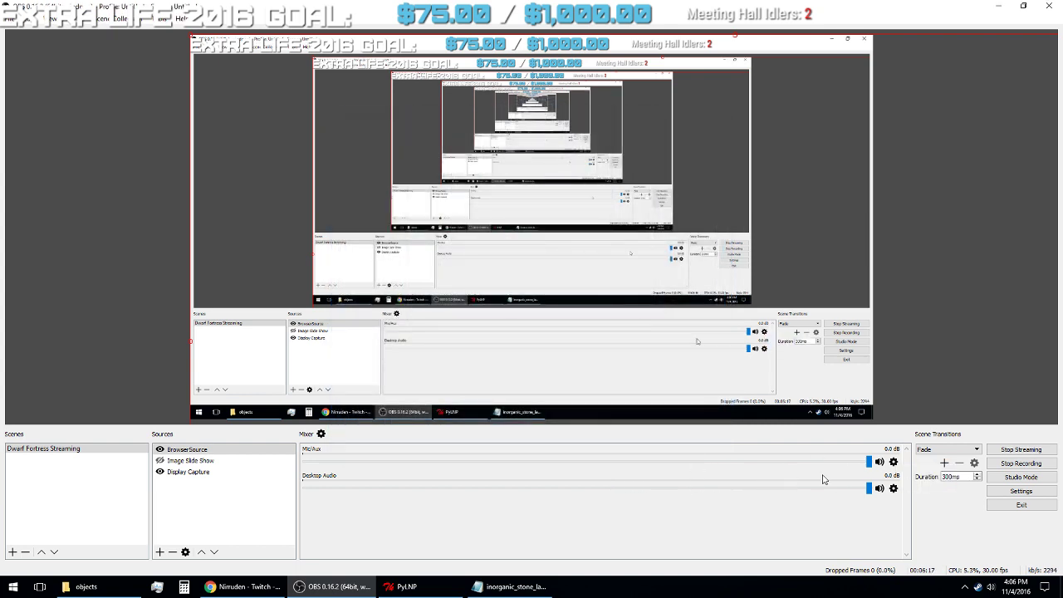
pyautogui.click(994, 492)
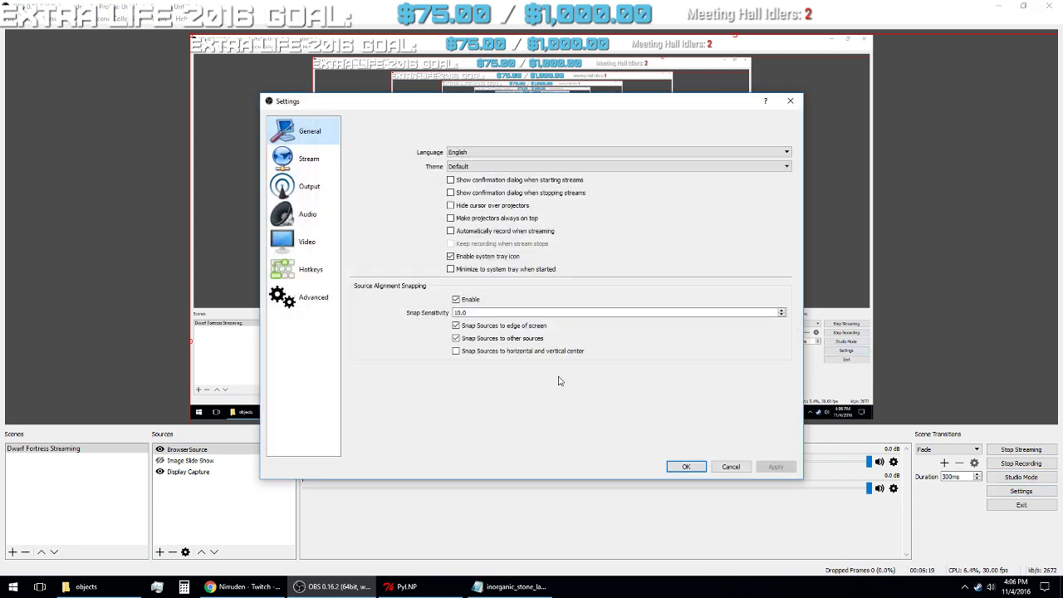
pyautogui.click(307, 221)
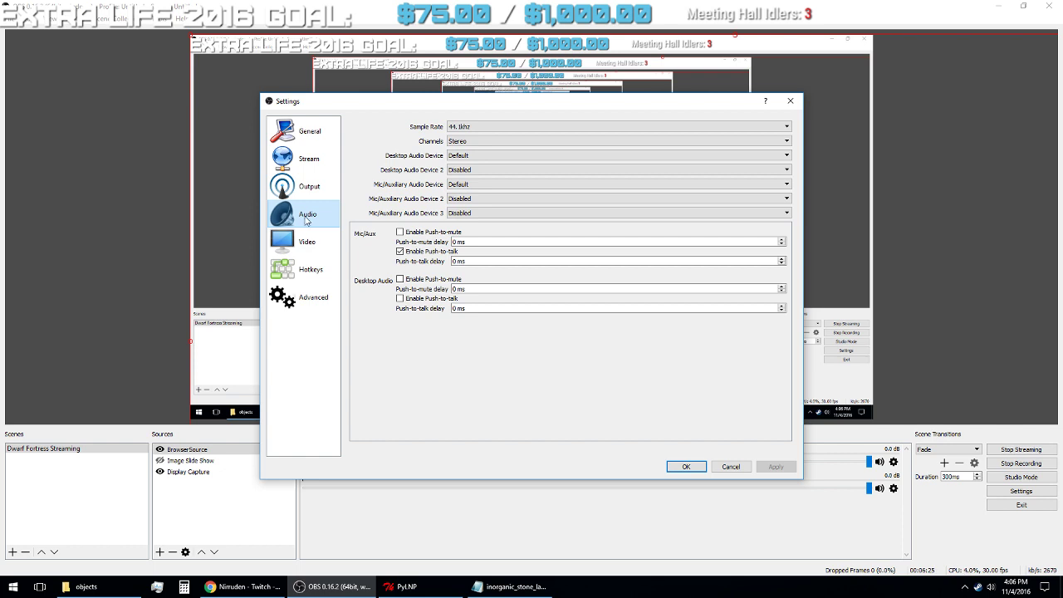
pyautogui.click(683, 467)
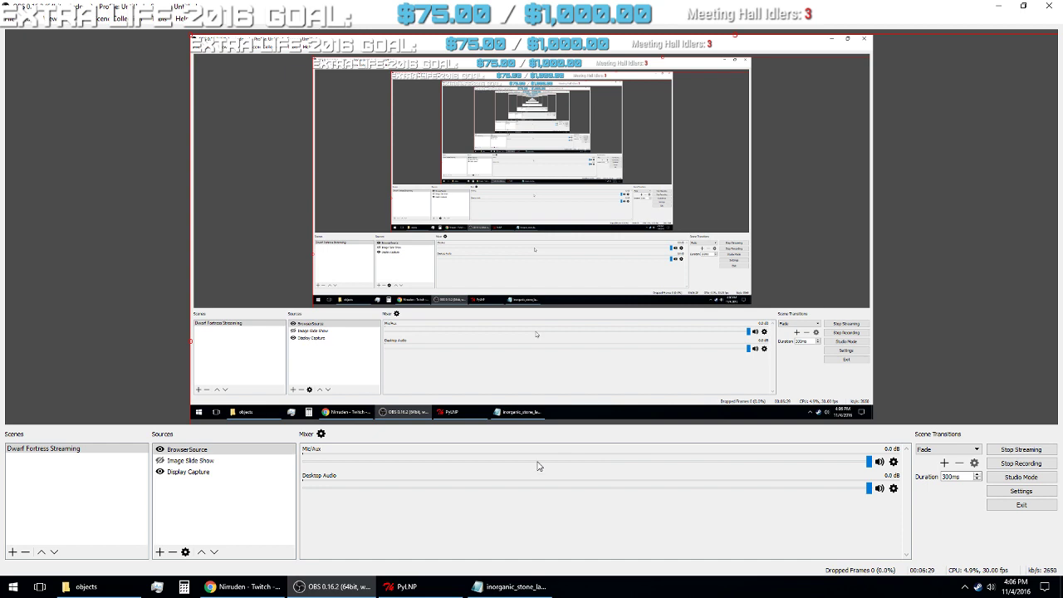
# - Try lowering the Mic/Aux volume in the mixer and return it to 0.0 dB
pyautogui.click(314, 462)
pyautogui.click(308, 464)
pyautogui.moveTo(308, 462); pyautogui.dragTo(869, 462)
# - Minimize OBS, open the Windows recording devices list and select the default Realtek microphone
pyautogui.click(996, 6)
pyautogui.click(996, 6)
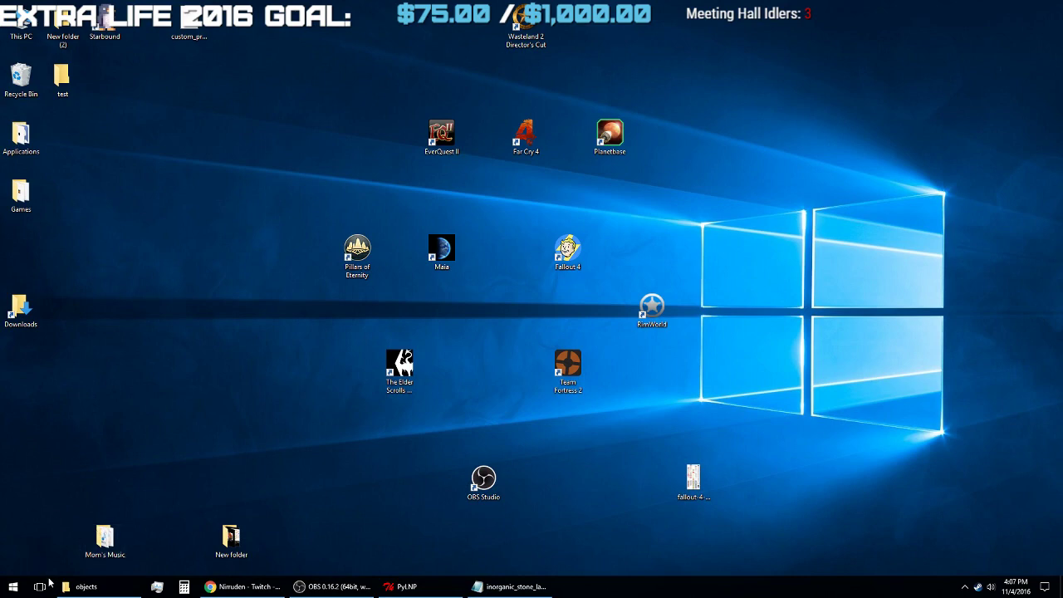
pyautogui.click(13, 586)
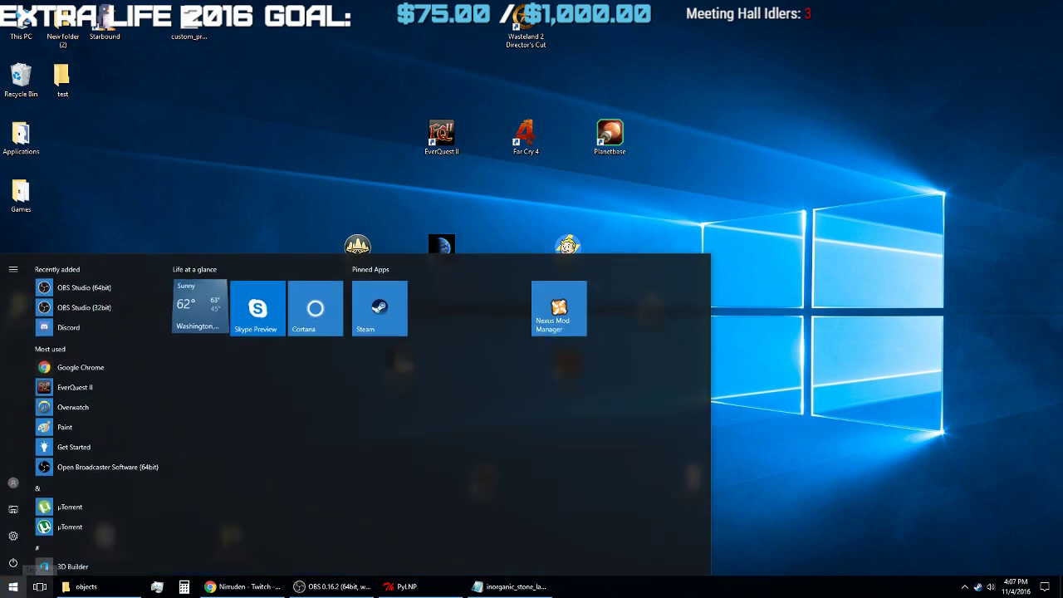
pyautogui.click(964, 587)
pyautogui.rightClick(991, 586)
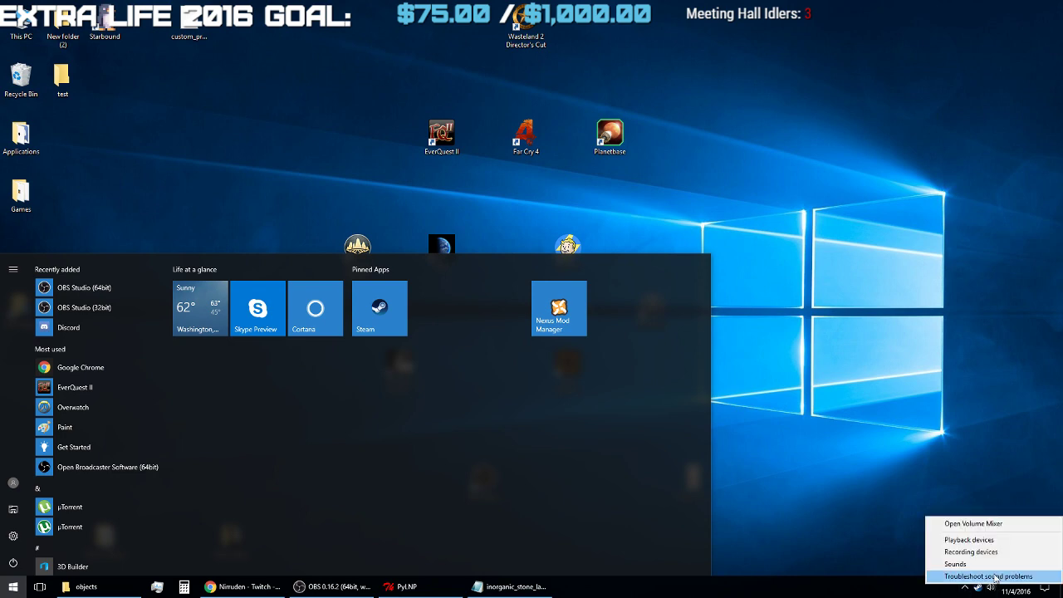
pyautogui.click(971, 552)
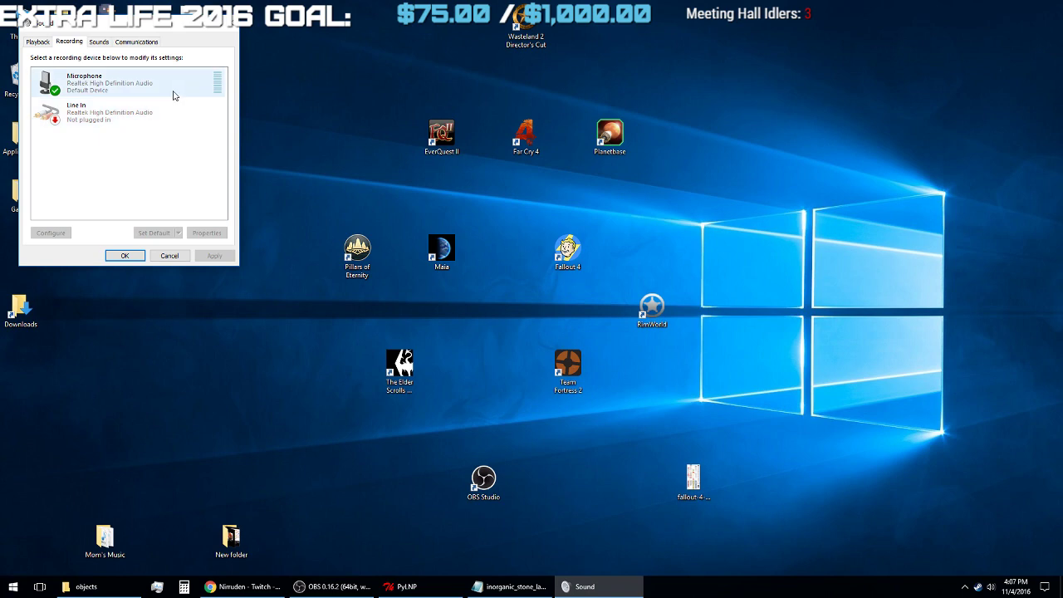
pyautogui.click(173, 94)
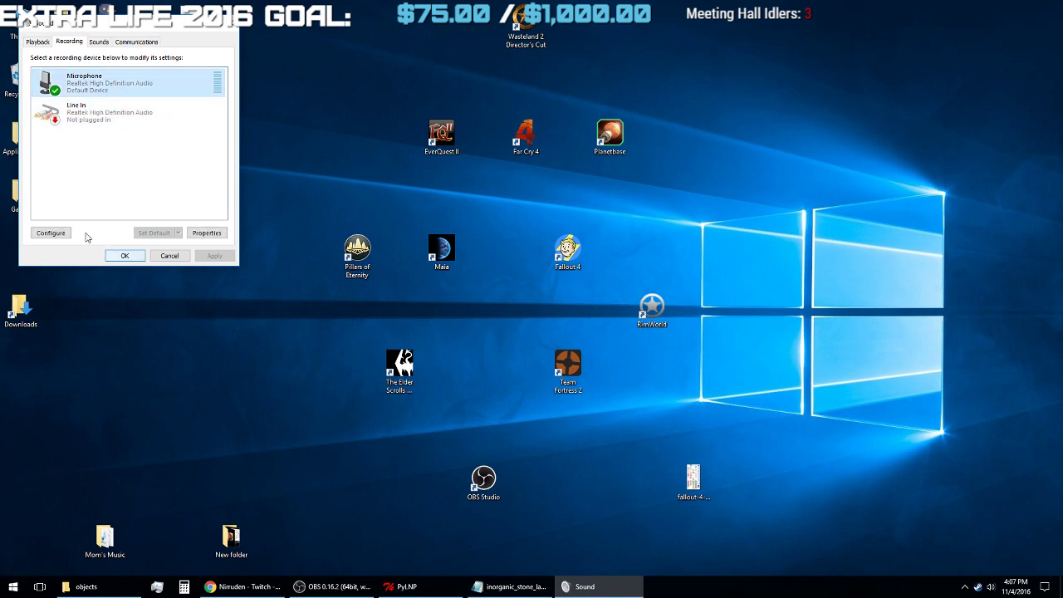
# - Try to set up the Realtek microphone as a Headset Microphone in the setup wizard, then cancel and close the sound windows
pyautogui.click(51, 234)
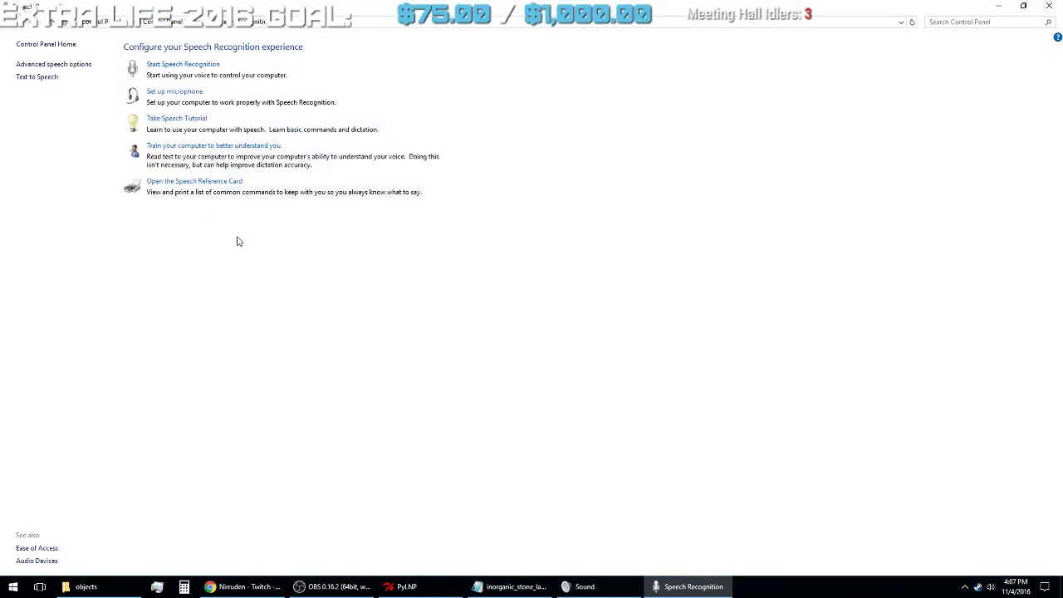
pyautogui.click(160, 96)
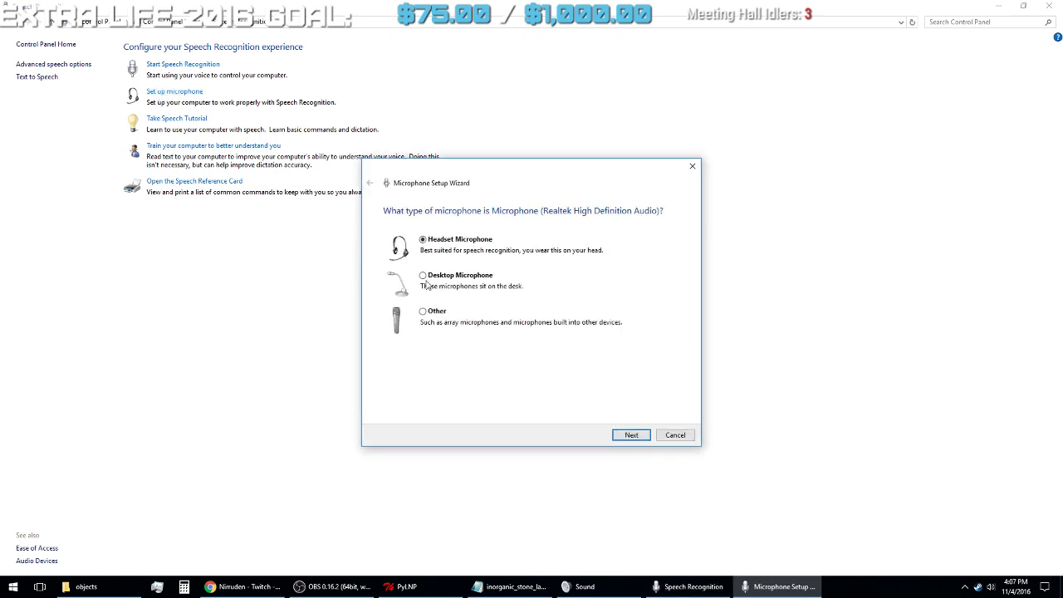
pyautogui.click(630, 436)
pyautogui.click(636, 438)
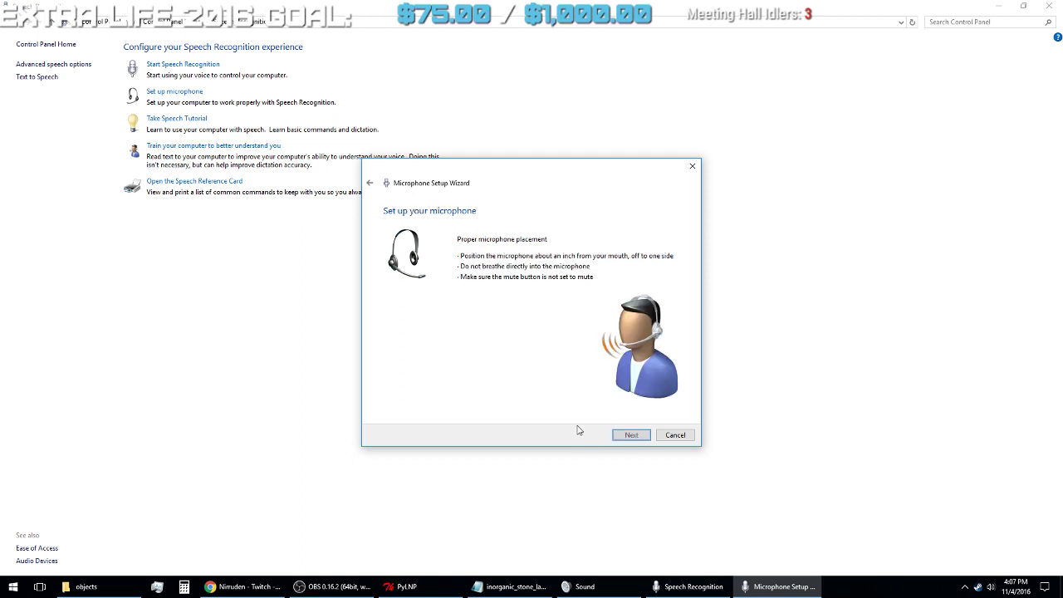
pyautogui.click(675, 436)
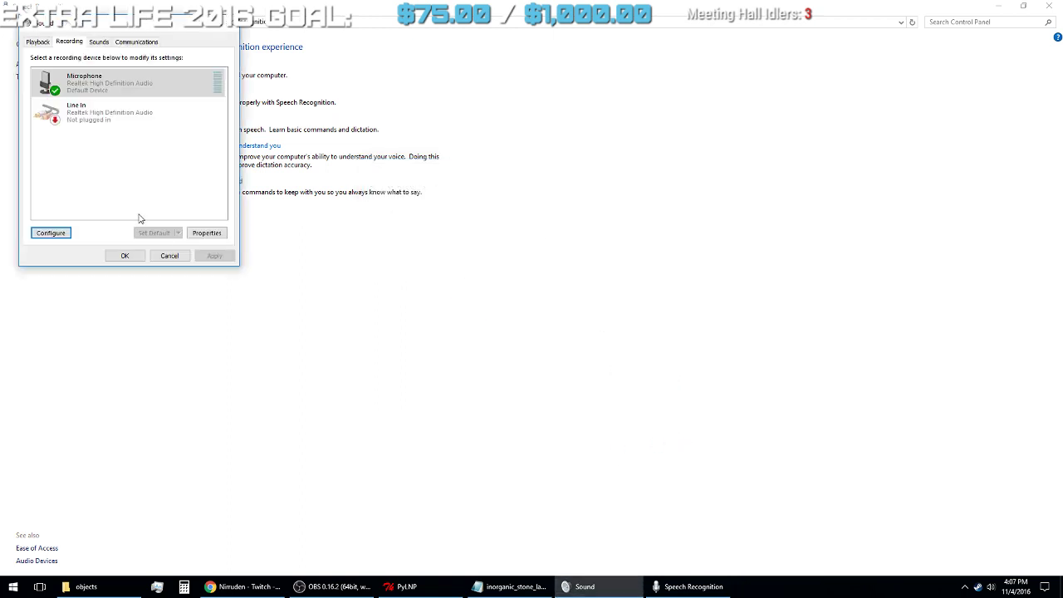
pyautogui.click(170, 256)
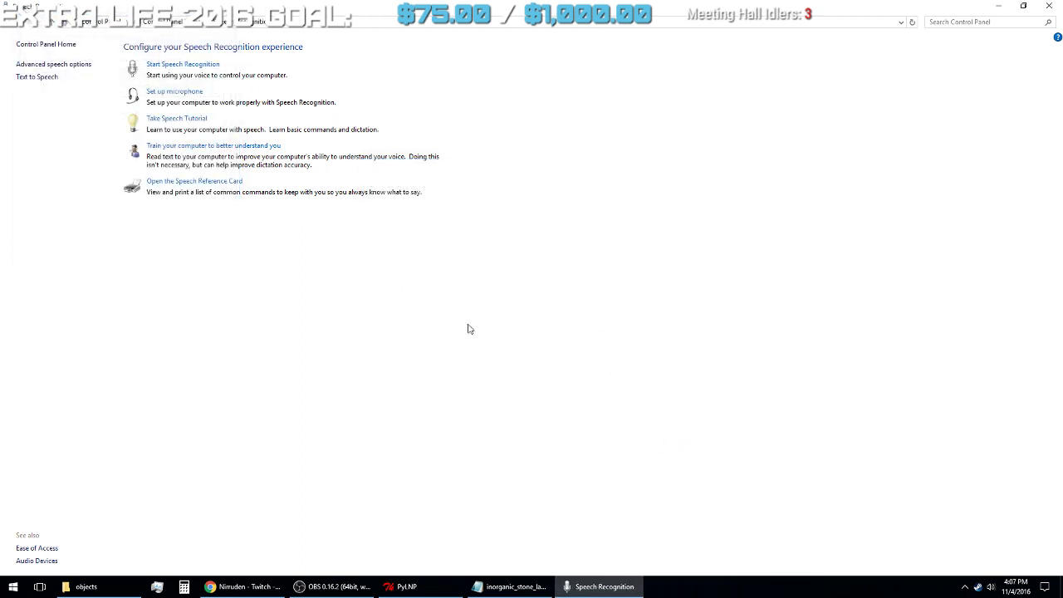
pyautogui.click(1051, 6)
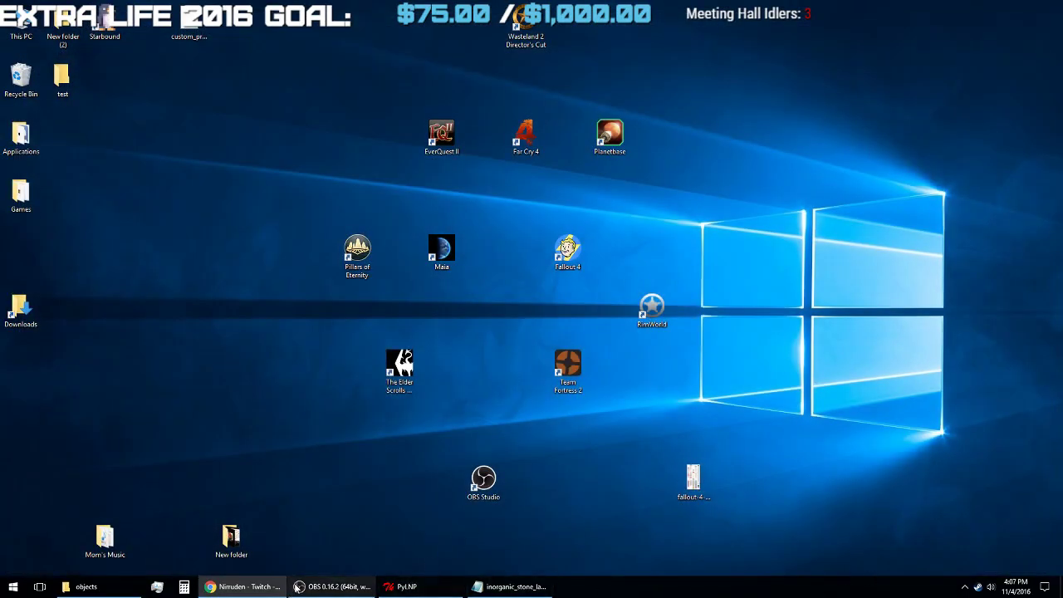
# - Switch back to OBS and set the Mic/Auxiliary Audio Device to Microphone (Realtek High Definition Audio), applying the change
pyautogui.click(332, 587)
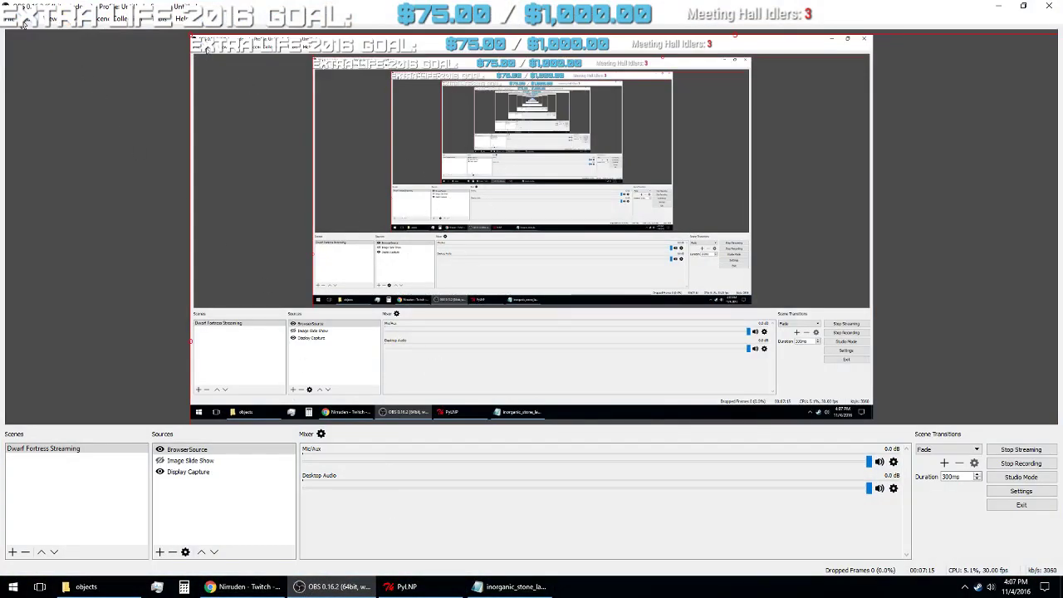
pyautogui.click(16, 19)
pyautogui.click(24, 59)
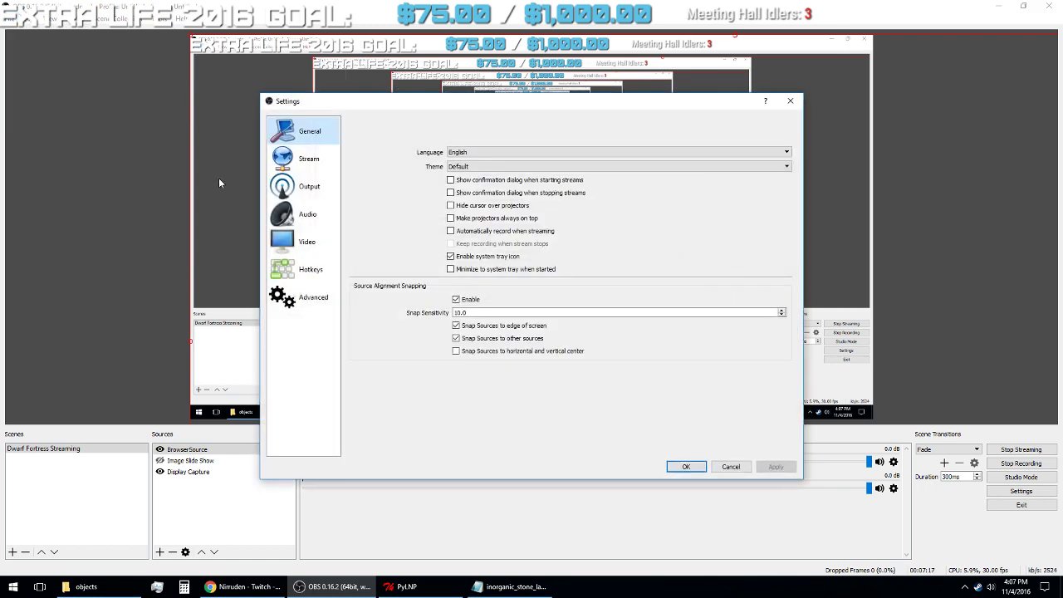
pyautogui.click(314, 216)
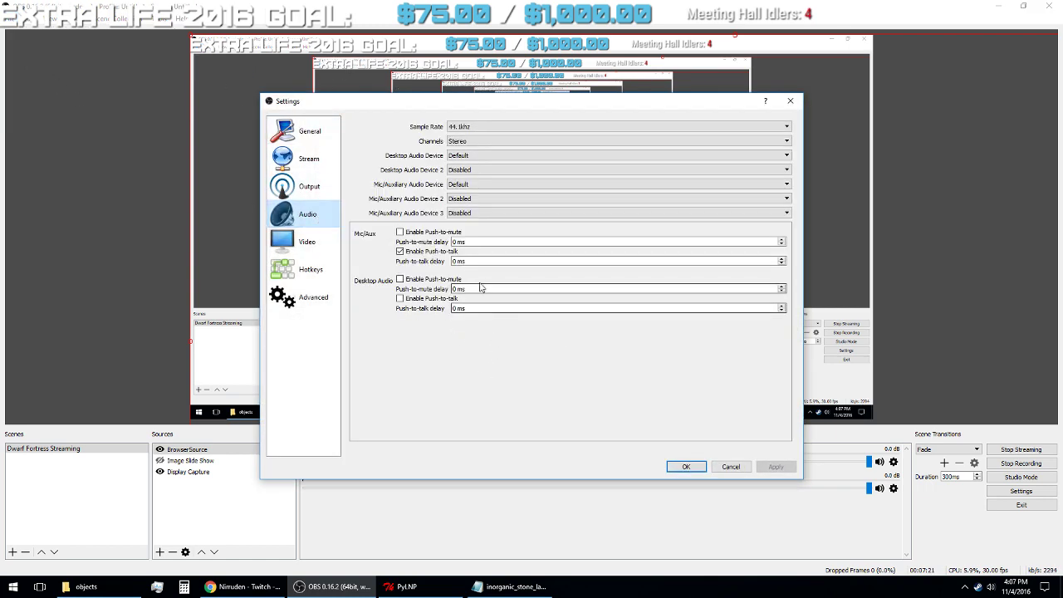
pyautogui.click(469, 184)
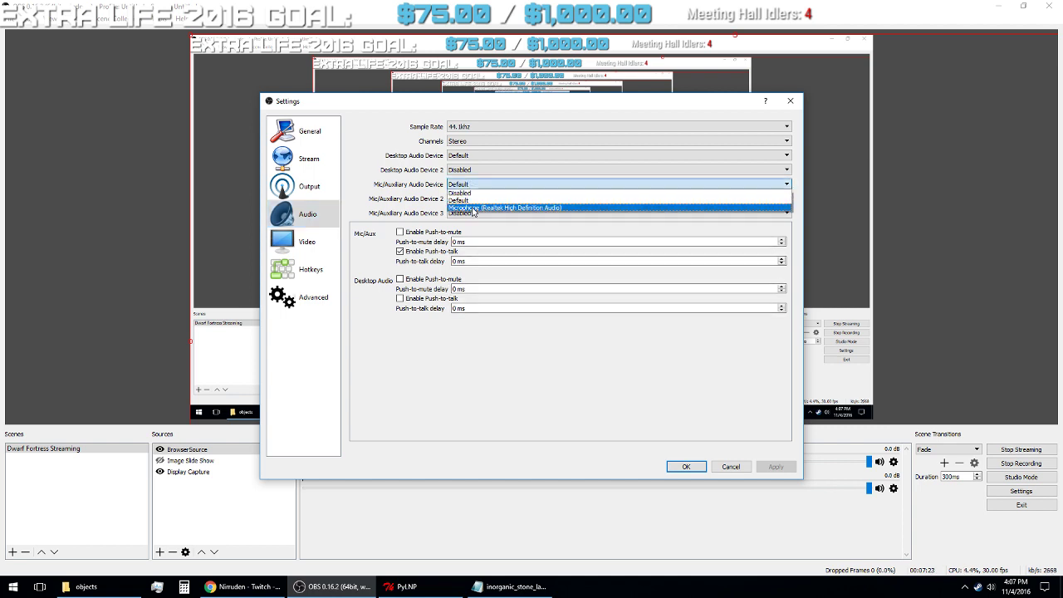
pyautogui.click(469, 205)
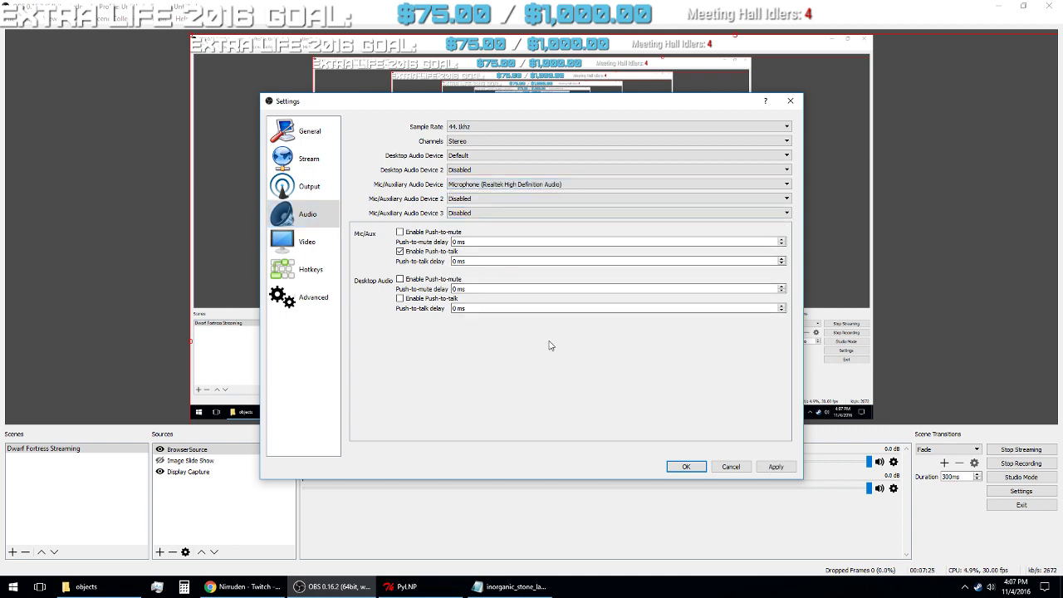
pyautogui.click(776, 466)
pyautogui.click(687, 466)
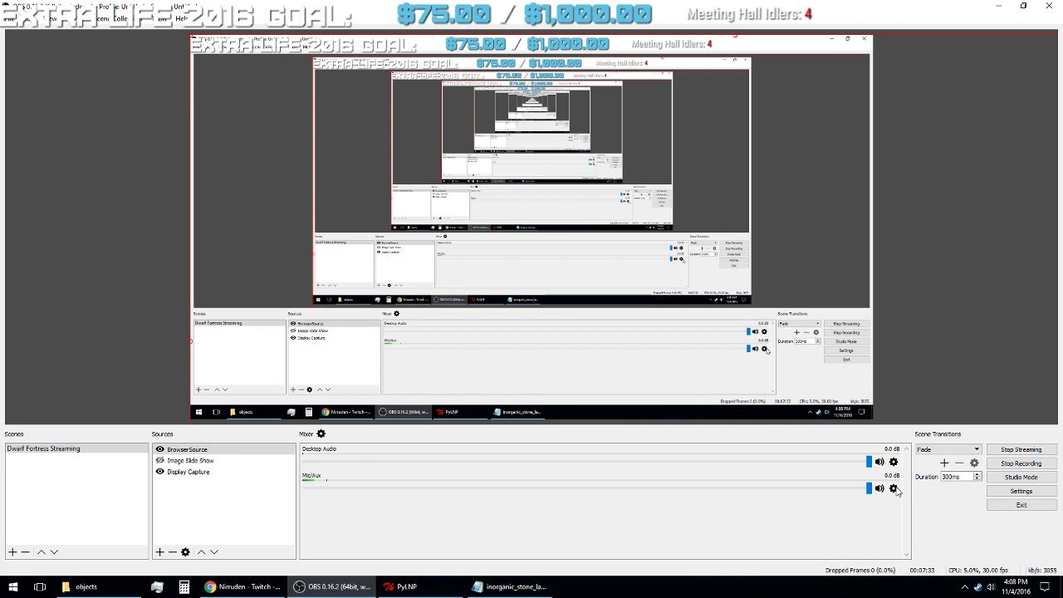
# - Check the device in the Mic/Aux properties and review the push-to-talk hotkey assignments
pyautogui.click(896, 490)
pyautogui.click(922, 508)
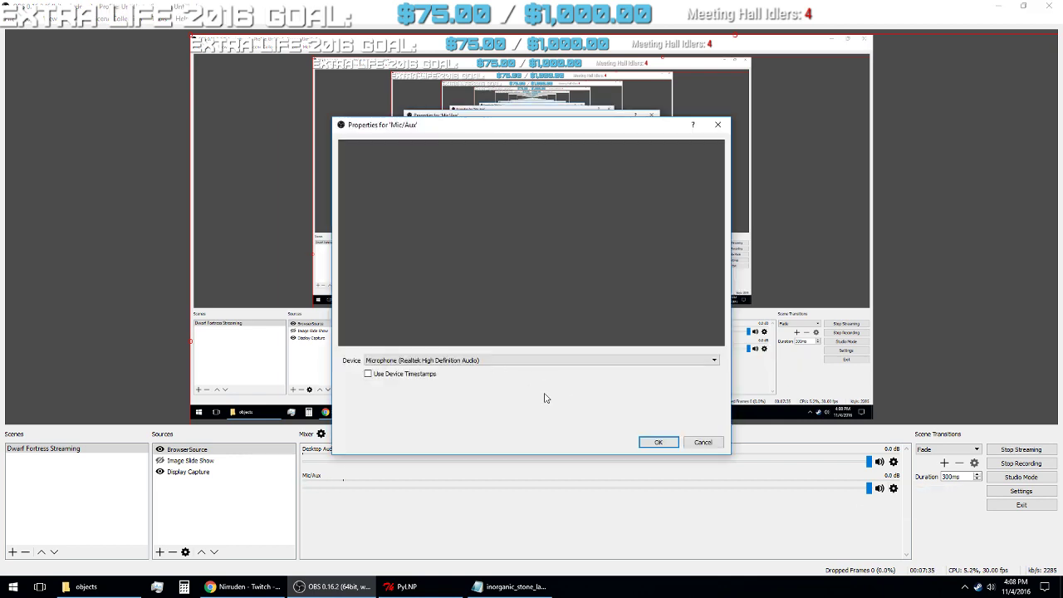
pyautogui.click(703, 442)
pyautogui.click(1002, 497)
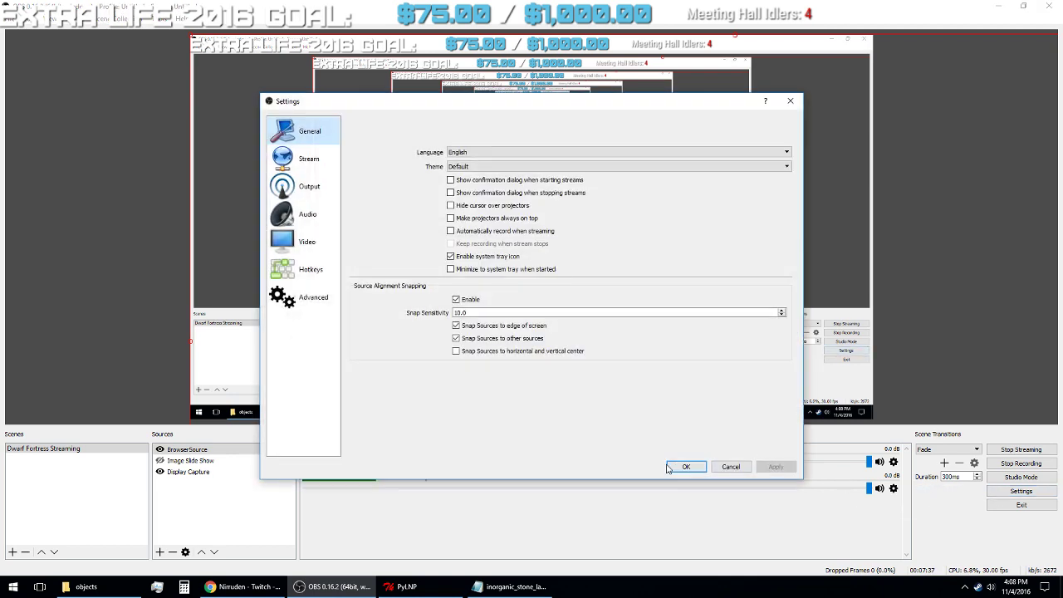
pyautogui.click(311, 269)
pyautogui.click(523, 409)
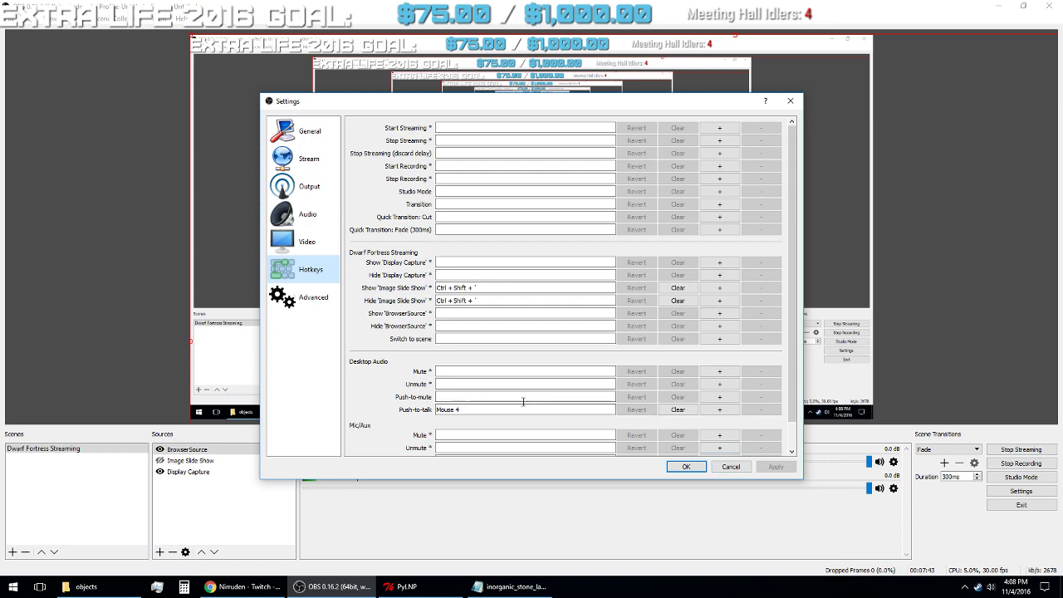
pyautogui.click(680, 467)
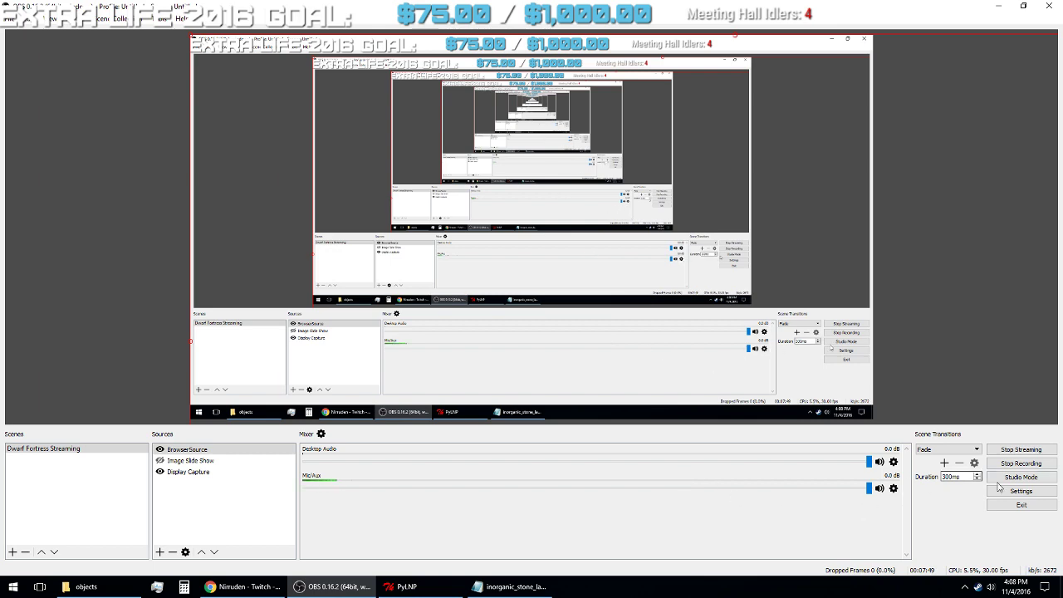
# - Replace the Desktop Audio push-to-talk hotkey with the backtick (`) and apply the settings
pyautogui.click(1021, 491)
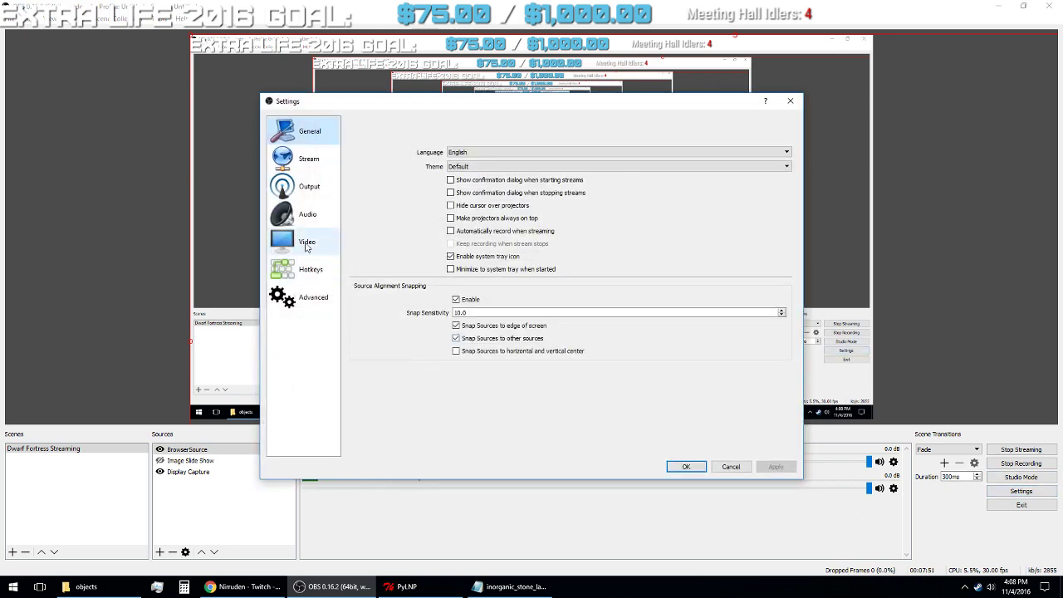
pyautogui.click(307, 269)
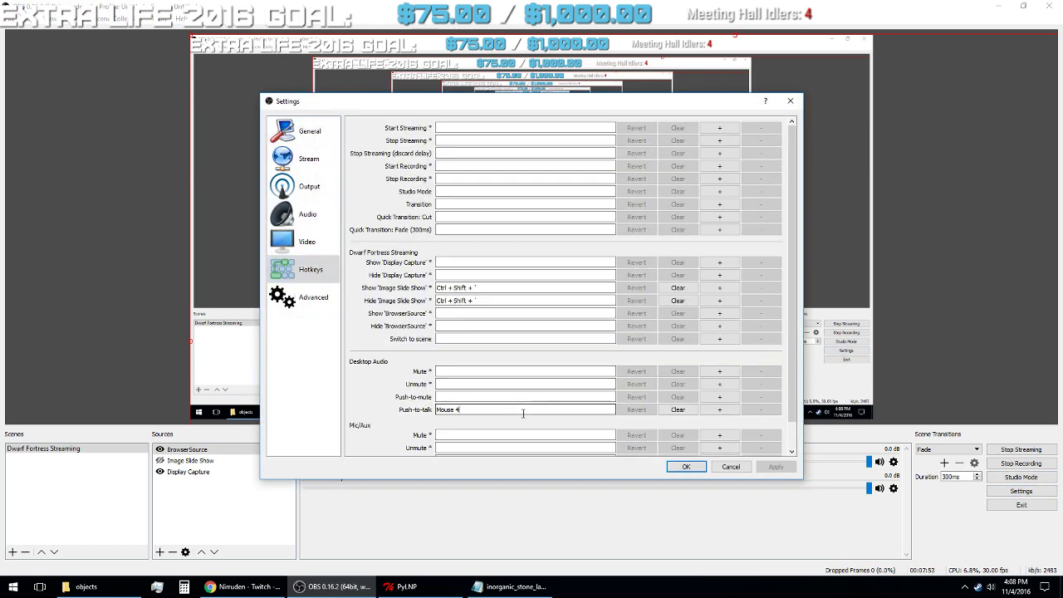
pyautogui.click(679, 410)
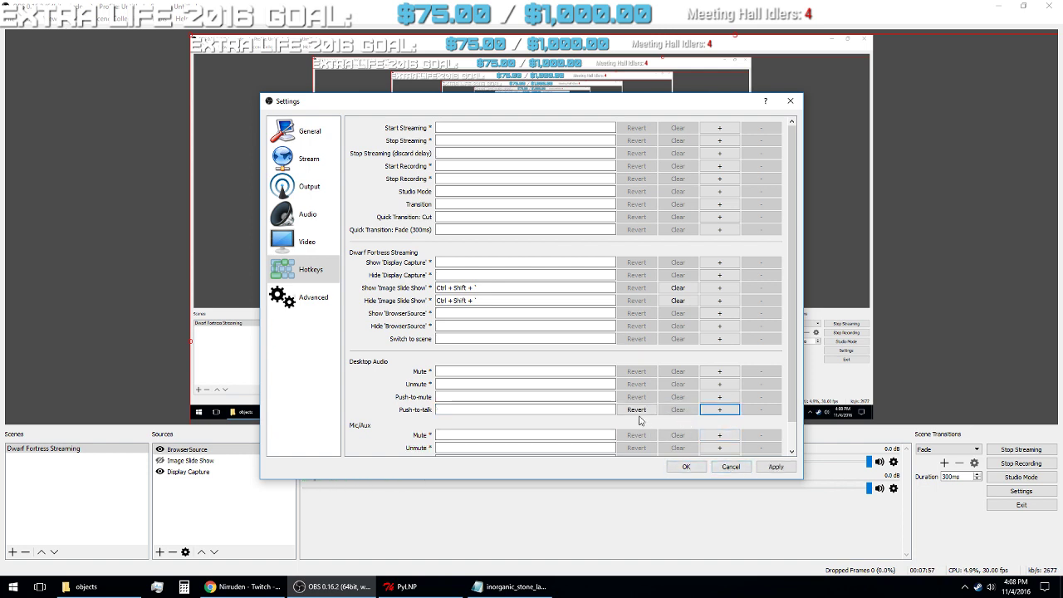
pyautogui.click(571, 407)
pyautogui.press('`')
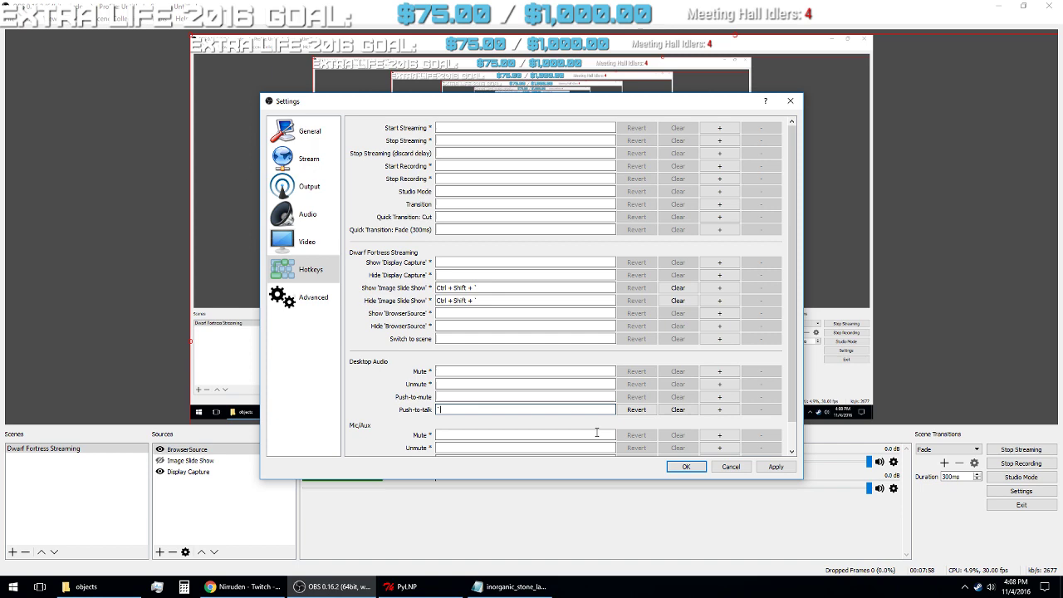
pyautogui.click(776, 467)
pyautogui.click(684, 467)
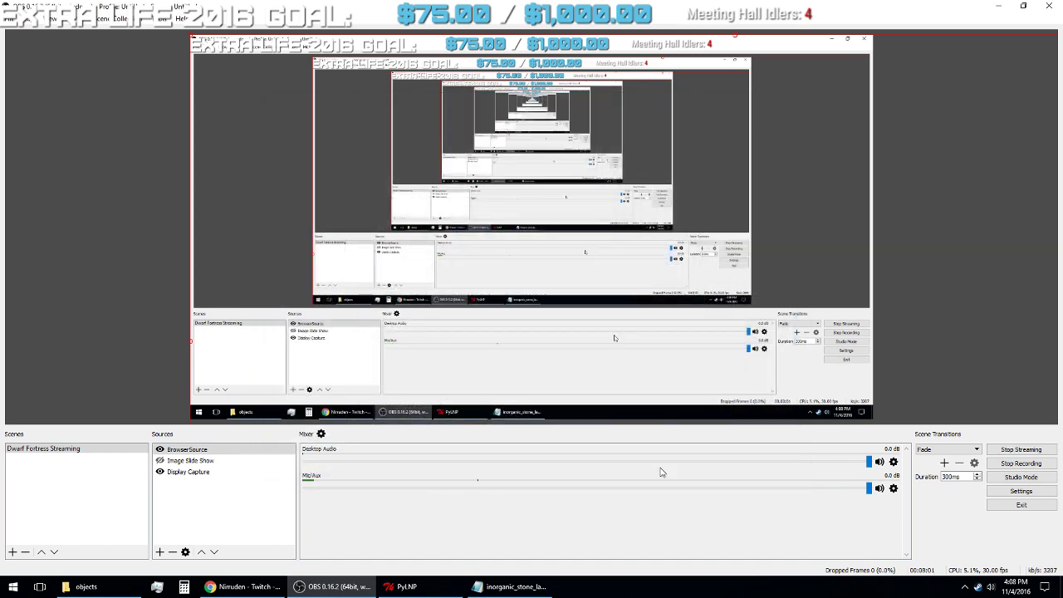
# - Enable push-to-talk for Mic/Aux only in the audio settings, leaving it off for Desktop Audio, and save the change
pyautogui.click(1019, 492)
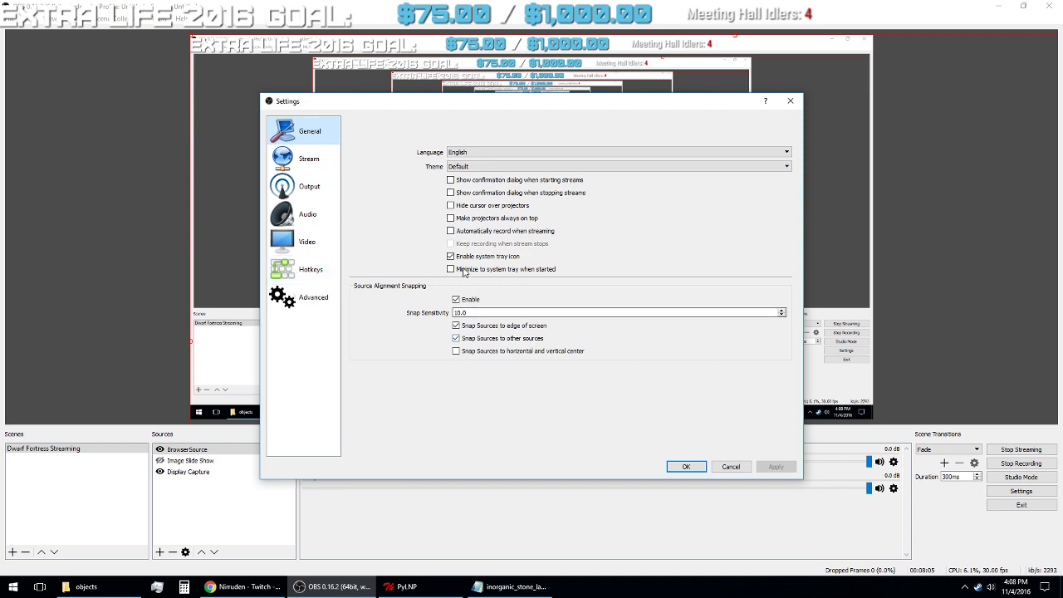
pyautogui.click(301, 218)
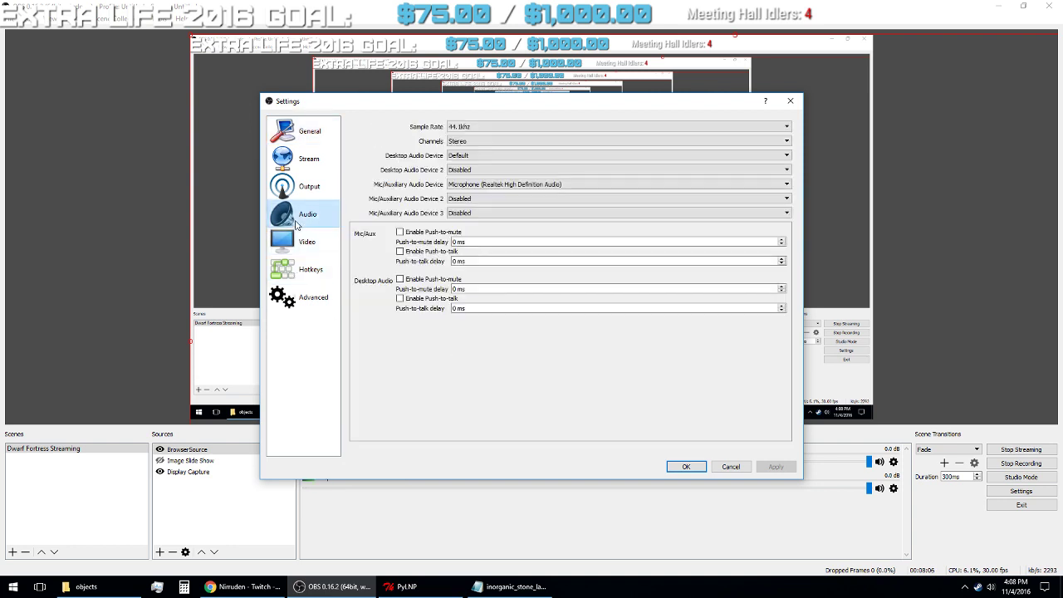
pyautogui.click(400, 298)
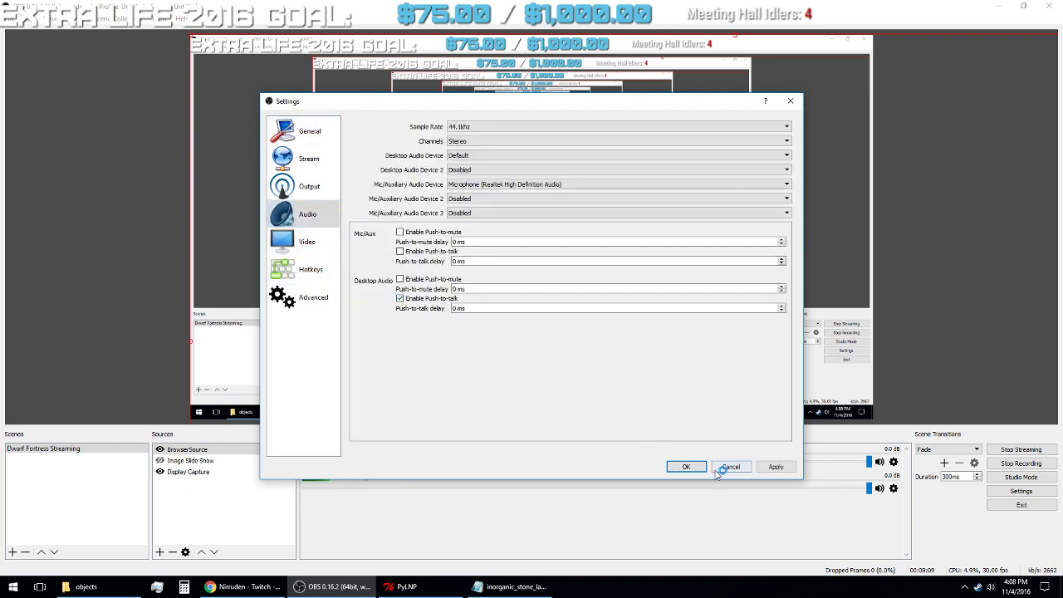
pyautogui.click(400, 251)
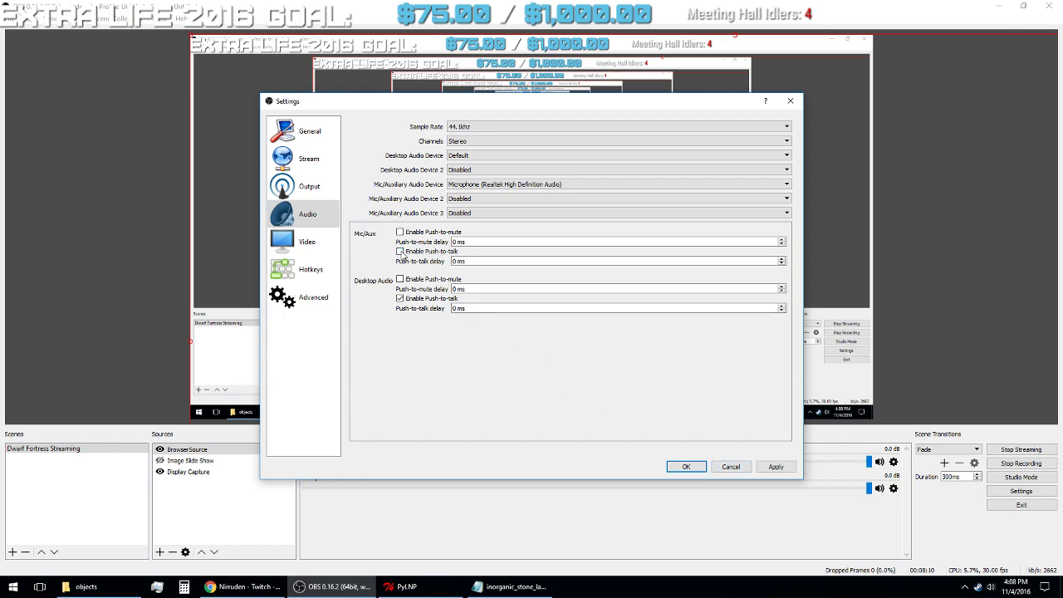
pyautogui.click(401, 299)
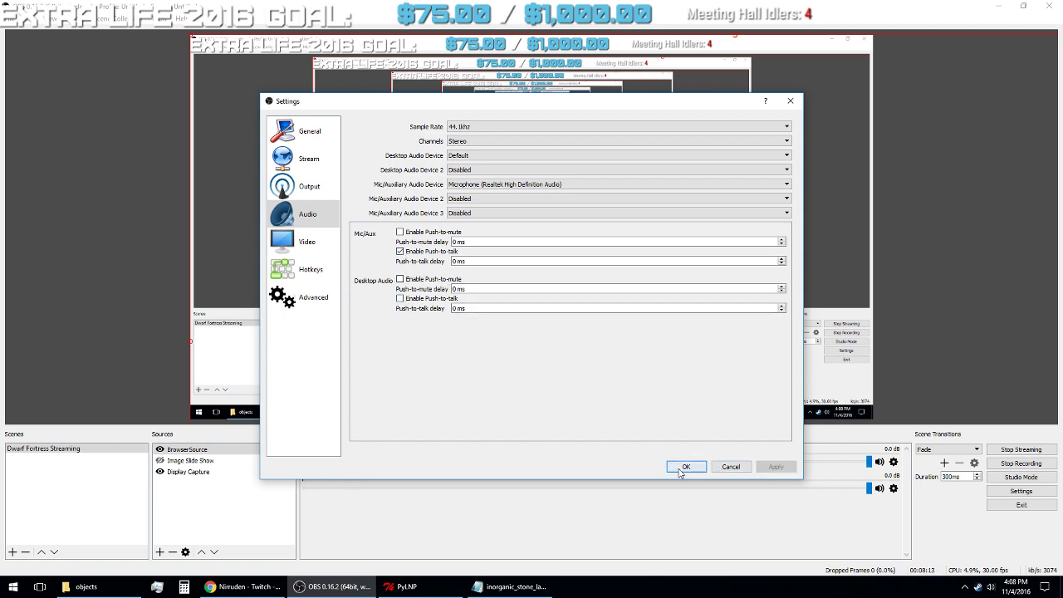
pyautogui.click(676, 467)
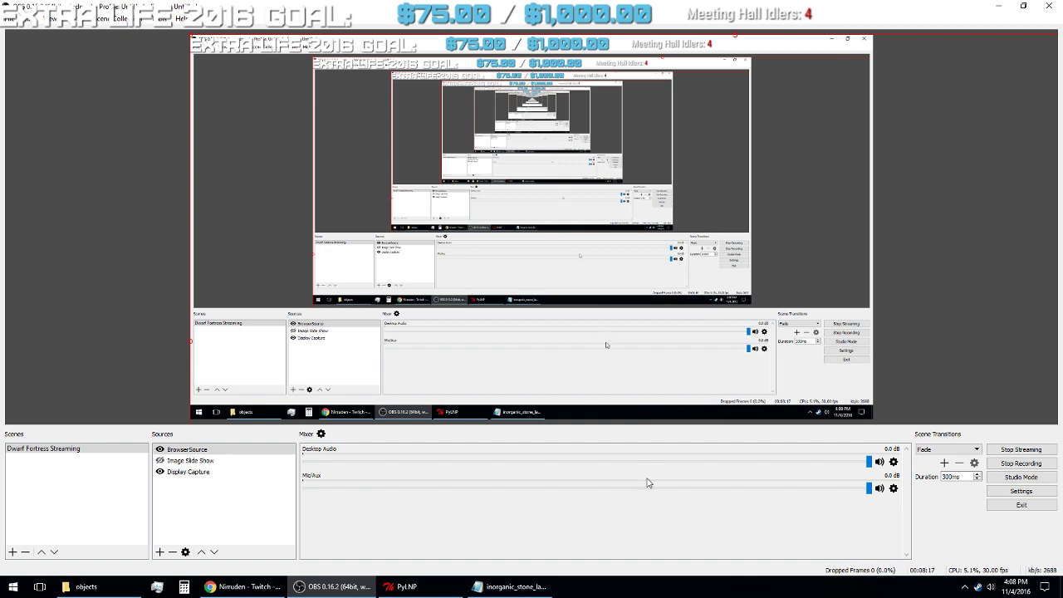
# - Check the hotkey list, turn on push-to-talk for Desktop Audio as well, and apply the audio settings
pyautogui.click(1005, 491)
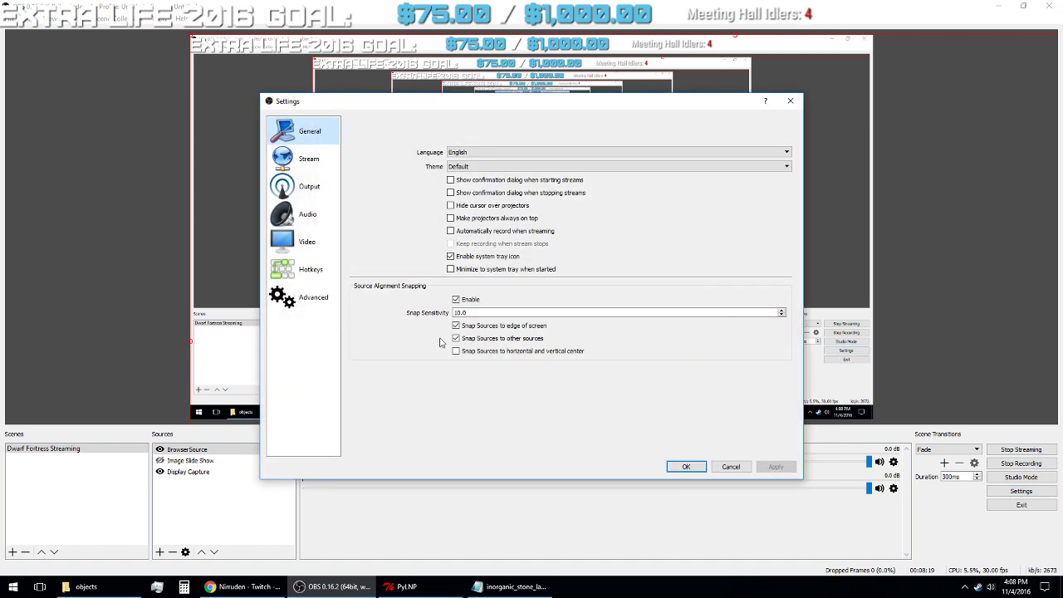
pyautogui.click(306, 269)
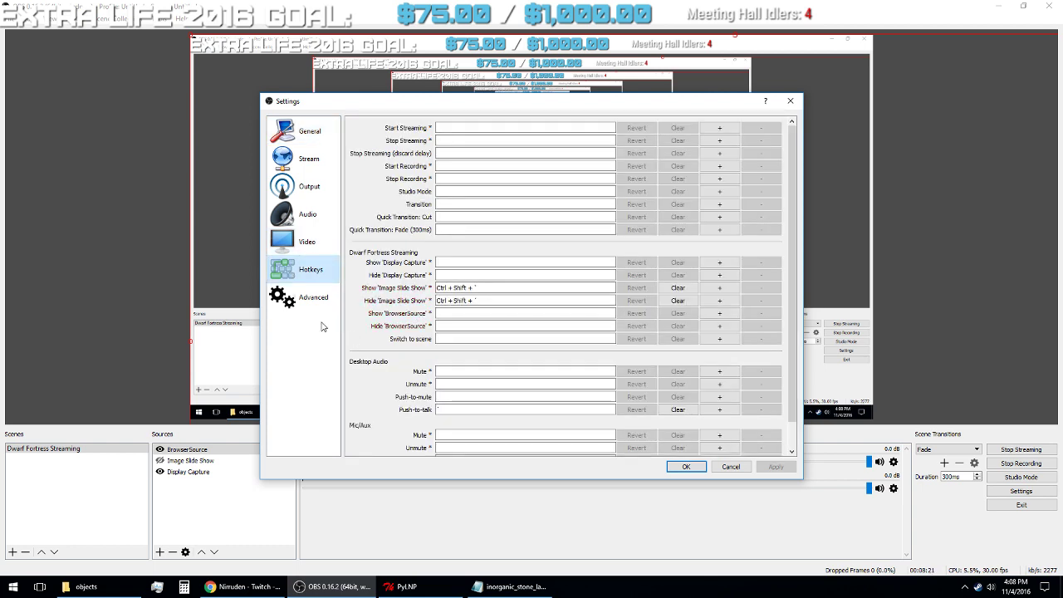
pyautogui.click(306, 214)
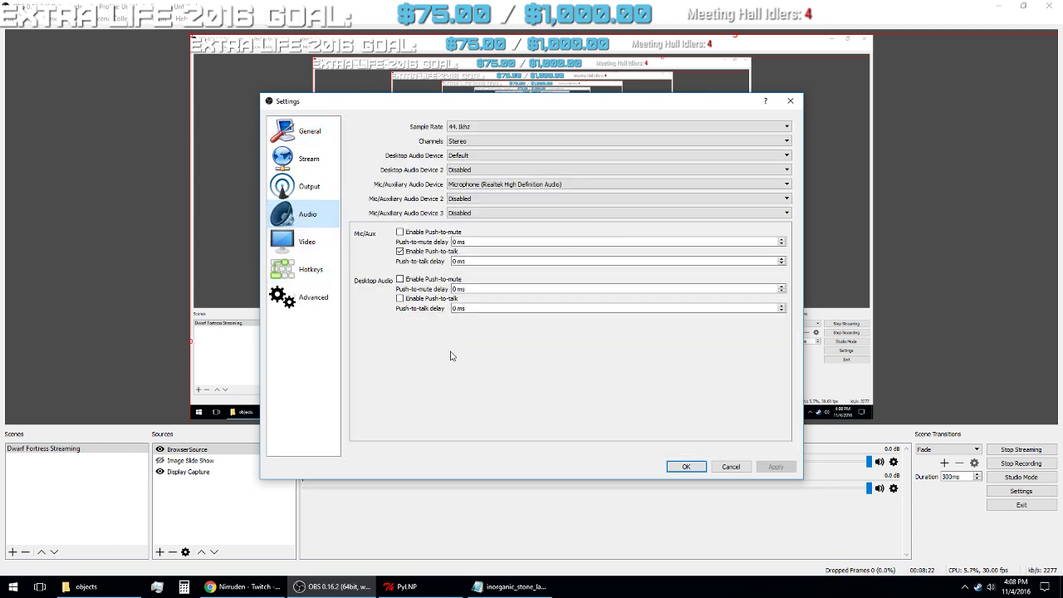
pyautogui.click(401, 298)
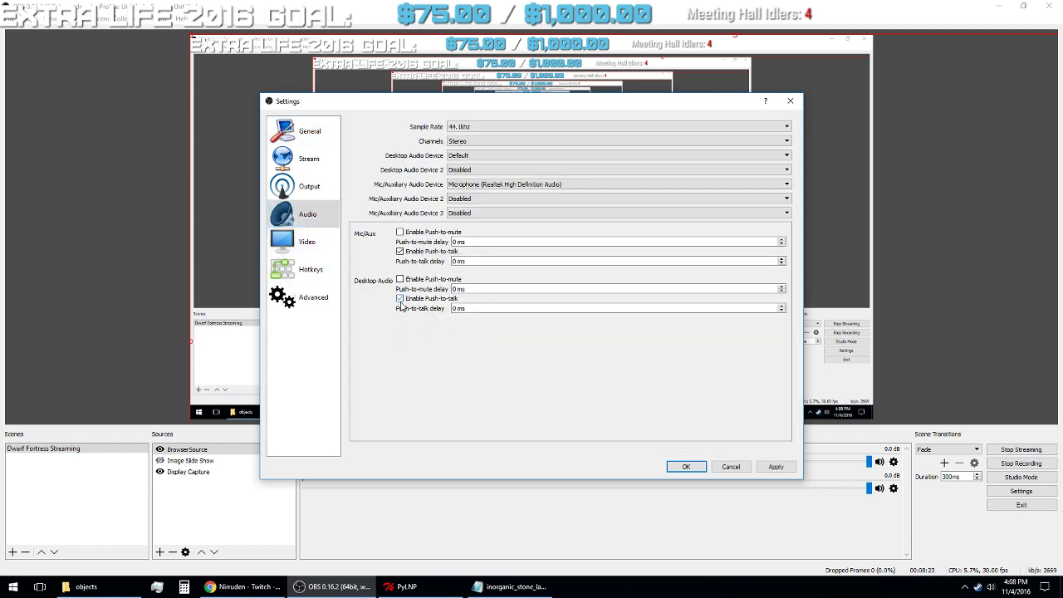
pyautogui.click(776, 467)
pyautogui.click(688, 467)
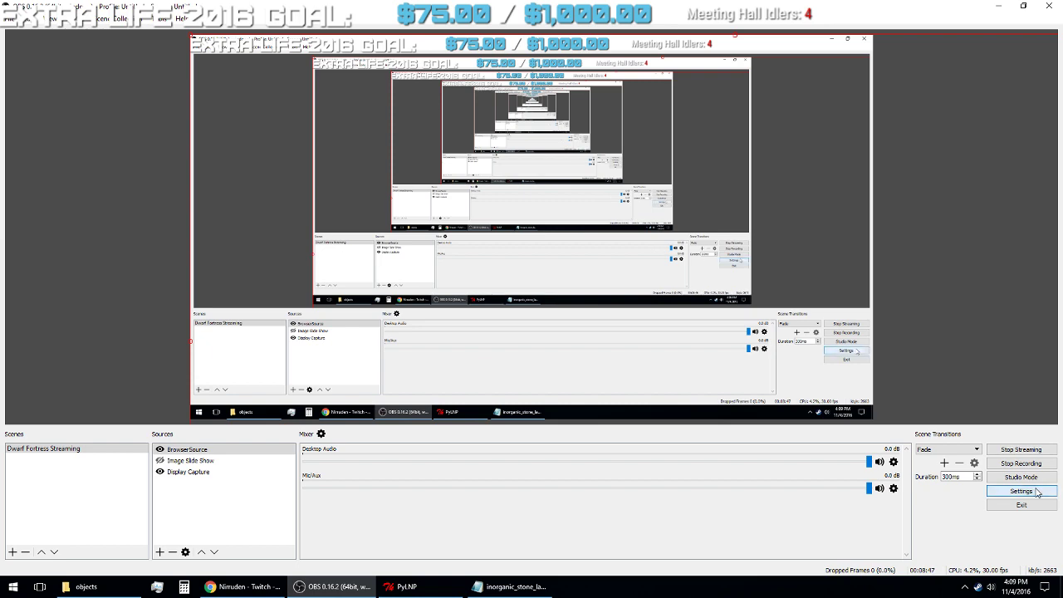
# - Set the Desktop Audio push-to-talk hotkey to Mouse 4 and save the settings
pyautogui.click(1021, 491)
pyautogui.click(307, 269)
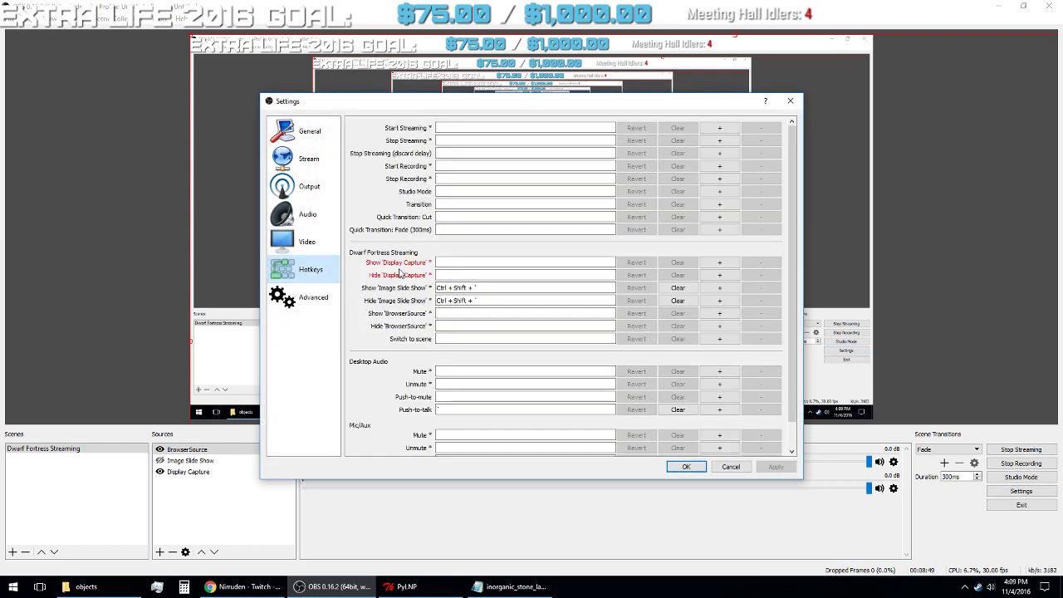
pyautogui.click(455, 407)
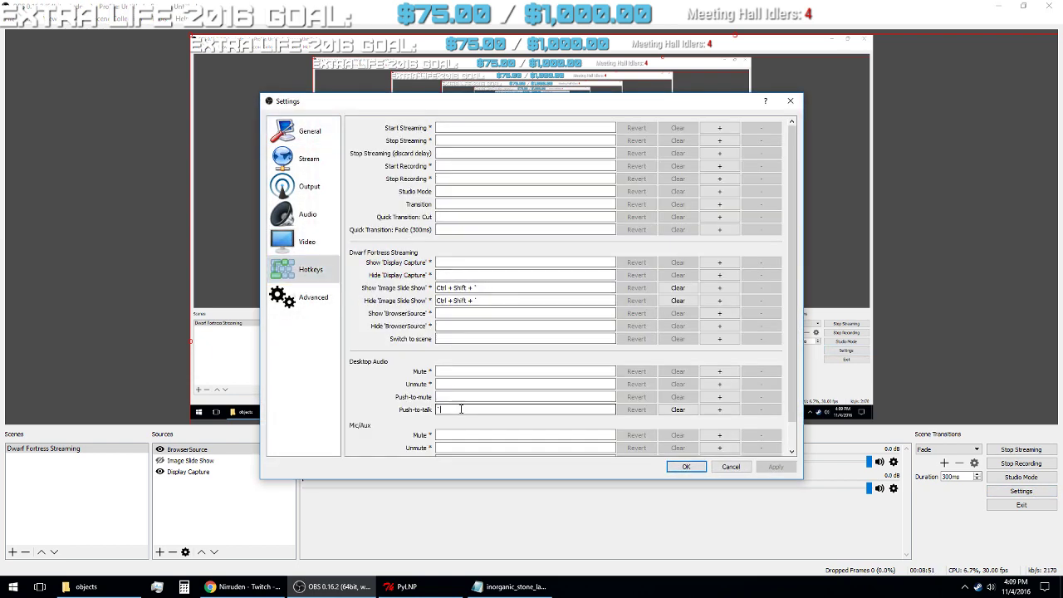
pyautogui.click(686, 466)
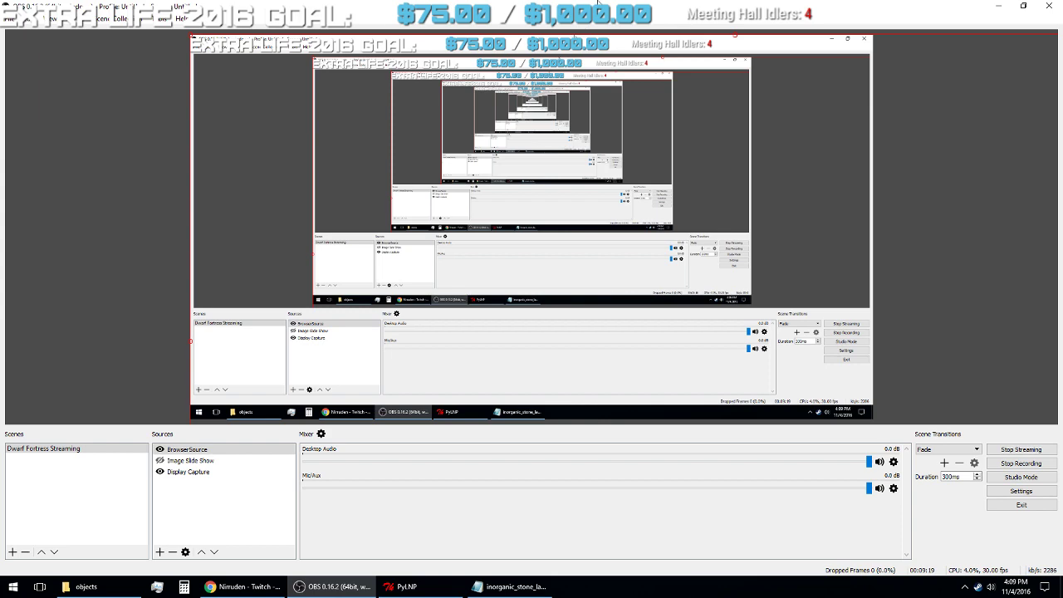
# - Switch to the inorganic_stone_layer file in Notepad, review the stone entries, and highlight the !AQUIFER! tag in the sandstone entry
pyautogui.click(997, 6)
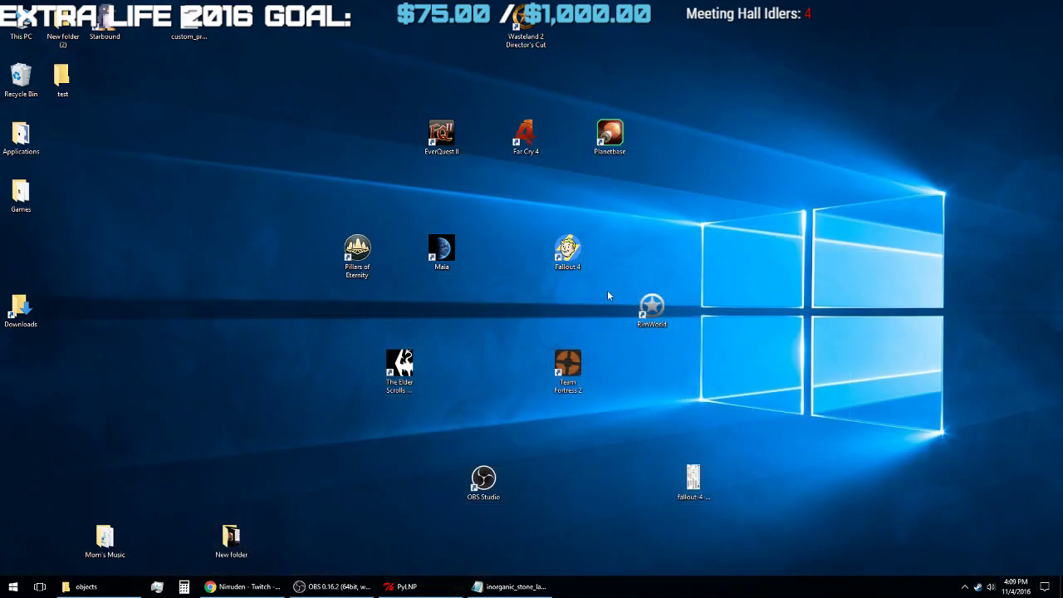
pyautogui.click(498, 586)
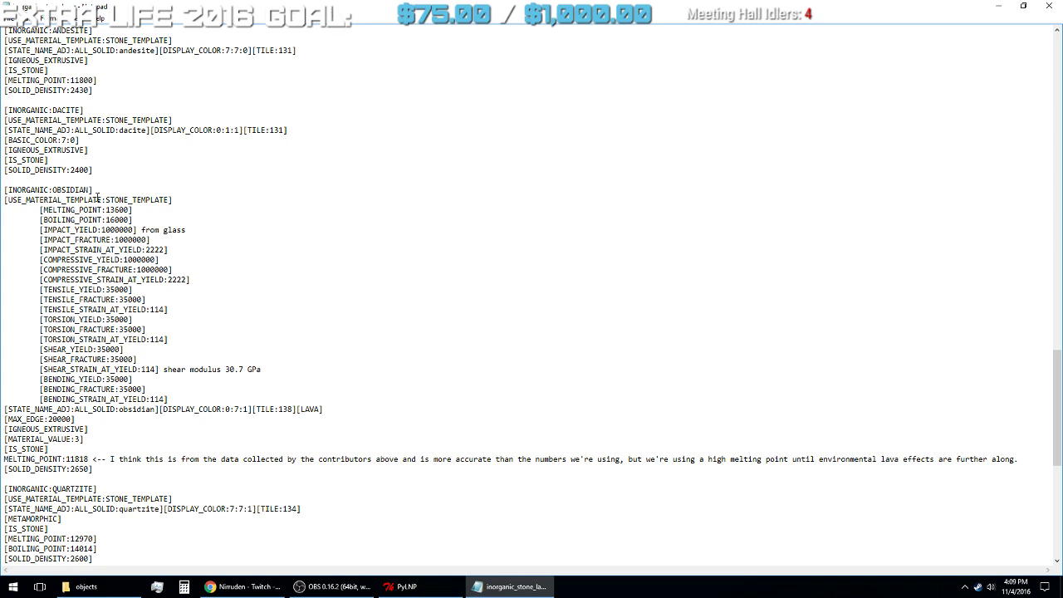
pyautogui.scroll(5, 82, 107)
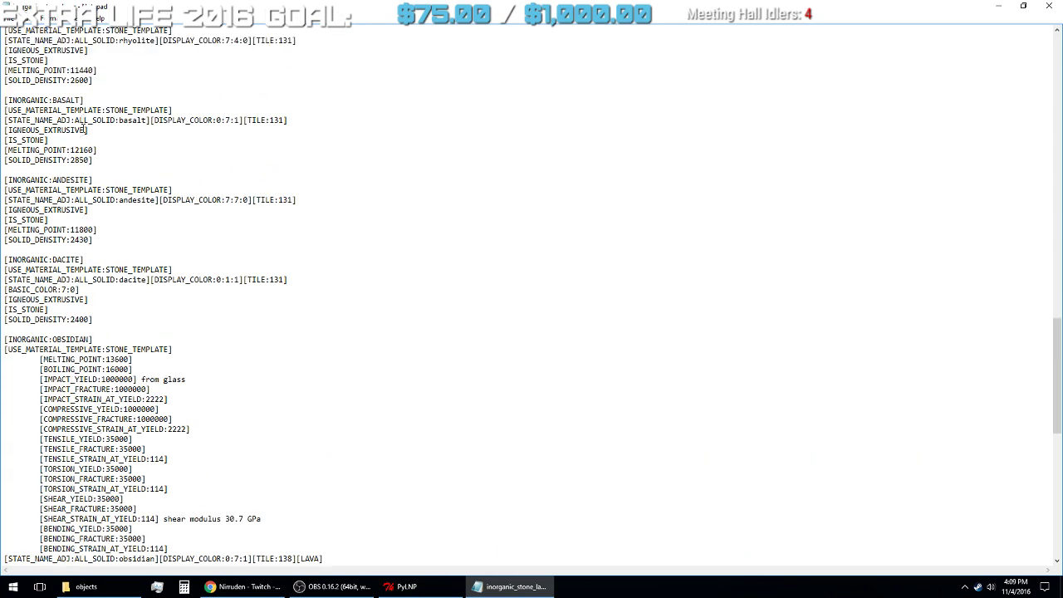
pyautogui.scroll(-6, 85, 125)
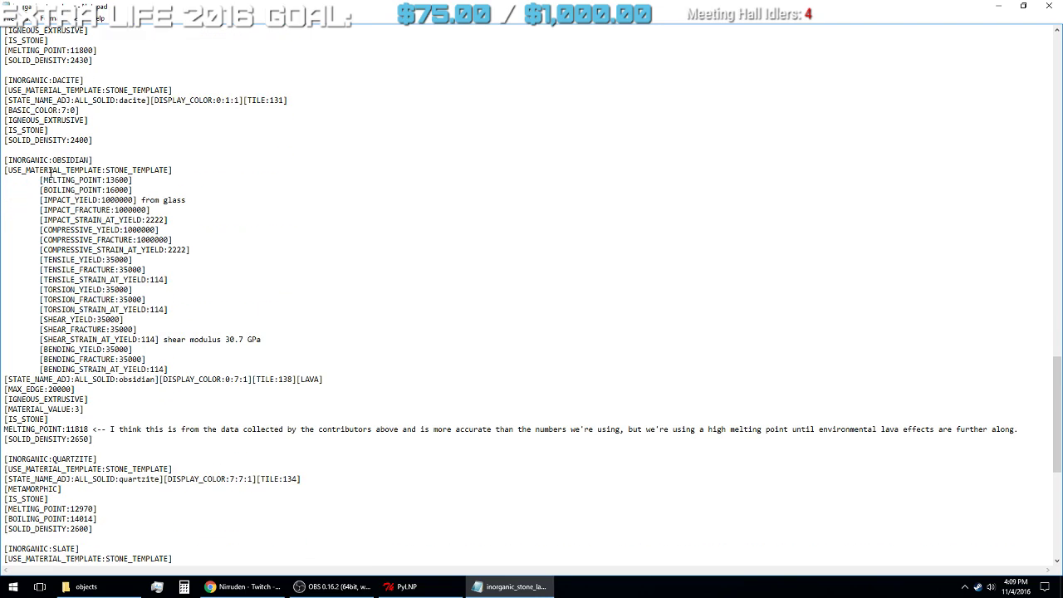
pyautogui.scroll(3, 51, 164)
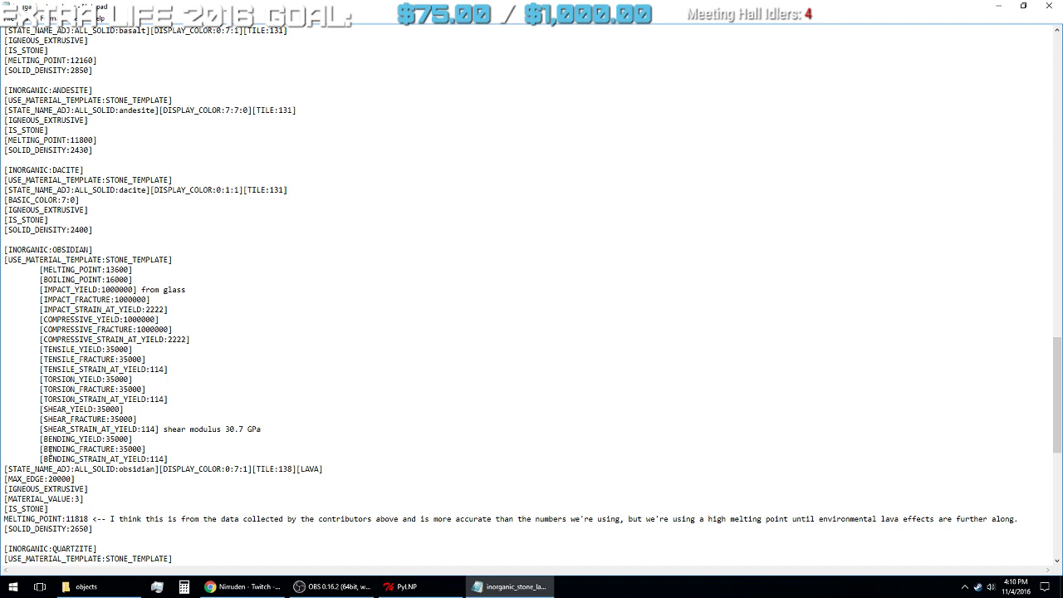
pyautogui.scroll(-5, 50, 446)
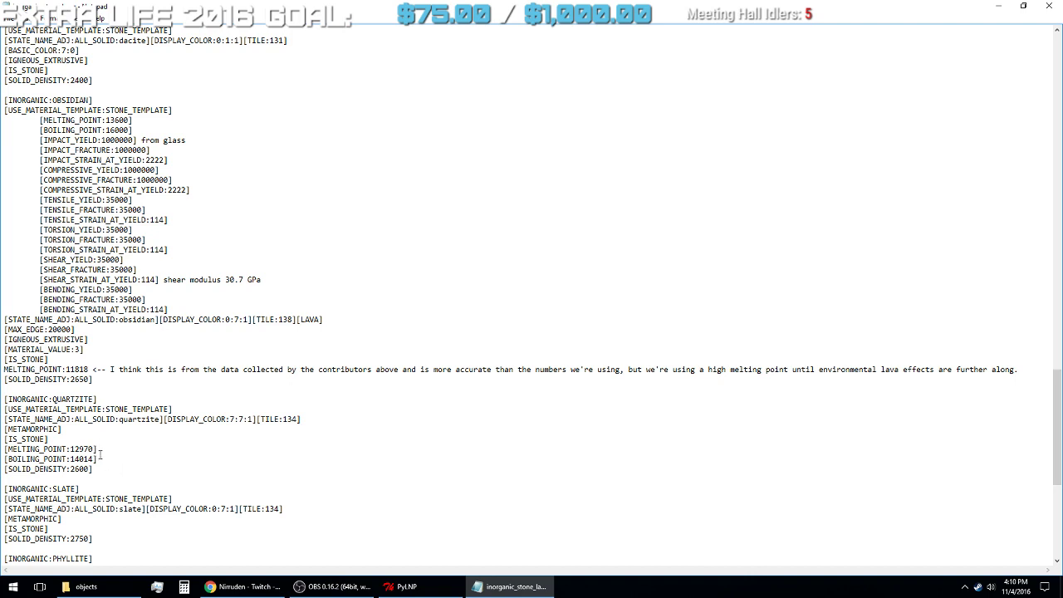
pyautogui.scroll(20, 90, 424)
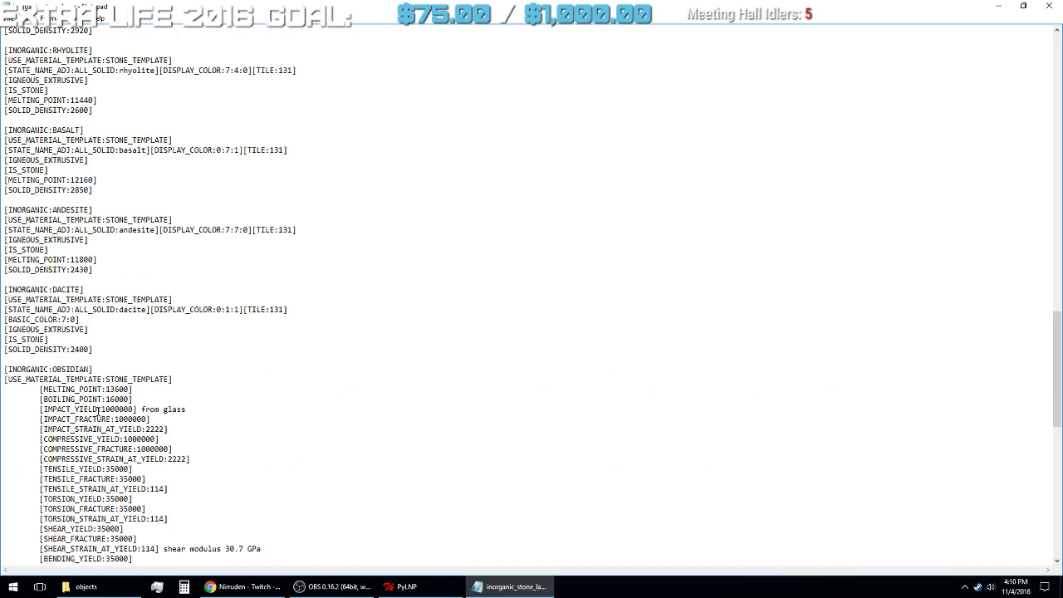
pyautogui.scroll(20, 89, 424)
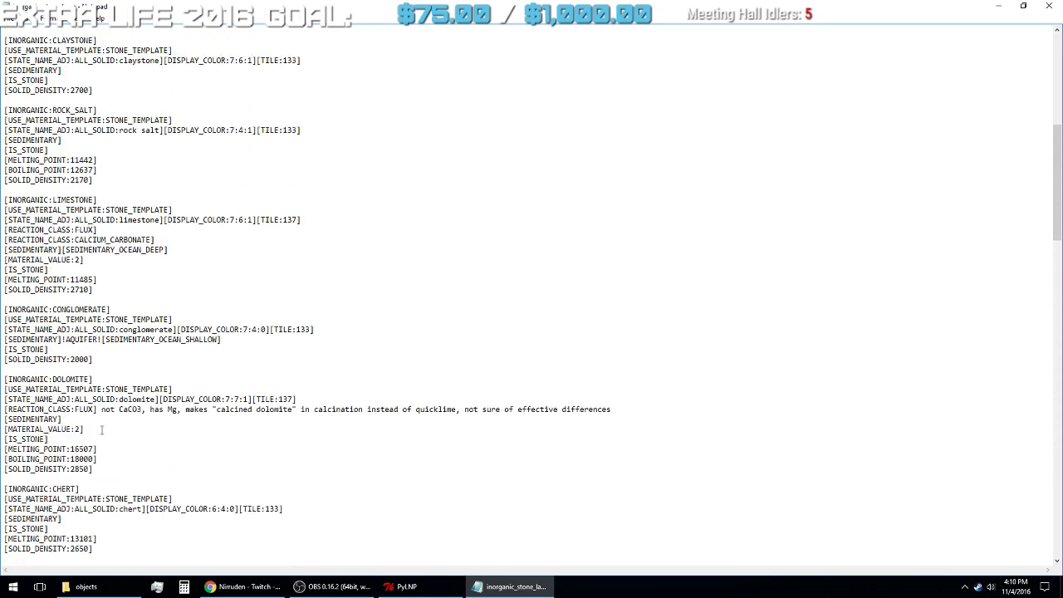
pyautogui.scroll(1, 76, 441)
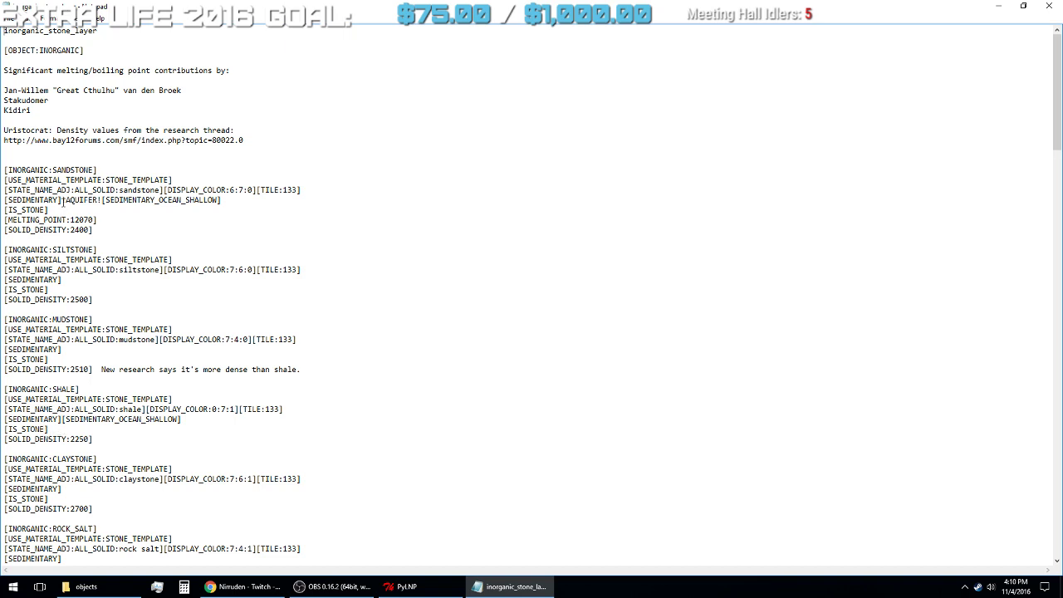
pyautogui.moveTo(62, 200); pyautogui.dragTo(101, 201)
# - Switch to the PyLNP launcher to check the Aquifers gameplay option, then minimize the launcher and the Notepad file
pyautogui.click(424, 591)
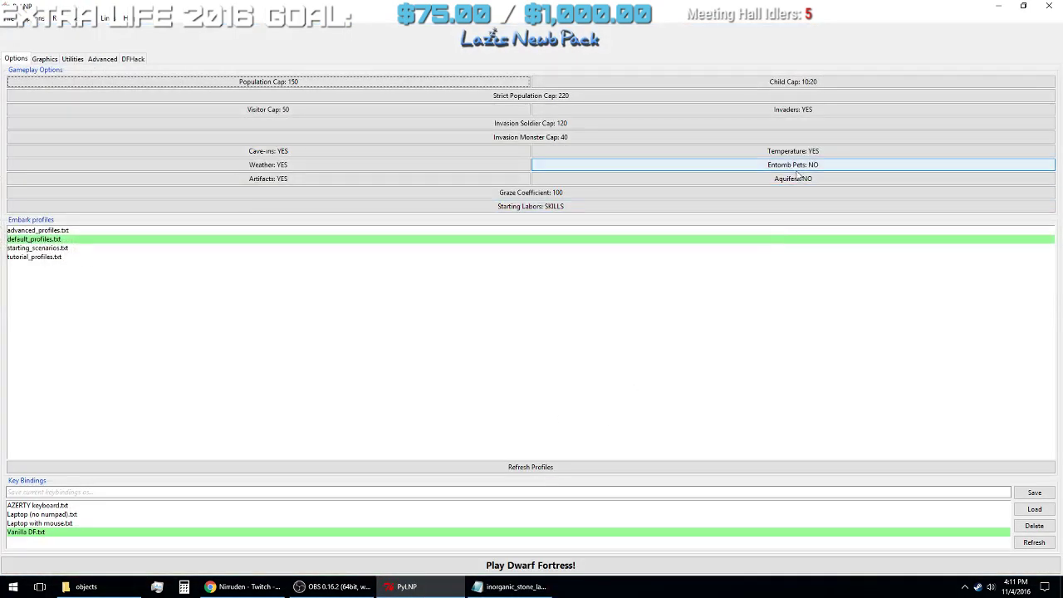
pyautogui.click(1000, 6)
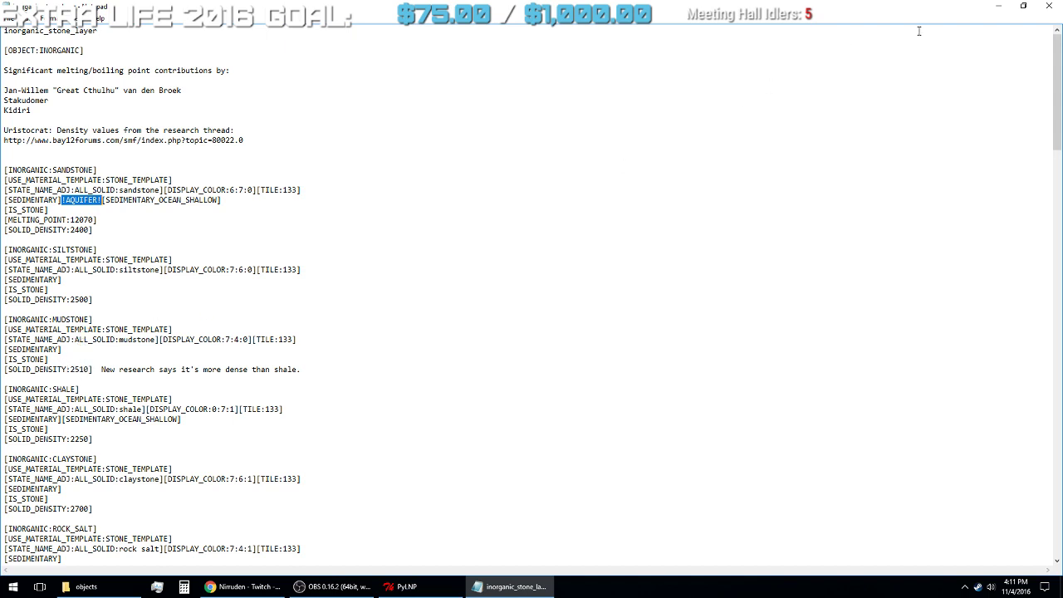
pyautogui.click(998, 6)
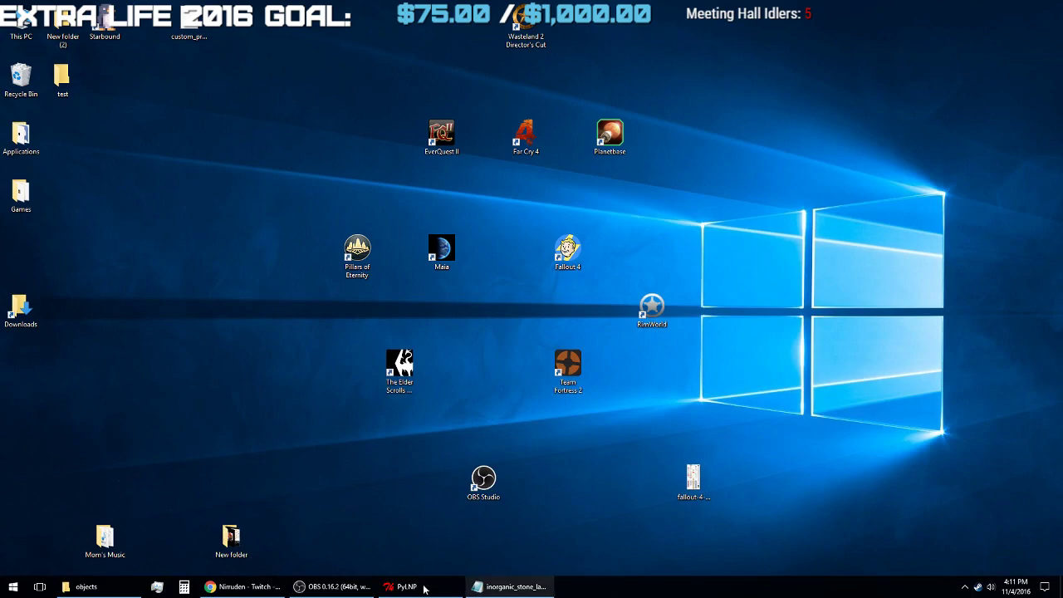
# - Switch back to OBS and turn off push-to-talk for both Mic/Aux and Desktop Audio in the audio settings
pyautogui.click(332, 587)
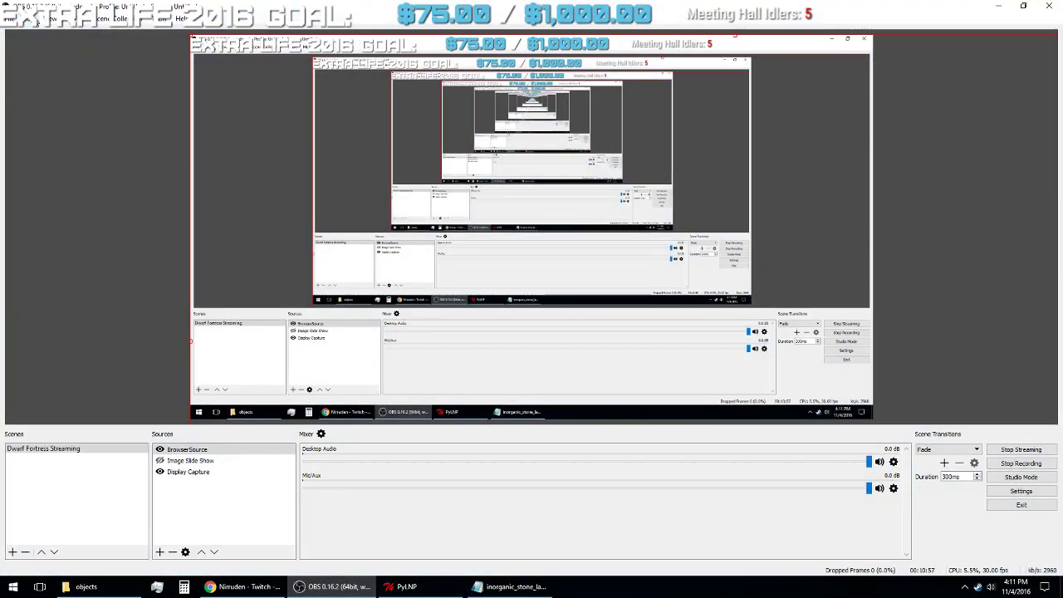
pyautogui.click(1021, 491)
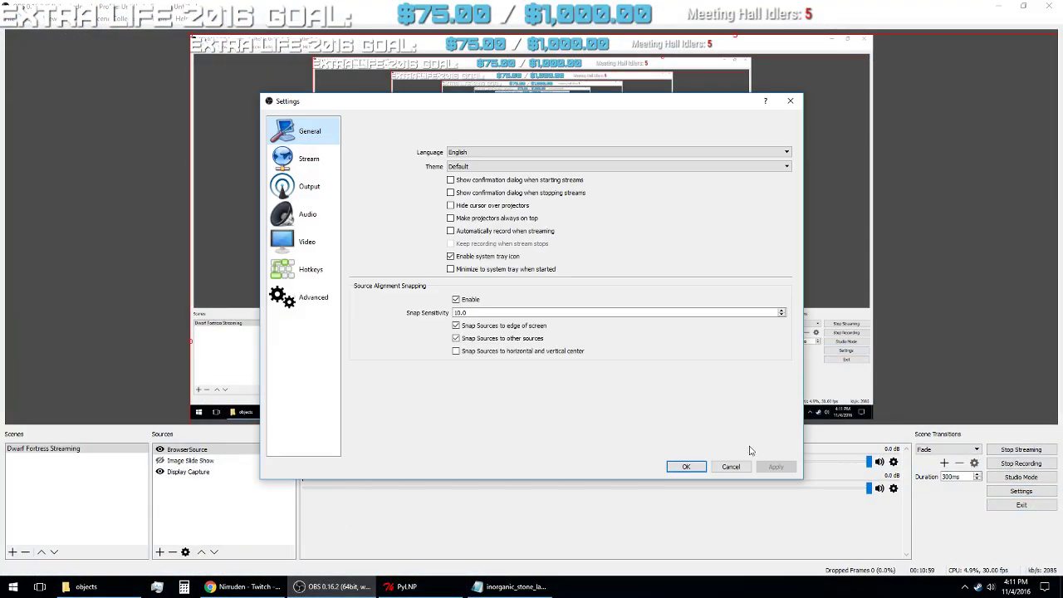
pyautogui.click(304, 215)
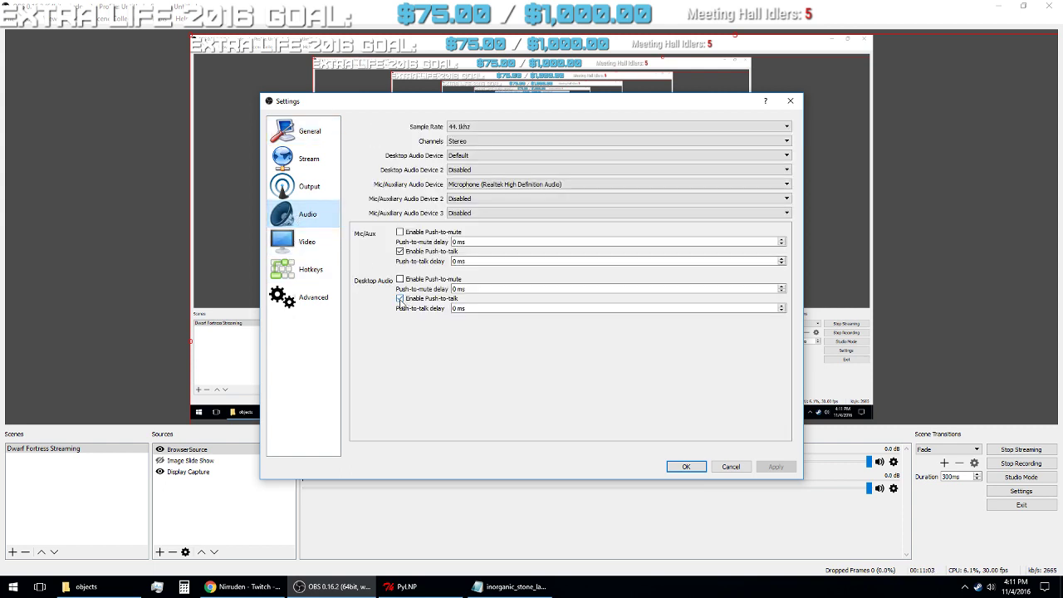
pyautogui.click(400, 251)
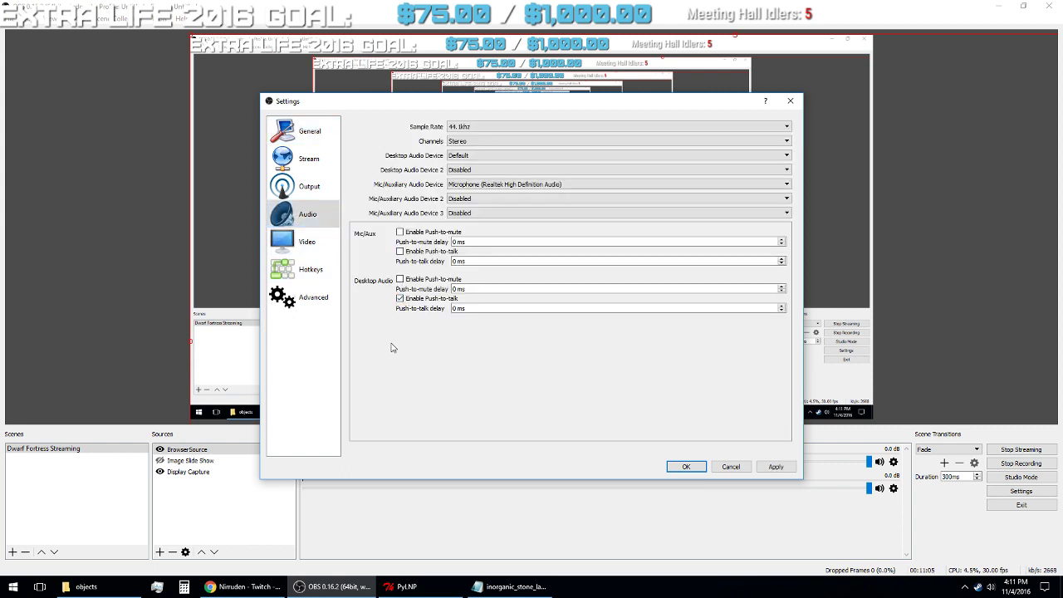
pyautogui.moveTo(472, 101); pyautogui.dragTo(440, 9)
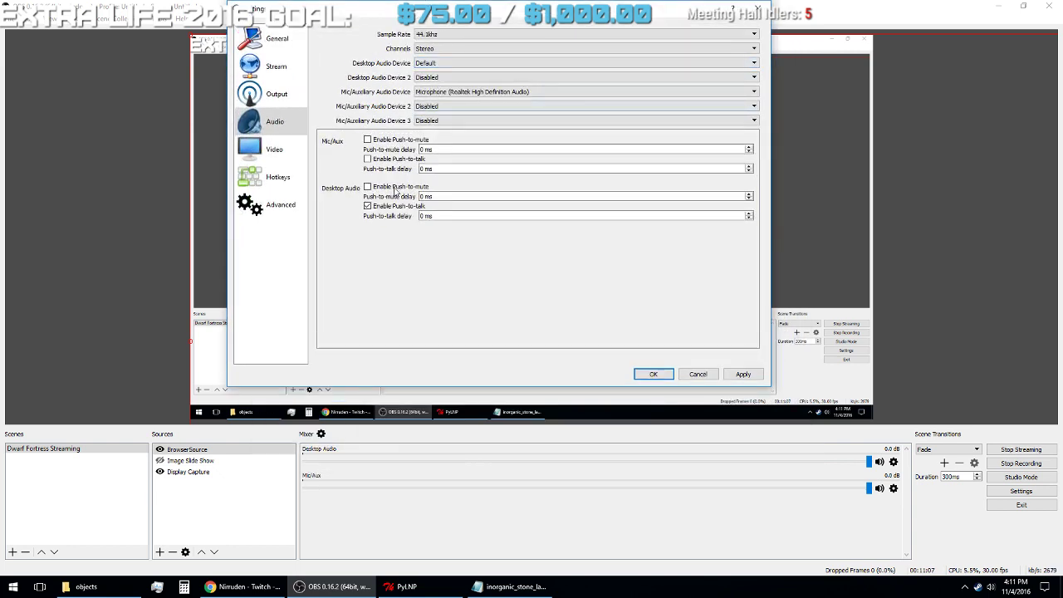
pyautogui.click(368, 206)
# - Set the Desktop Audio push-to-talk hotkey to the backtick (`) and save the settings
pyautogui.click(304, 176)
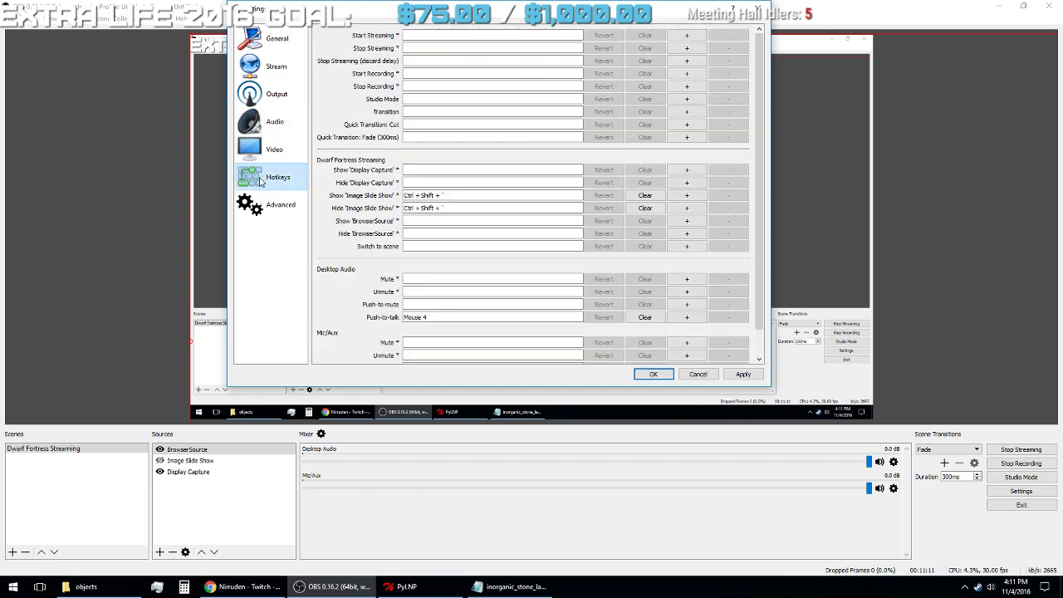
pyautogui.click(465, 321)
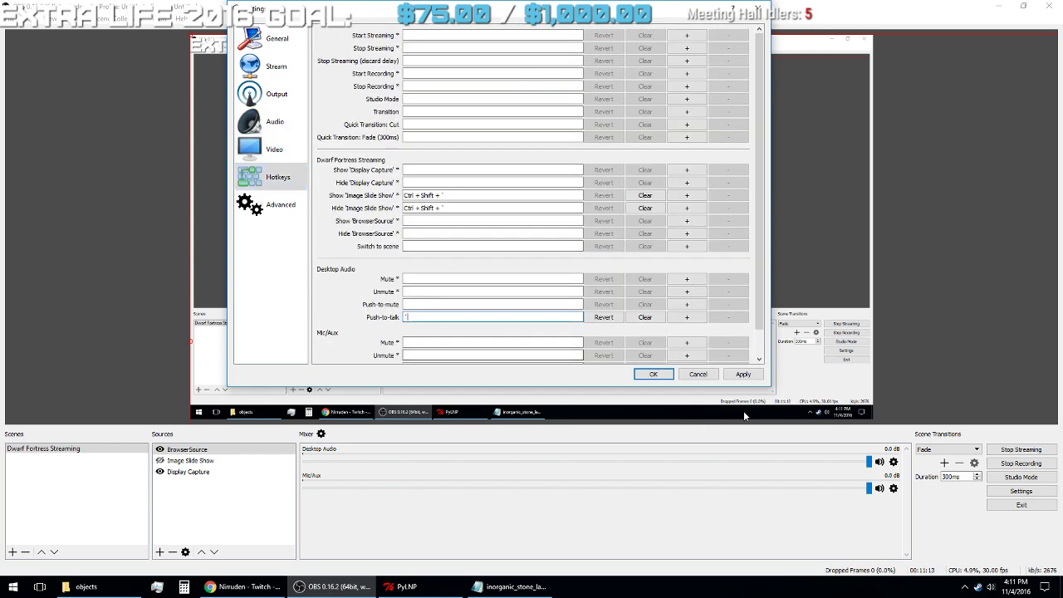
pyautogui.click(653, 374)
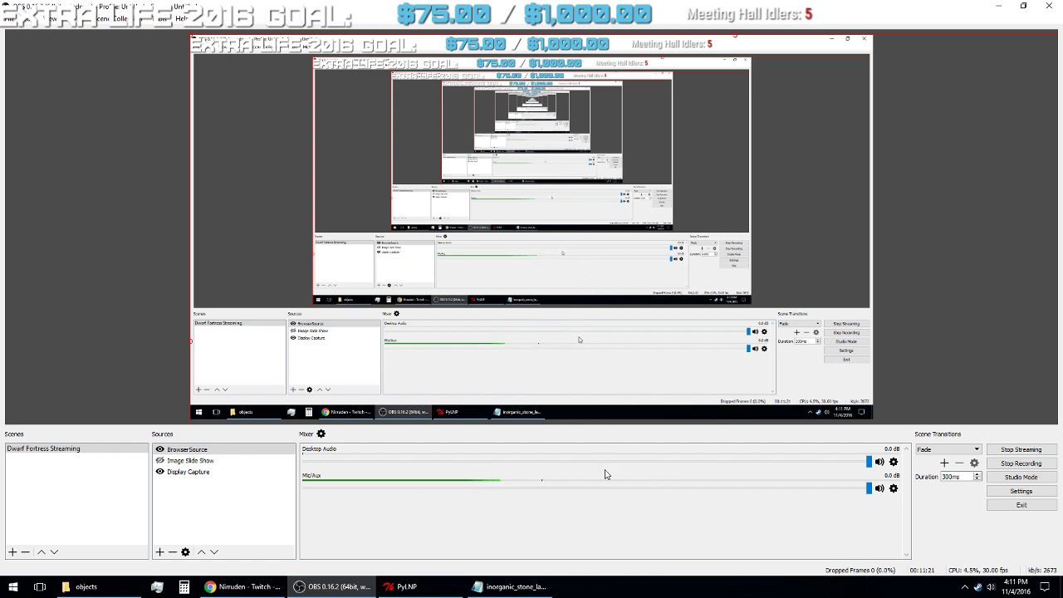
# - Review the hotkey assignments and audio settings in OBS, moving the settings window clear of the audio mixer
pyautogui.click(1021, 491)
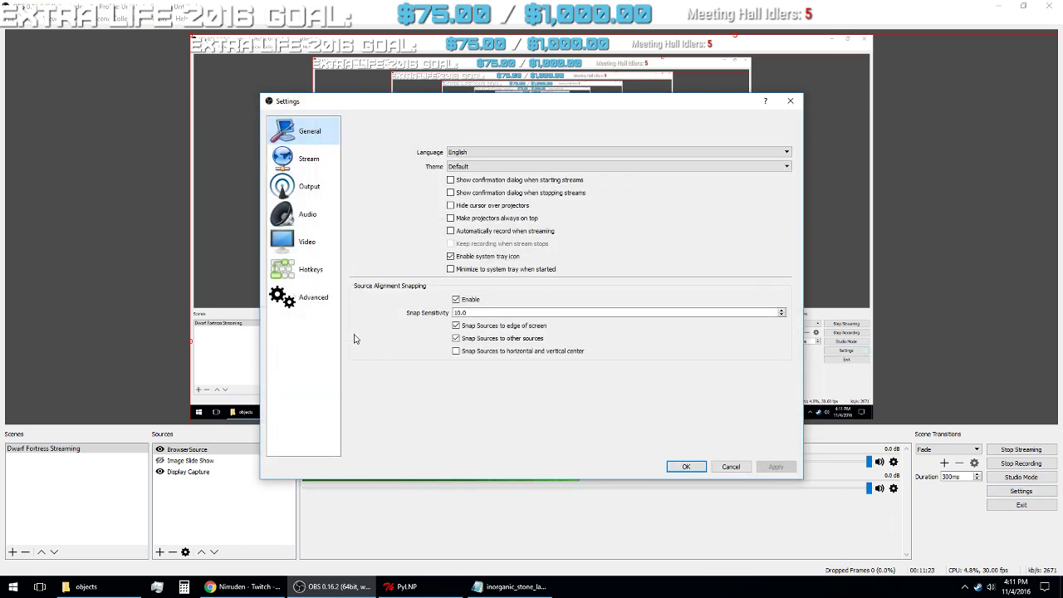
pyautogui.click(306, 274)
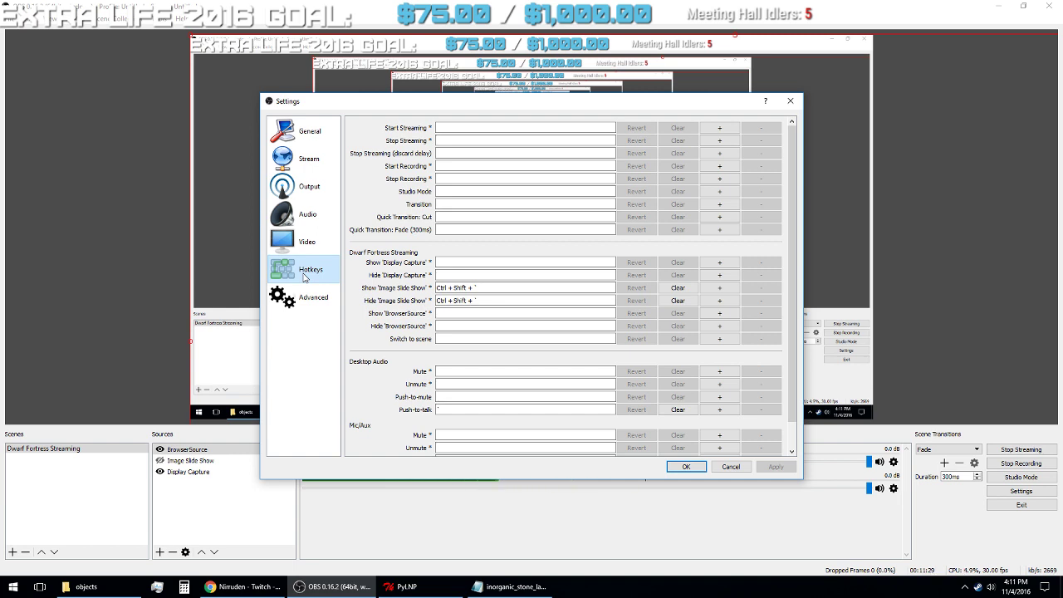
pyautogui.click(309, 221)
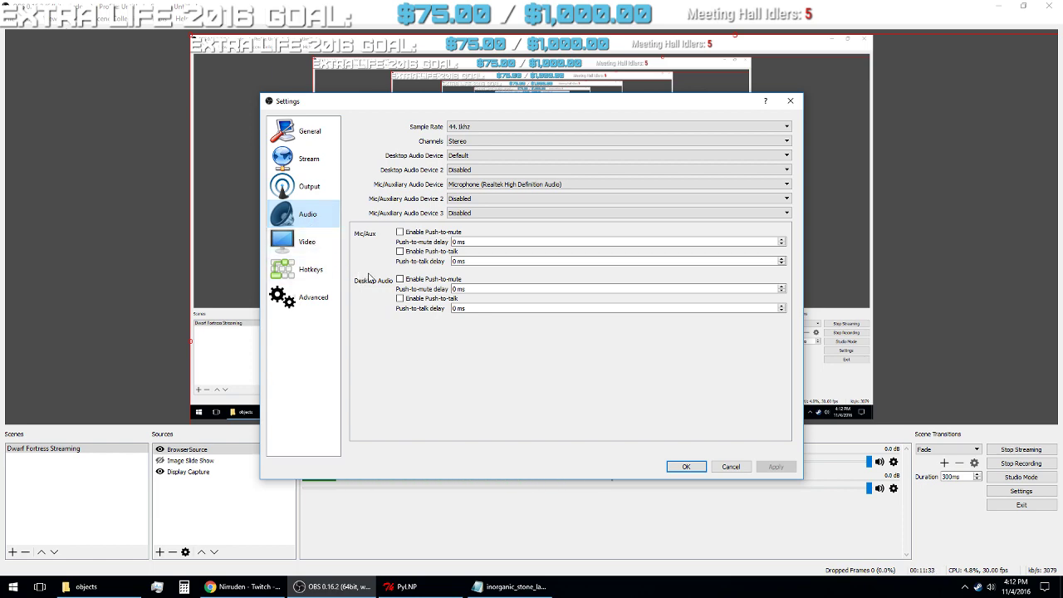
pyautogui.moveTo(407, 106); pyautogui.dragTo(482, 18)
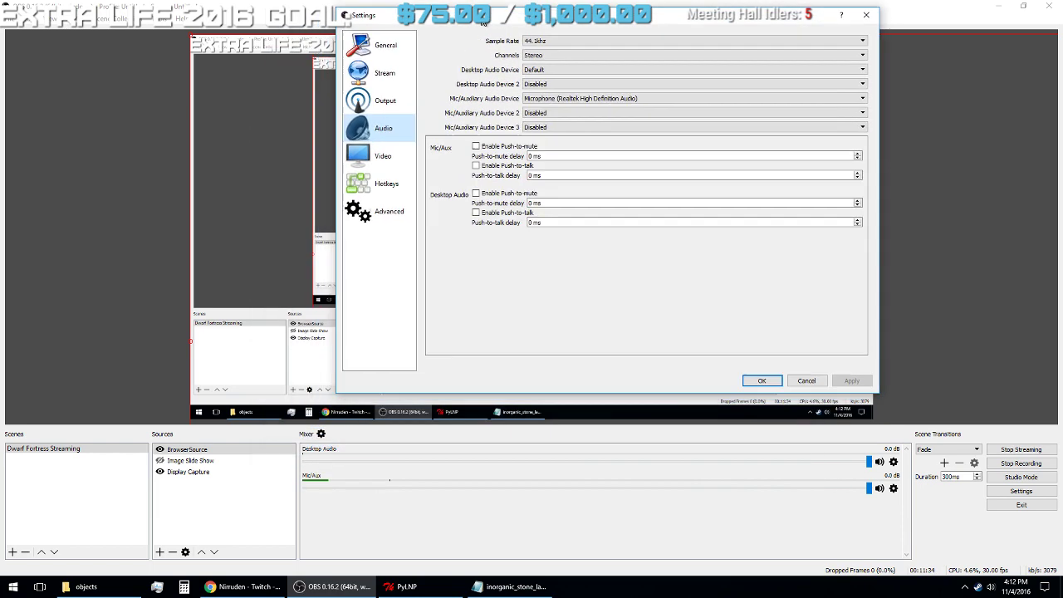
# - Try enabling push-to-talk for Mic/Aux and apply the audio settings
pyautogui.click(477, 166)
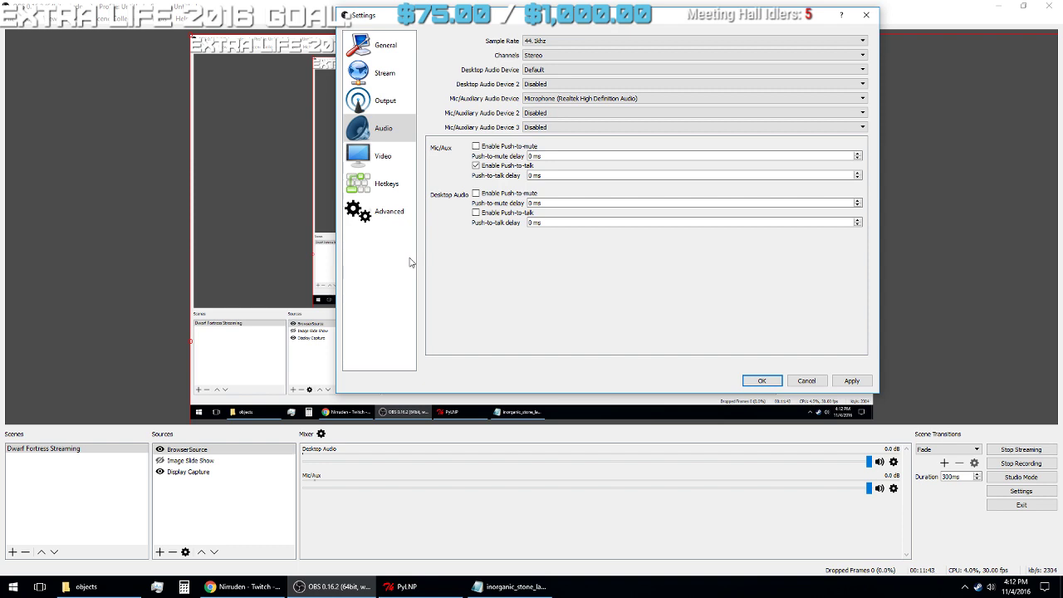
pyautogui.click(476, 166)
pyautogui.click(476, 147)
pyautogui.click(476, 146)
pyautogui.click(476, 166)
pyautogui.click(476, 166)
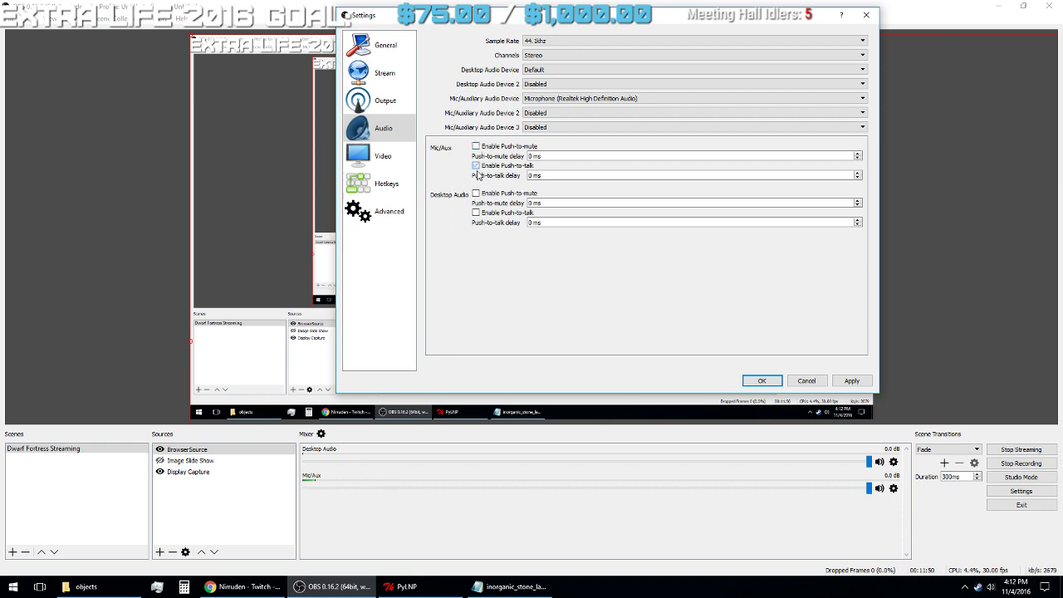
pyautogui.click(852, 381)
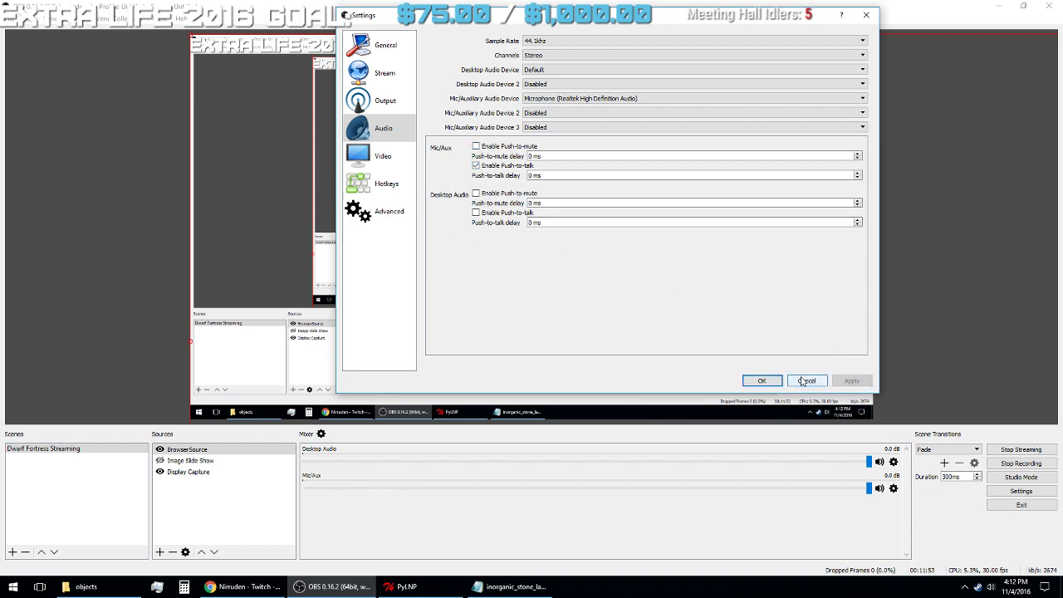
# - Turn push-to-talk for Mic/Aux back off, apply the change and close the settings
pyautogui.click(476, 166)
pyautogui.click(852, 380)
pyautogui.click(762, 380)
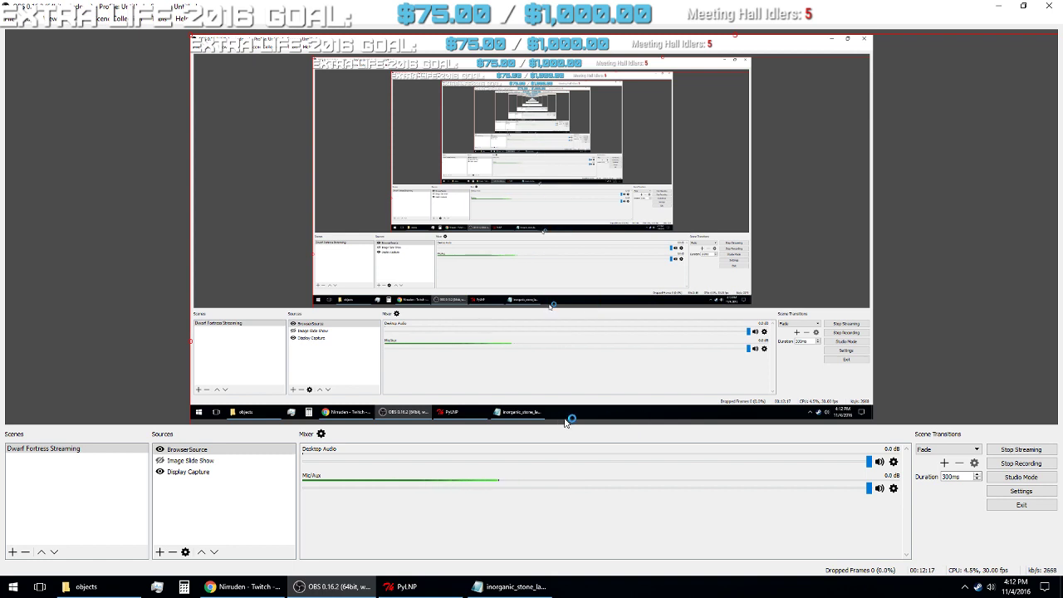
# - Minimize OBS, switch to inorganic_stone_layer in Notepad, highlight the !AQUIFER! tag in the sandstone entry and review the stone entries below it
pyautogui.click(999, 6)
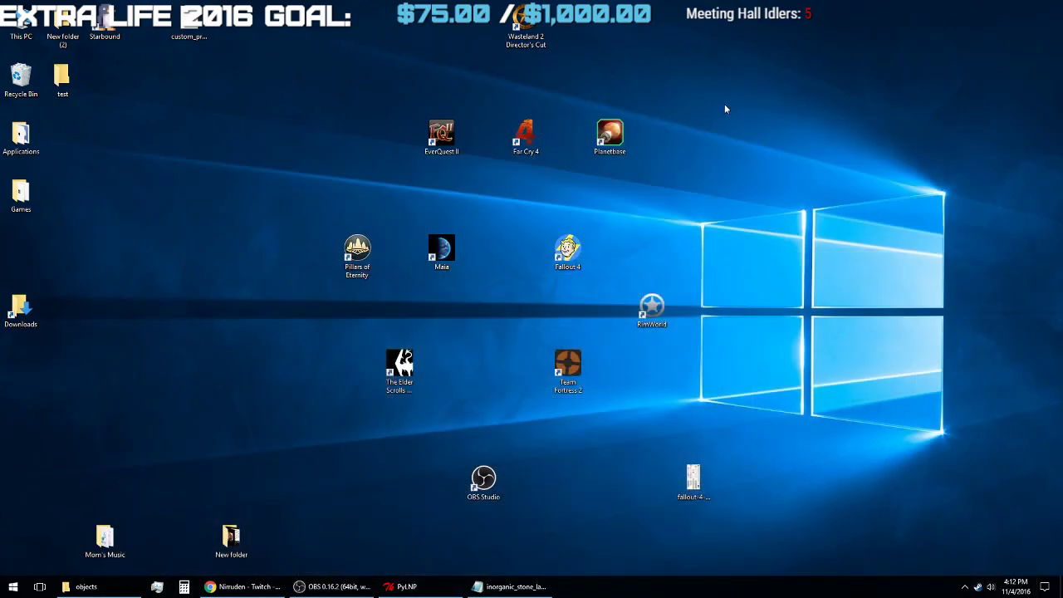
pyautogui.click(510, 586)
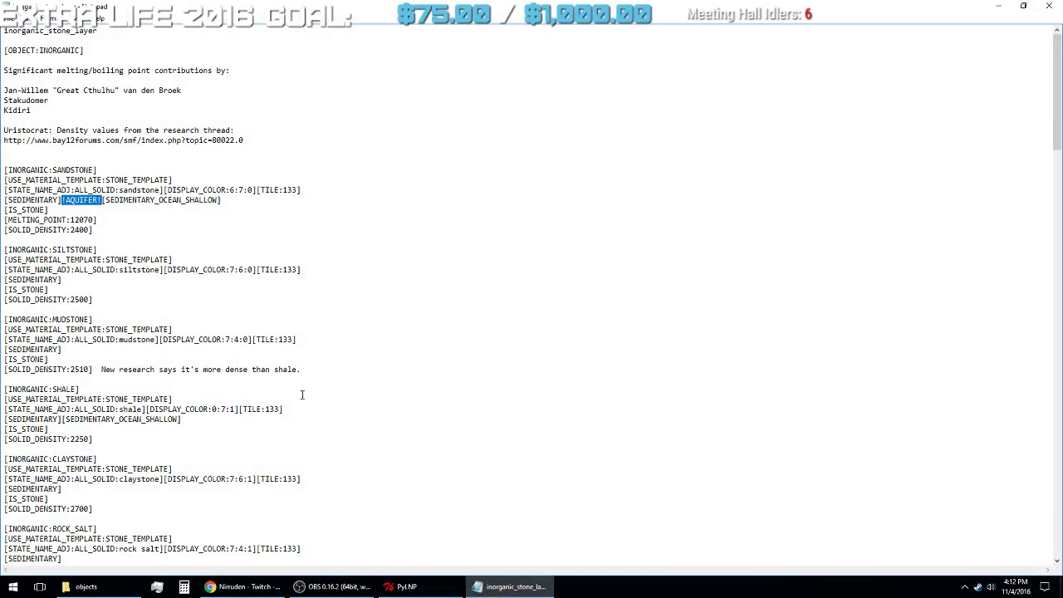
pyautogui.click(288, 369)
pyautogui.moveTo(62, 200); pyautogui.dragTo(101, 200)
pyautogui.click(130, 229)
pyautogui.scroll(-7, 162, 271)
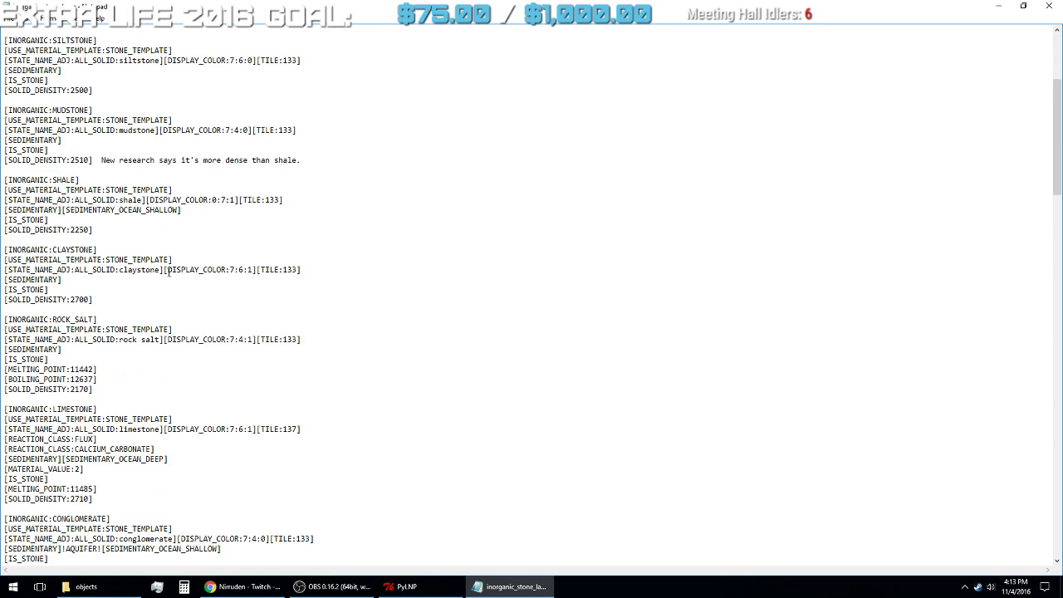
pyautogui.scroll(-6, 169, 271)
pyautogui.scroll(-5, 166, 273)
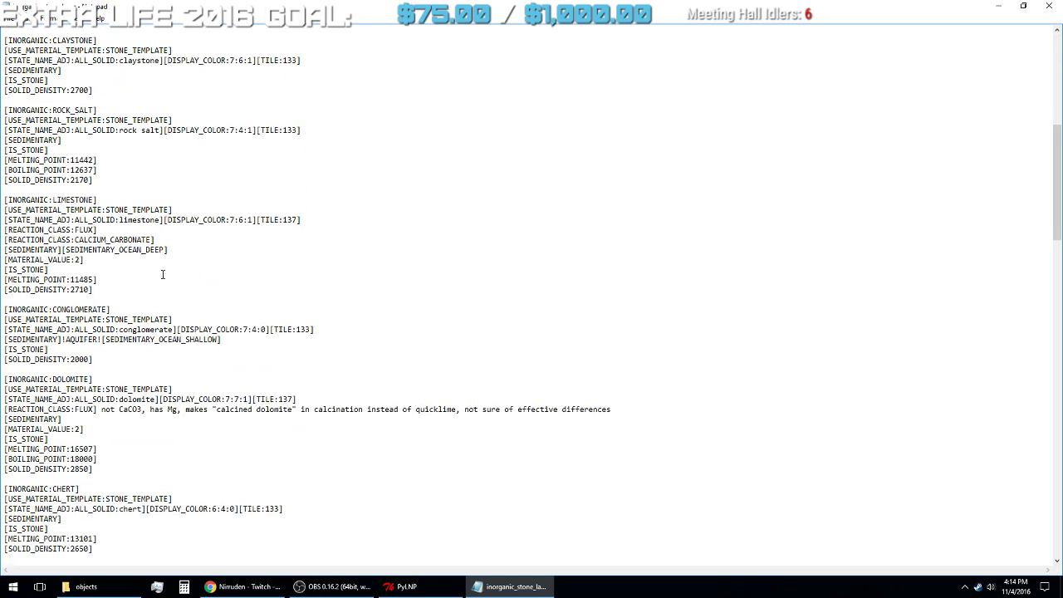
# - Return to the start of the inorganic_stone_layer file and search it for LIMONITE
pyautogui.moveTo(1057, 191); pyautogui.dragTo(1058, 62)
pyautogui.hotkey('ctrl', 'f')
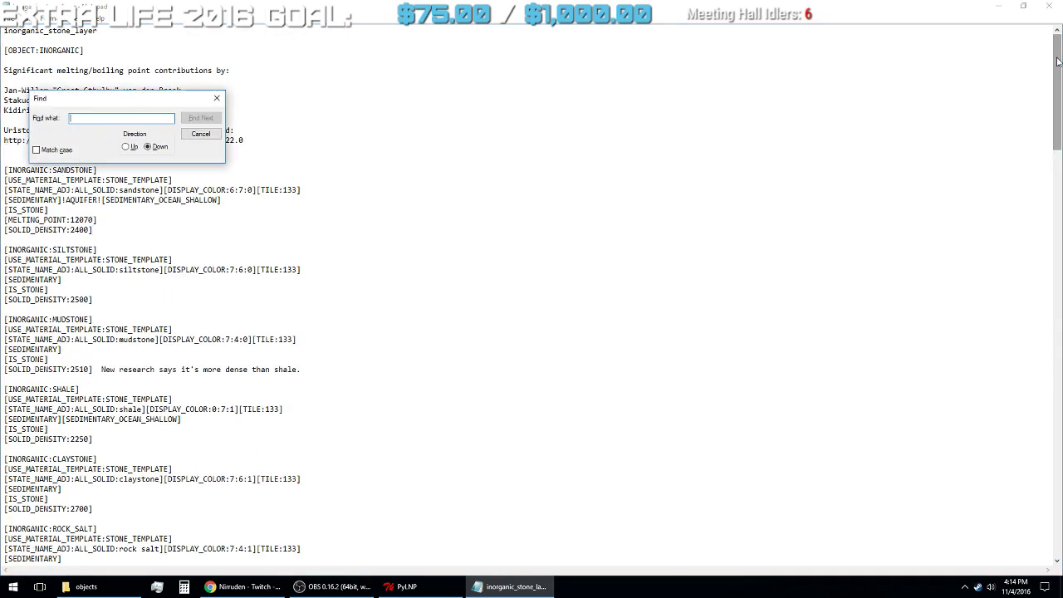
pyautogui.write('LIMONITE')
pyautogui.press('Return')
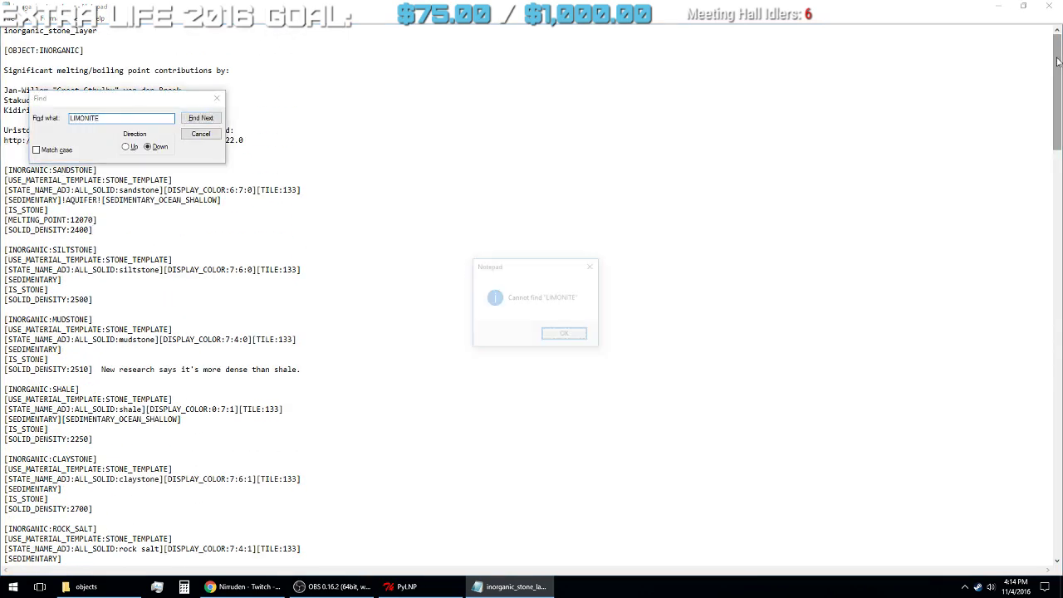
pyautogui.press('Return')
pyautogui.press('Escape')
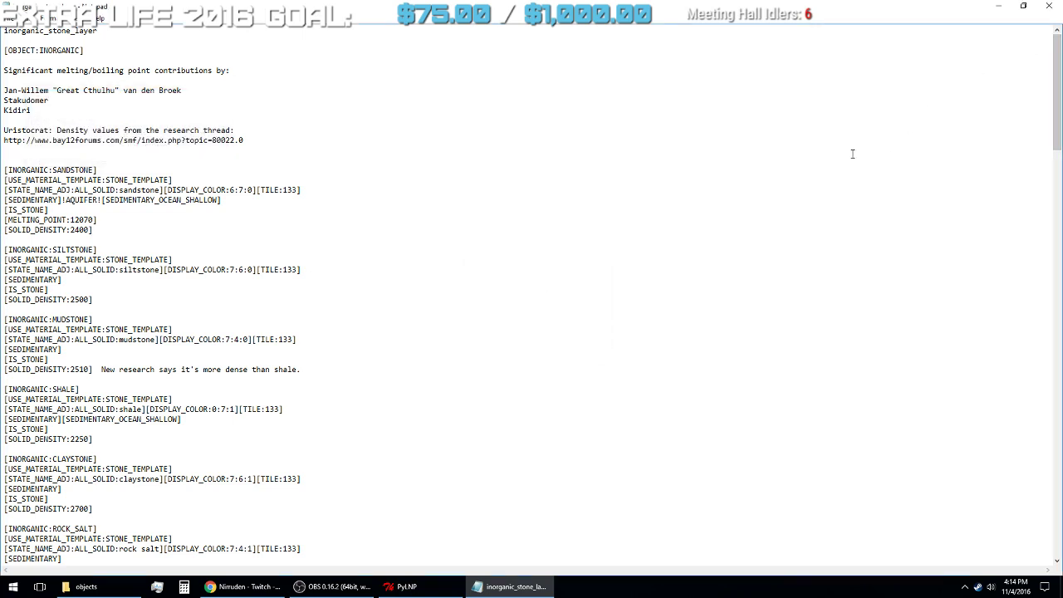
# - Close inorganic_stone_layer and open inorganic_stone_mineral from the objects folder
pyautogui.click(10, 17)
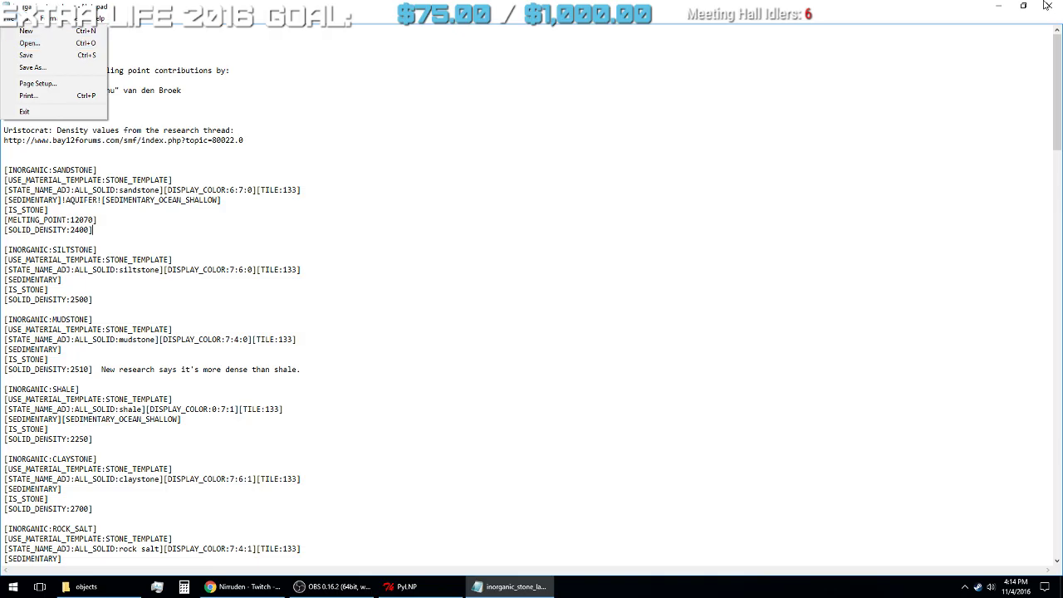
pyautogui.click(24, 111)
pyautogui.click(87, 586)
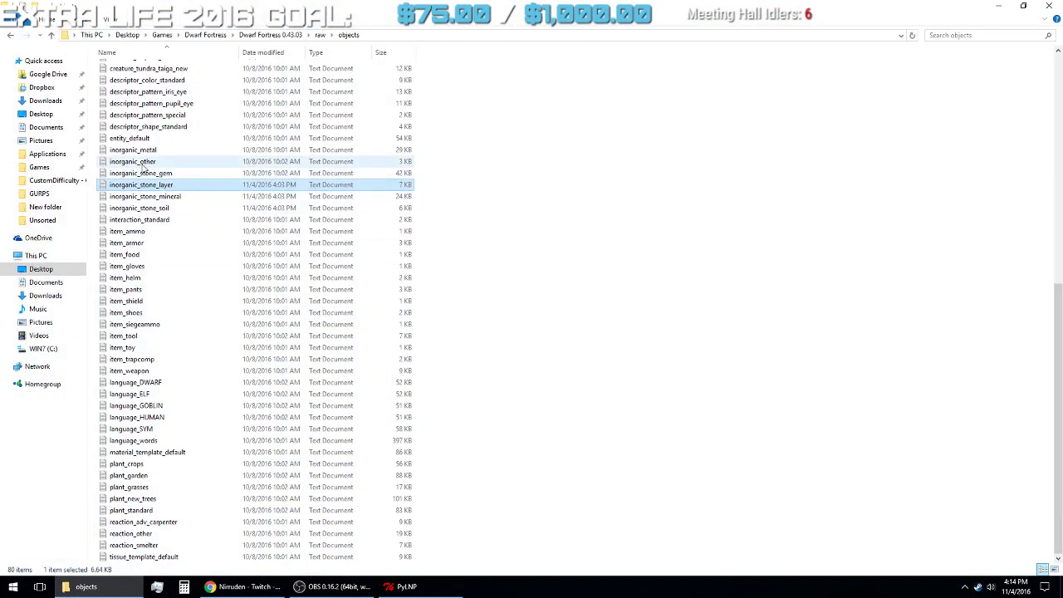
pyautogui.doubleClick(145, 198)
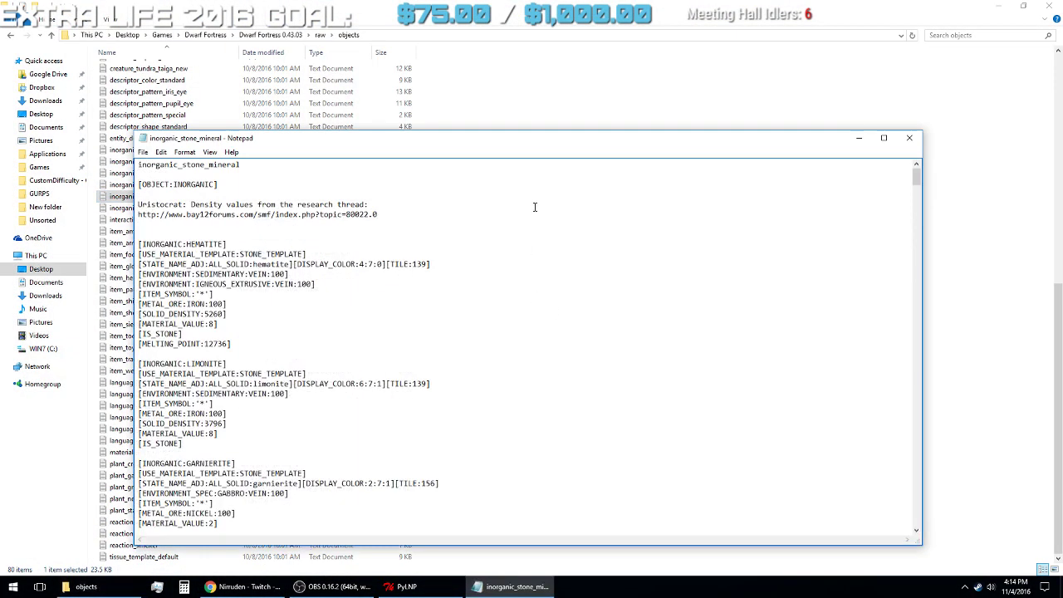
# - Maximize the inorganic_stone_mineral file, highlight the [METAL_ORE:IRON:100] tag in the hematite entry, and close the file
pyautogui.click(581, 128)
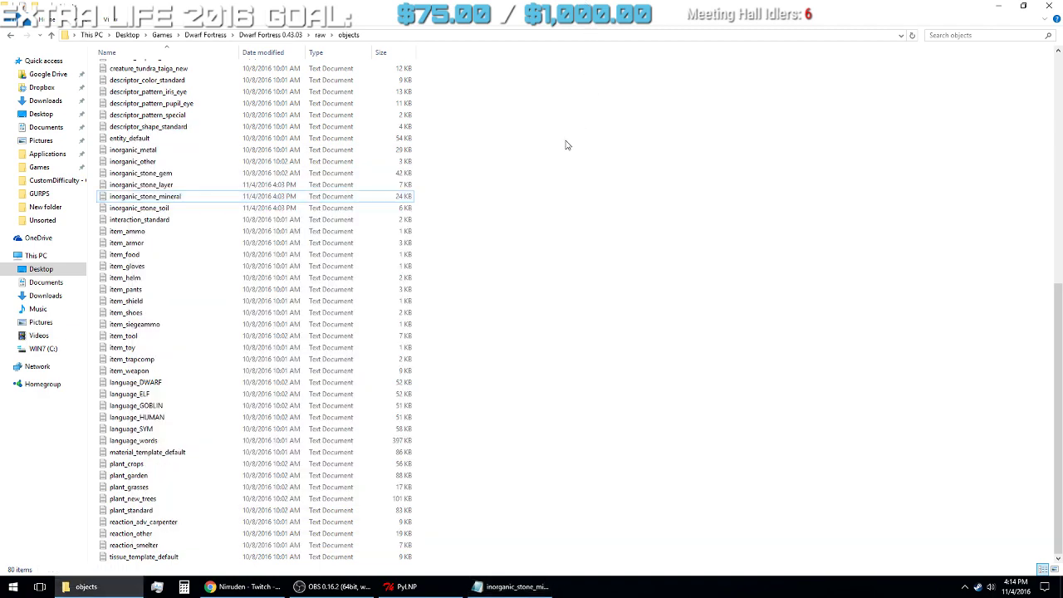
pyautogui.click(1002, 6)
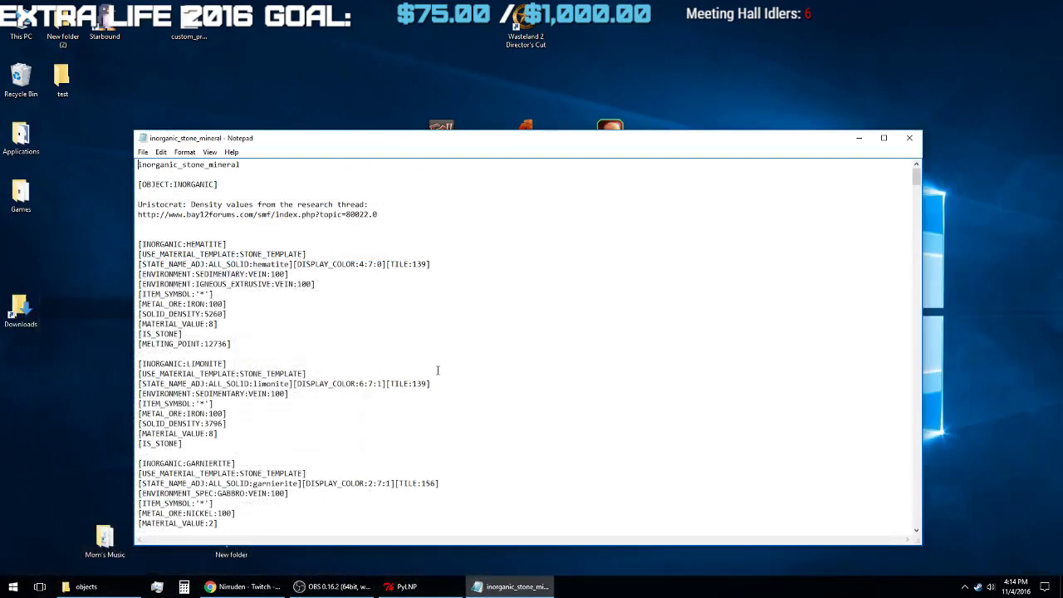
pyautogui.doubleClick(461, 151)
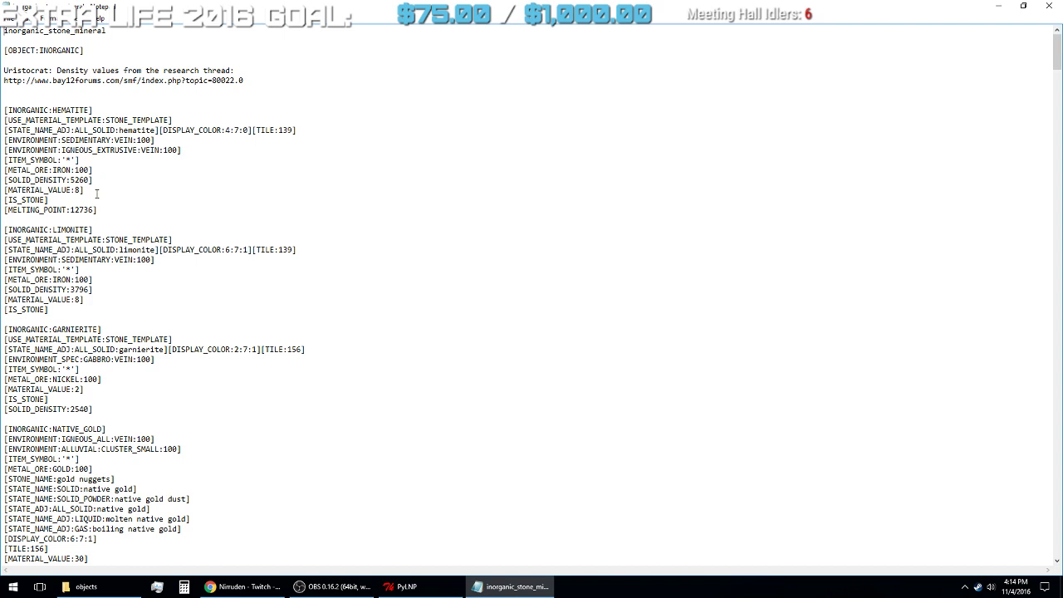
pyautogui.moveTo(96, 170); pyautogui.dragTo(4, 172)
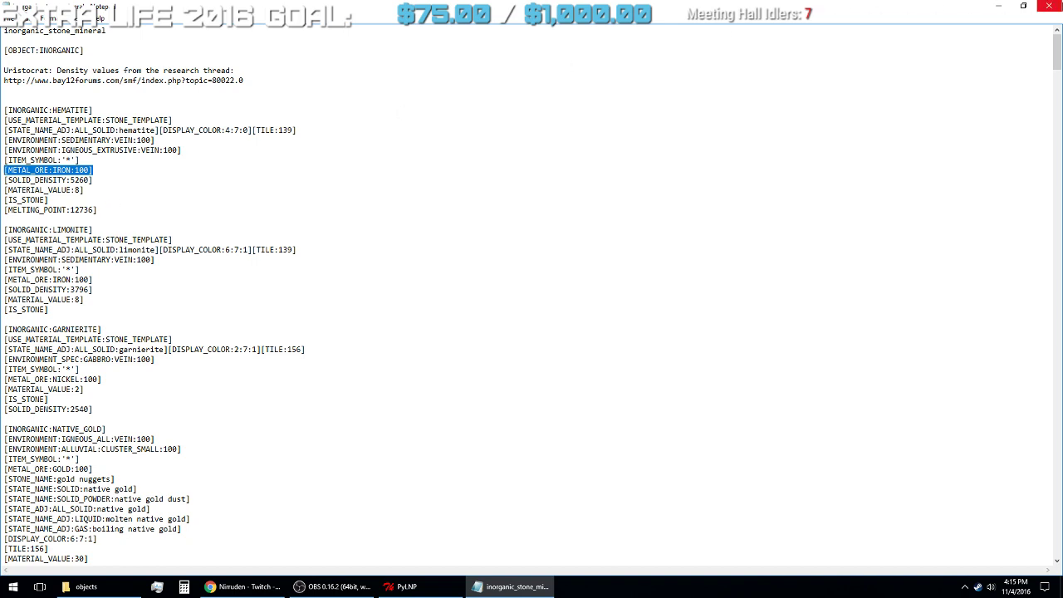
pyautogui.click(1051, 6)
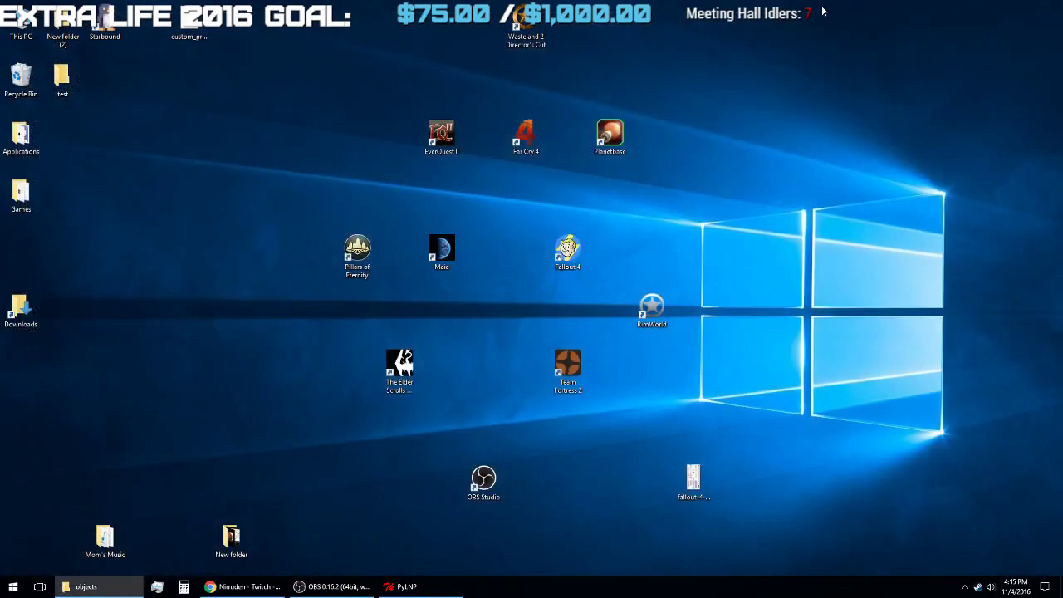
# - Browse from the objects folder to the raw folder of the region1 save inside the Dwarf Fortress data folder
pyautogui.click(68, 589)
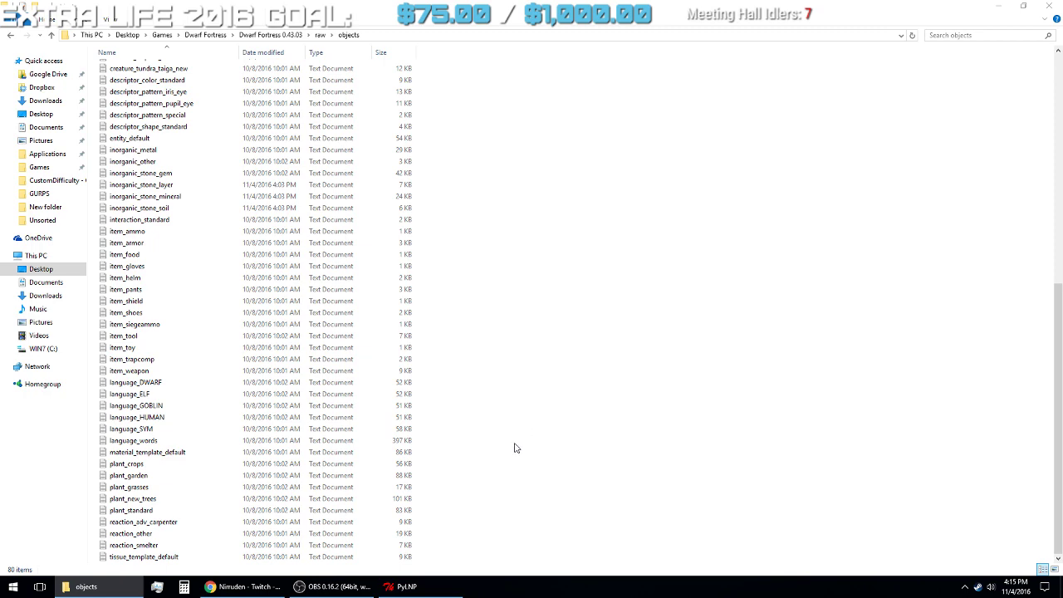
pyautogui.press('BackSpace')
pyautogui.press('BackSpace')
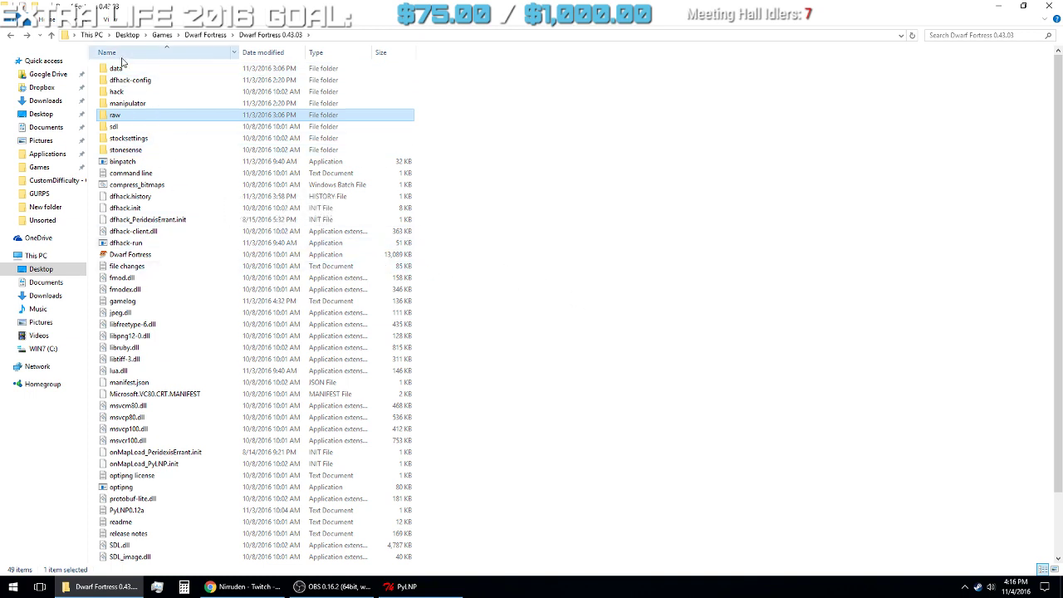
pyautogui.doubleClick(121, 69)
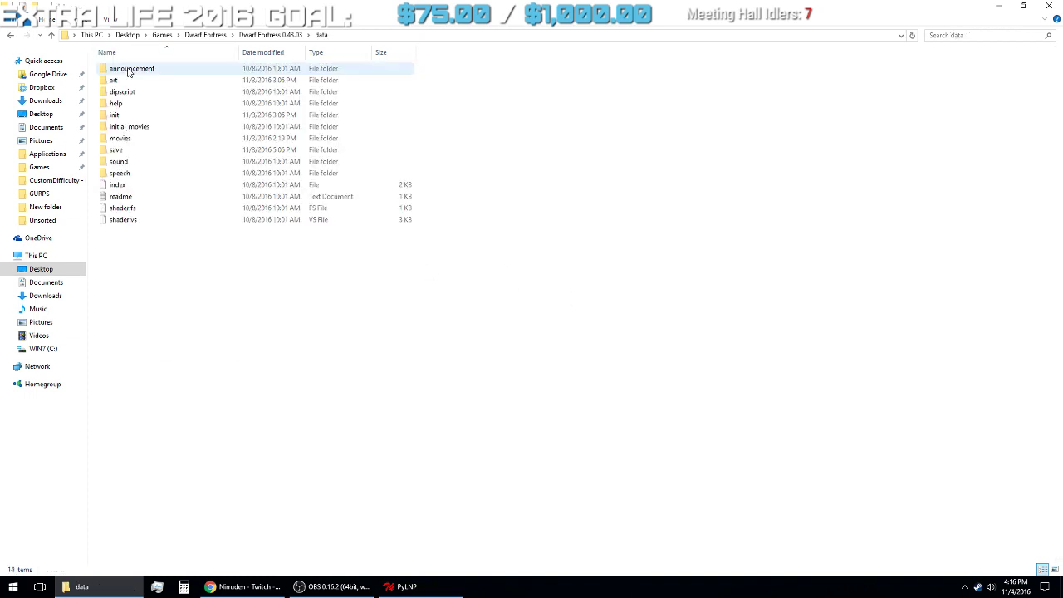
pyautogui.doubleClick(131, 151)
pyautogui.doubleClick(128, 93)
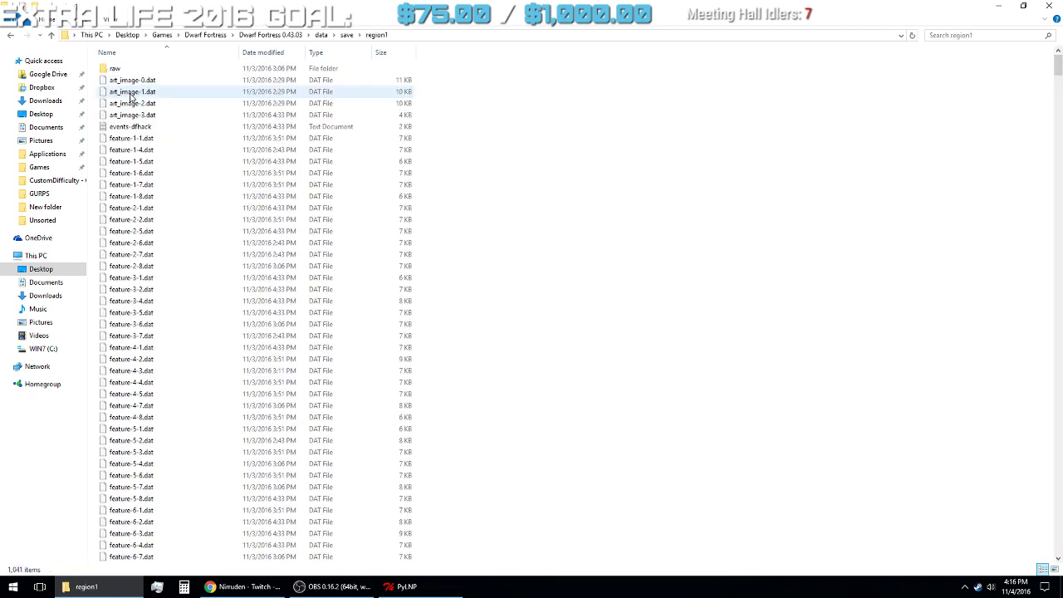
pyautogui.doubleClick(121, 68)
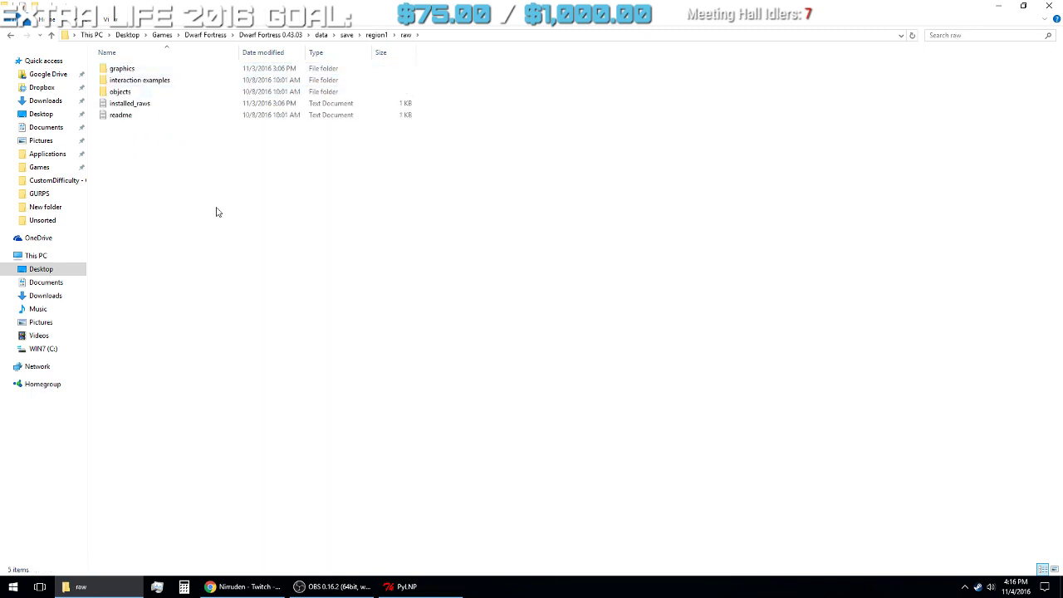
# - Go back up from the region1 raw folder to the data folder
pyautogui.press('BackSpace')
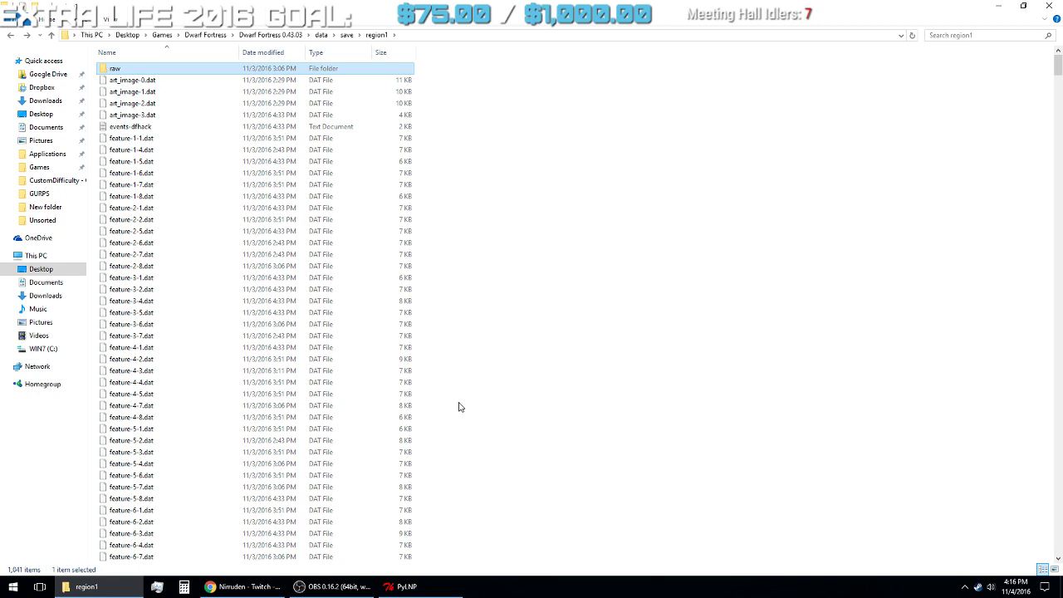
pyautogui.press('BackSpace')
pyautogui.press('BackSpace')
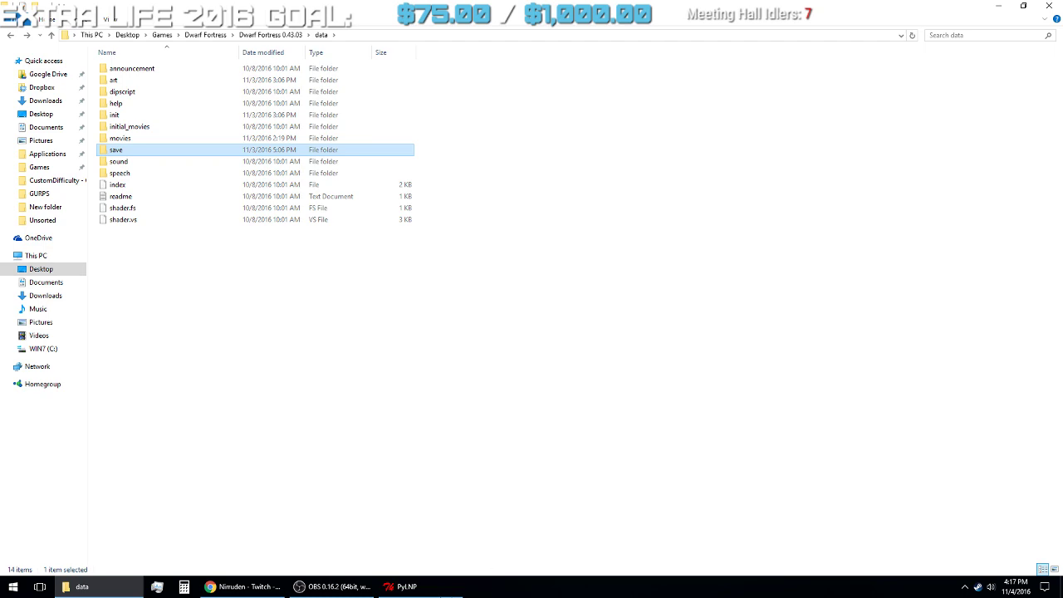
# - Switch to the PyLNP launcher and review the Child Cap's absolute and percentage limits, then cancel without changing them
pyautogui.click(405, 586)
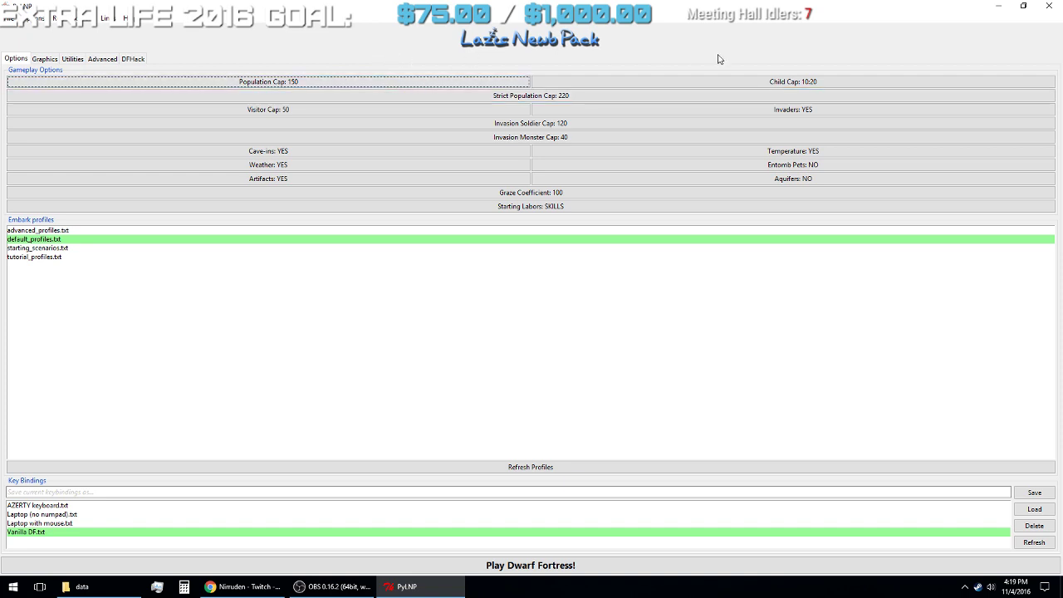
pyautogui.click(805, 88)
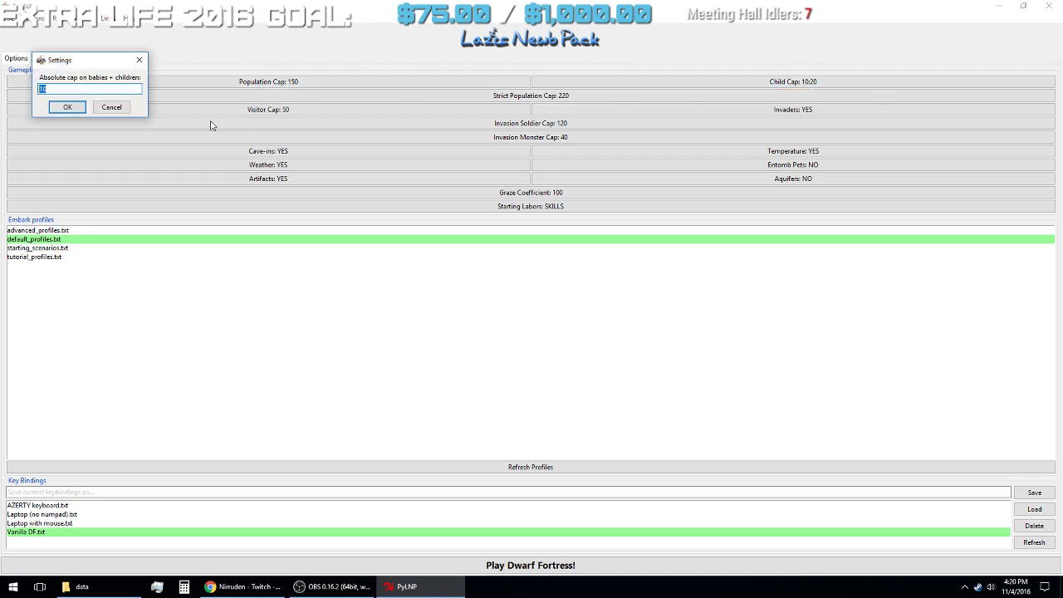
pyautogui.click(67, 108)
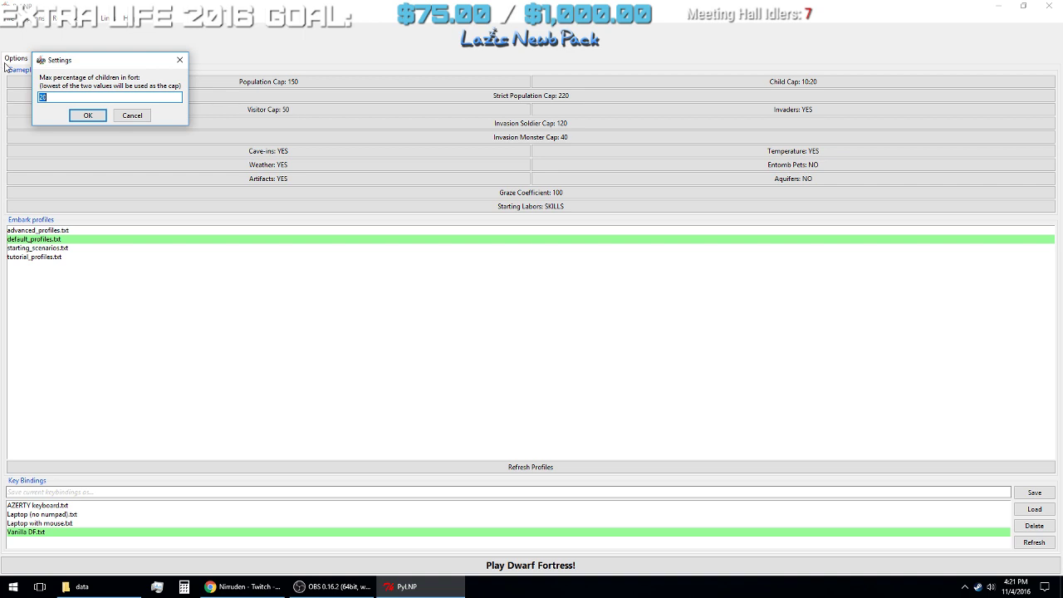
pyautogui.click(119, 117)
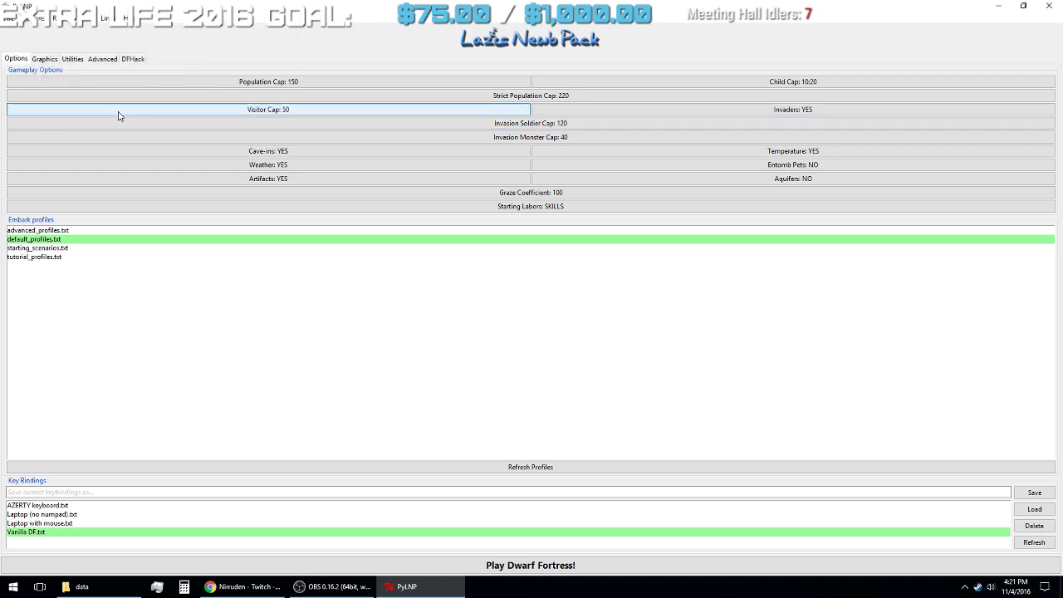
# - Open the Init Editor showing init.txt and d_init.txt, and maximize its window
pyautogui.click(39, 17)
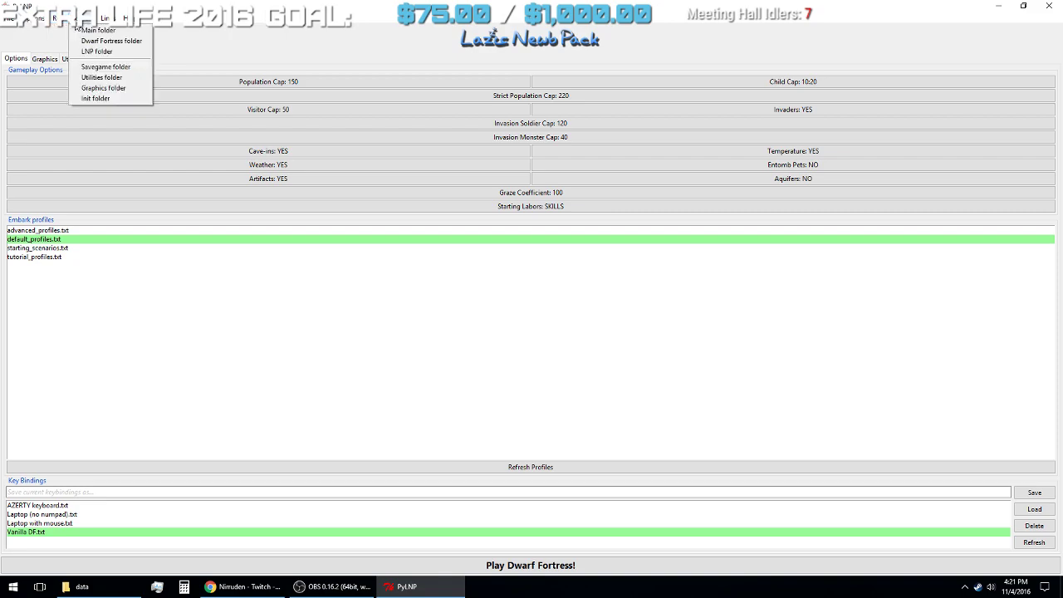
pyautogui.click(69, 41)
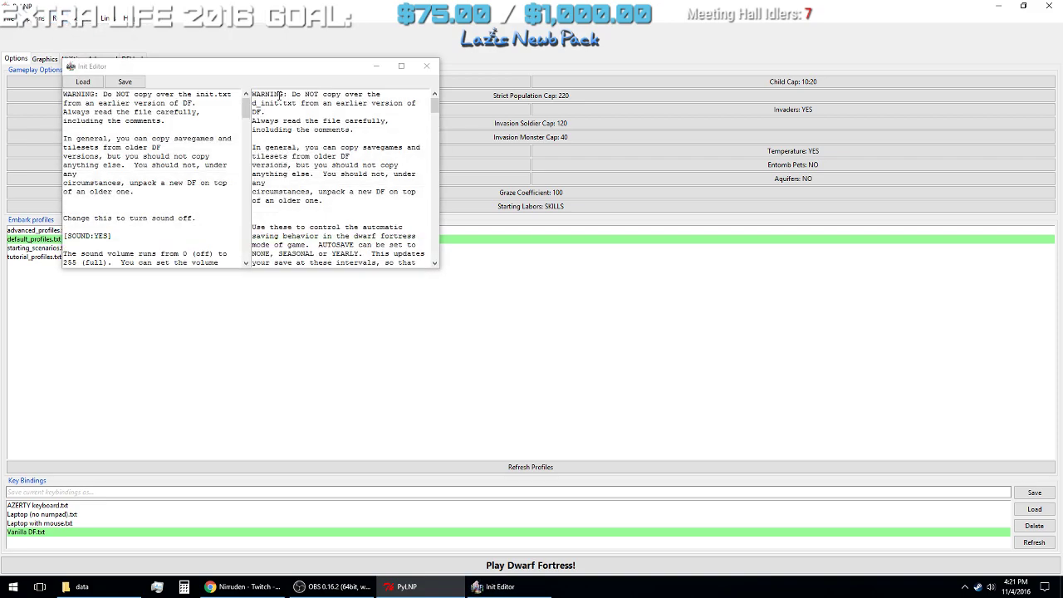
pyautogui.moveTo(297, 66); pyautogui.dragTo(482, 0)
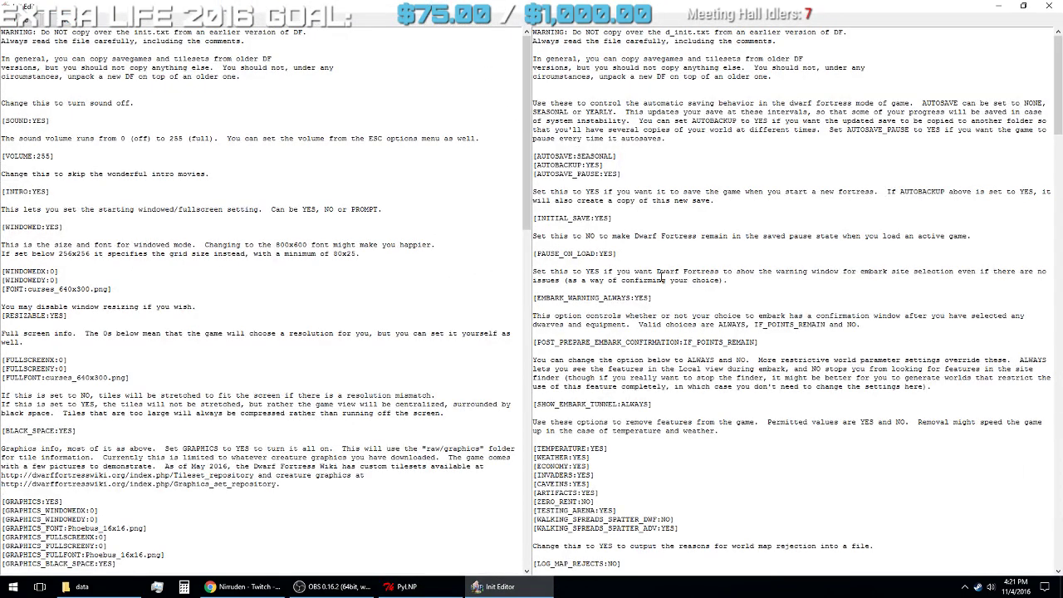
# - Shrink the Init Editor to look over the launcher's advanced settings, and return to the editor at full size
pyautogui.moveTo(868, 6); pyautogui.dragTo(754, 391)
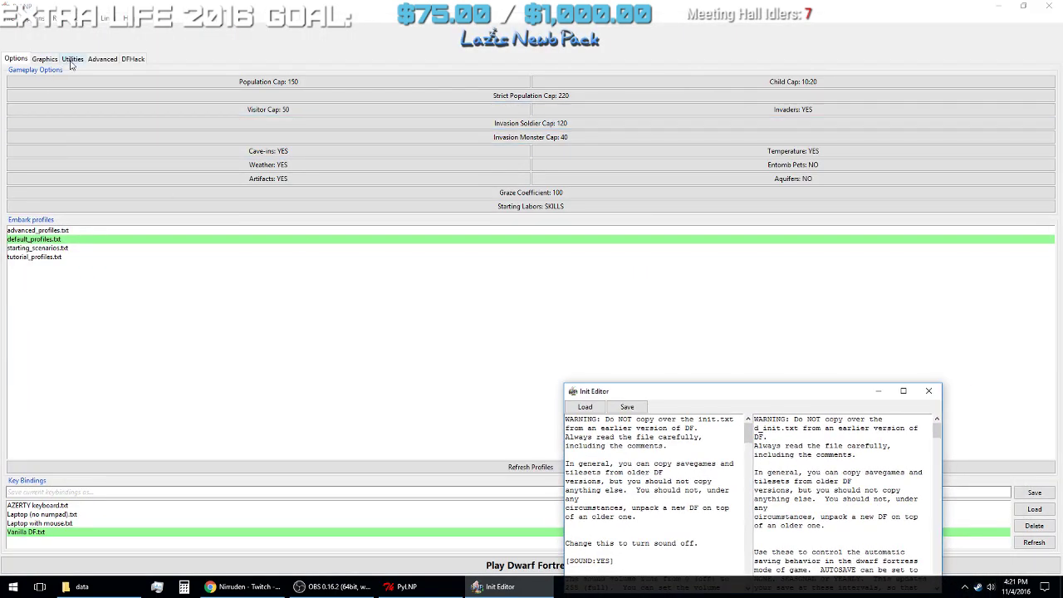
pyautogui.click(95, 61)
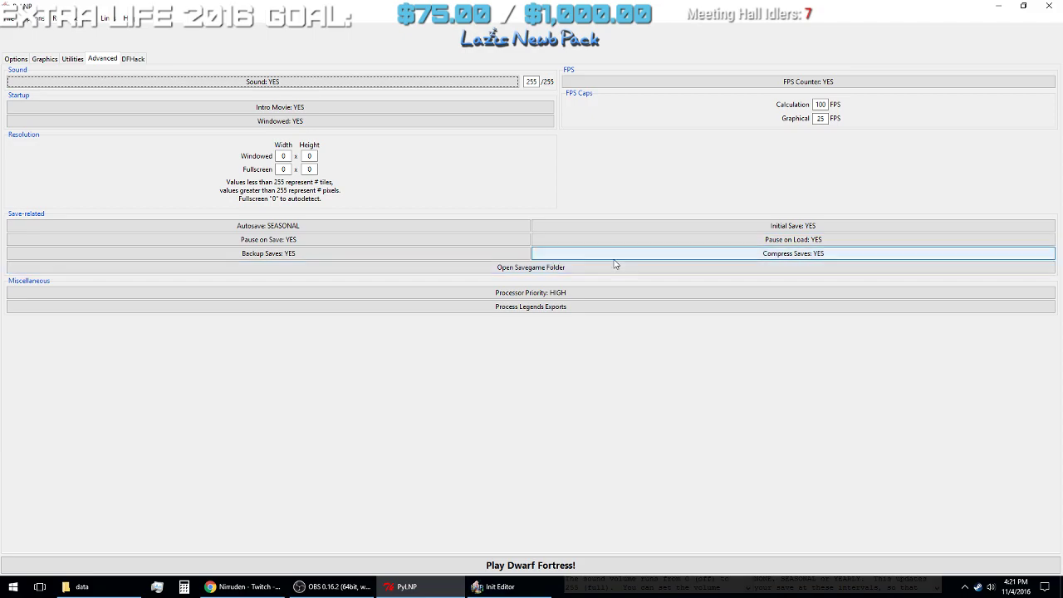
pyautogui.click(490, 592)
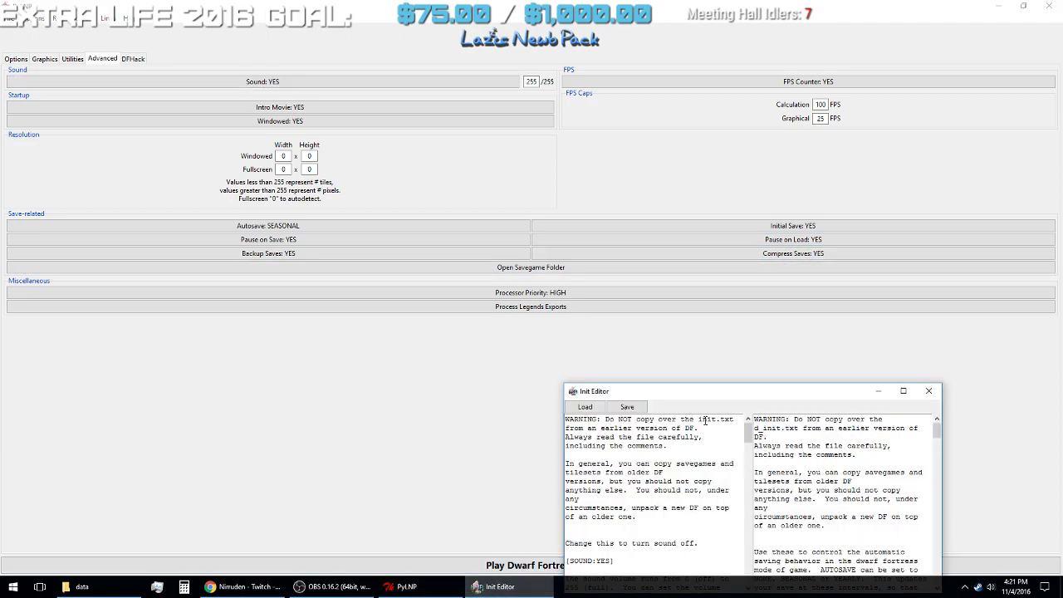
pyautogui.moveTo(710, 392); pyautogui.dragTo(625, 4)
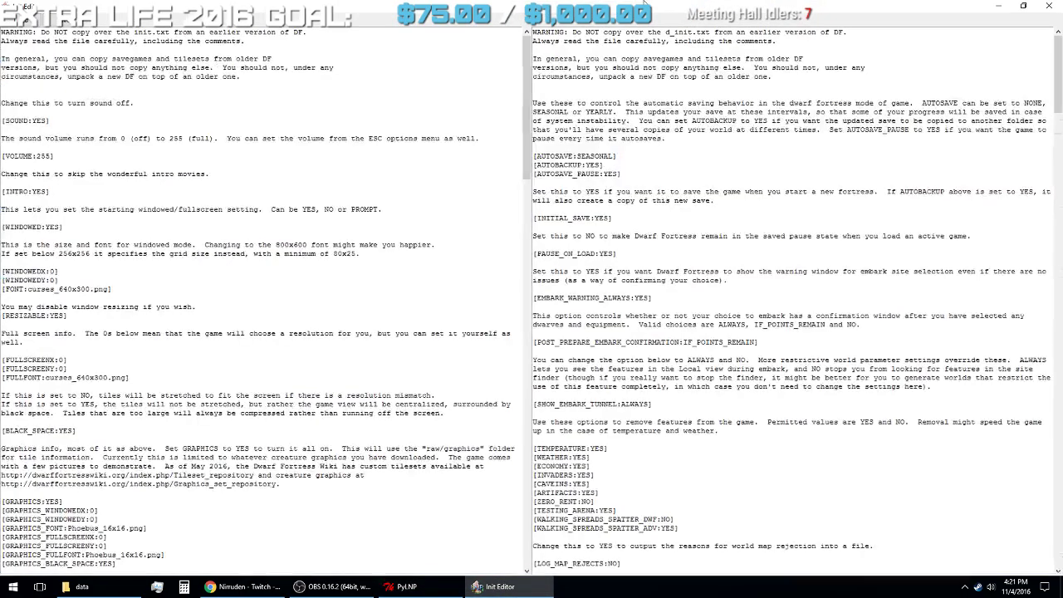
# - Read through the init.txt settings from SOUND to COMPRESSED_SAVES
pyautogui.click(59, 119)
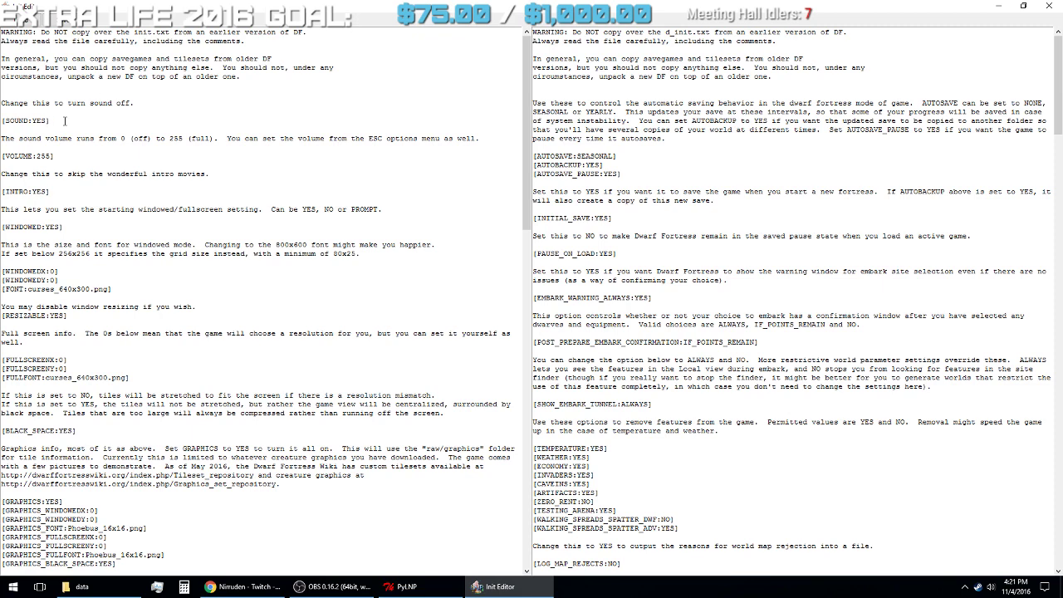
pyautogui.moveTo(532, 5); pyautogui.dragTo(598, 1)
pyautogui.scroll(-13, 304, 356)
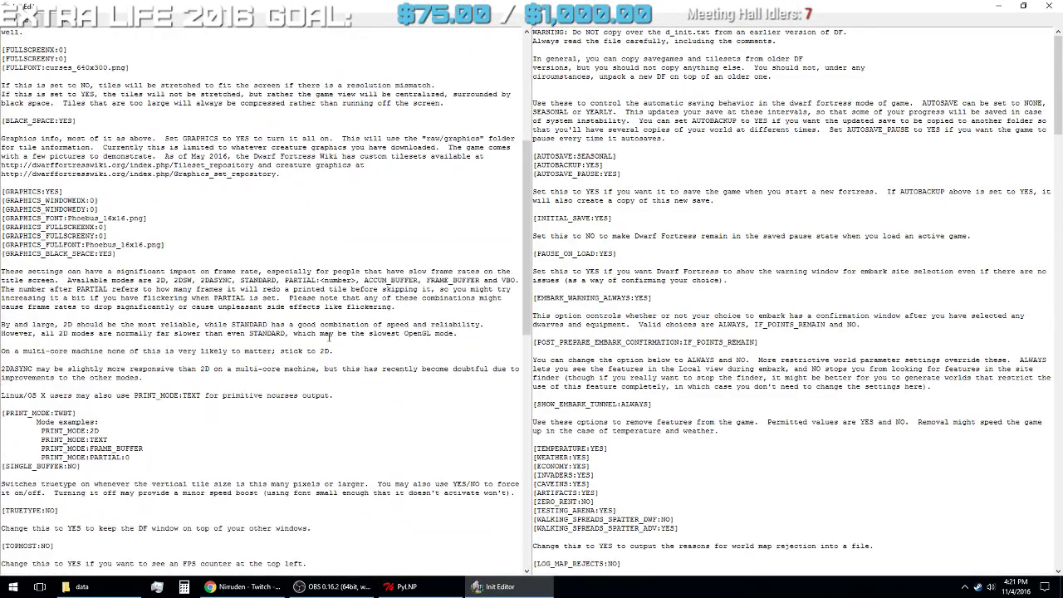
pyautogui.scroll(-9, 304, 356)
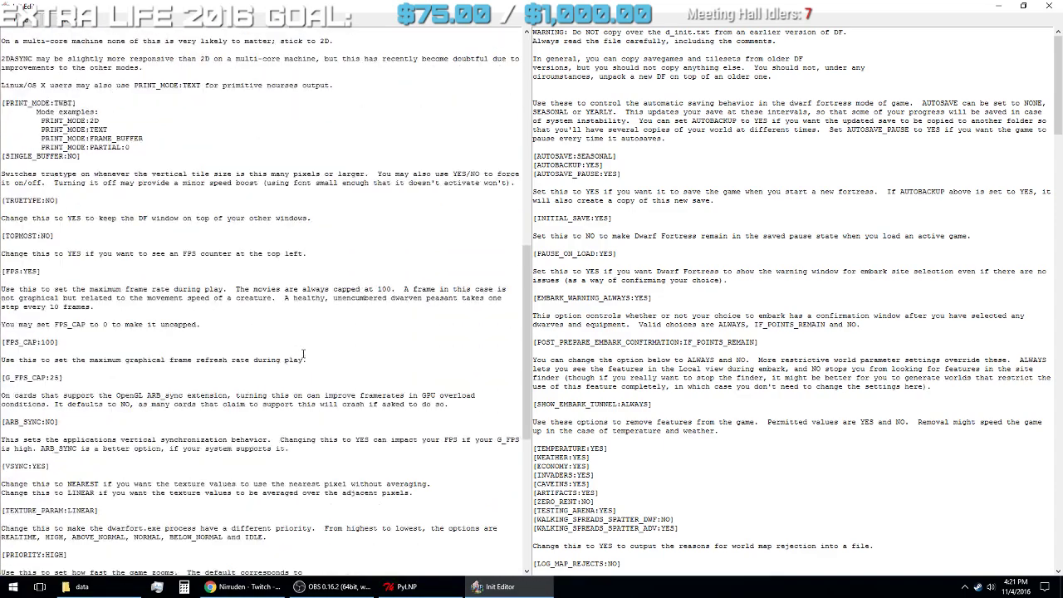
pyautogui.scroll(-13, 301, 352)
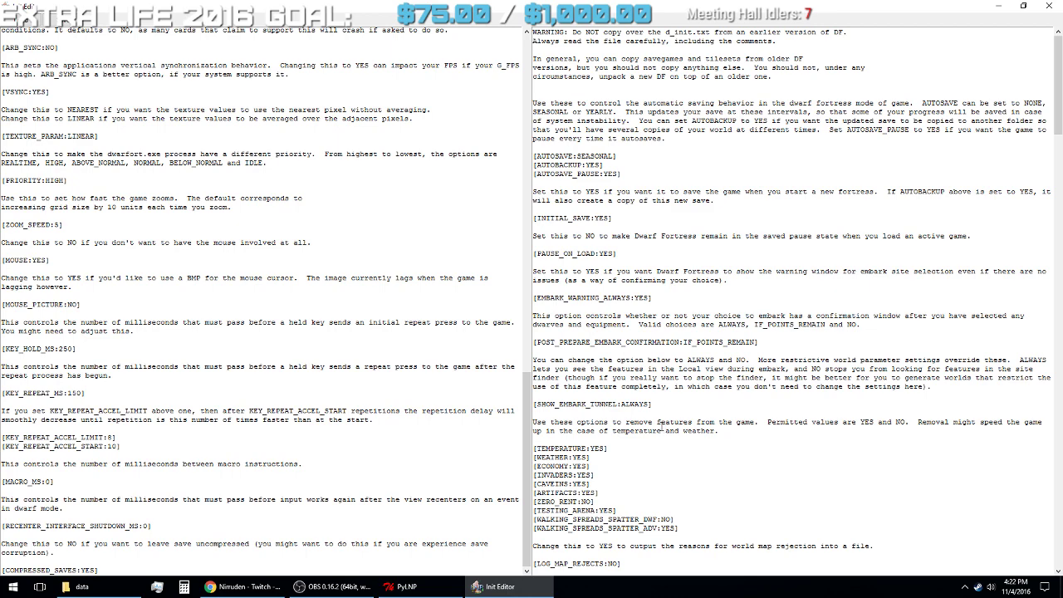
# - Set LOG_MAP_REJECTS to YES in d_init.txt
pyautogui.scroll(-10, 661, 422)
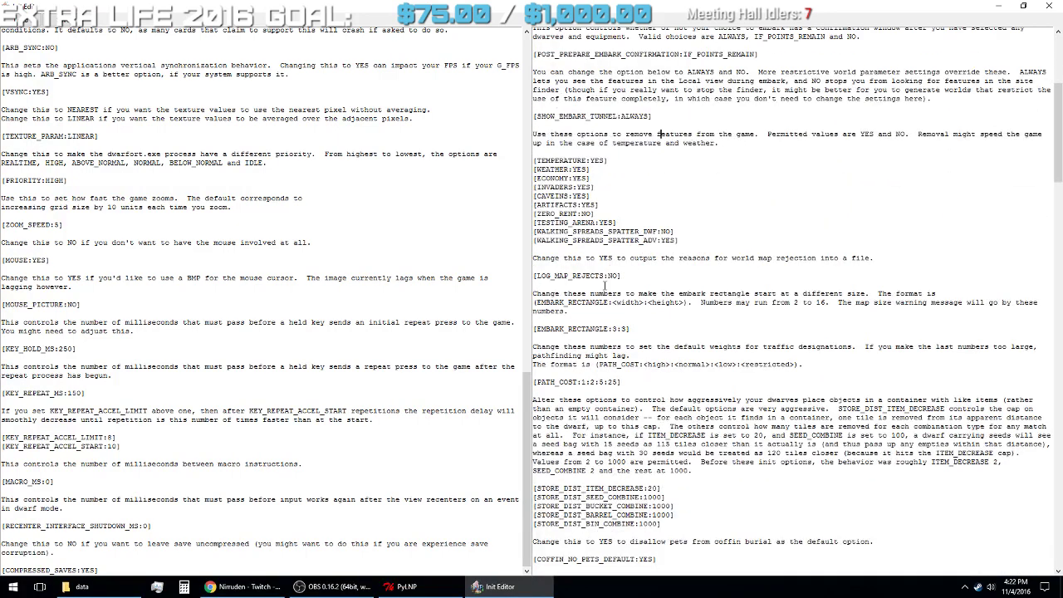
pyautogui.doubleClick(610, 276)
pyautogui.write('YES')
# - Set the default EMBARK_RECTANGLE in d_init.txt to 4:4
pyautogui.click(610, 329)
pyautogui.press('Delete')
pyautogui.write('4')
pyautogui.press('Right')
pyautogui.press('Delete')
pyautogui.write('4')
# - Set the PATH_COST traffic weights in d_init.txt to 1:3:9:27 and highlight the finished line
pyautogui.press('Delete')
pyautogui.write('3')
pyautogui.press('Right')
pyautogui.press('Delete')
pyautogui.write('9:27')
pyautogui.moveTo(621, 382); pyautogui.dragTo(533, 383)
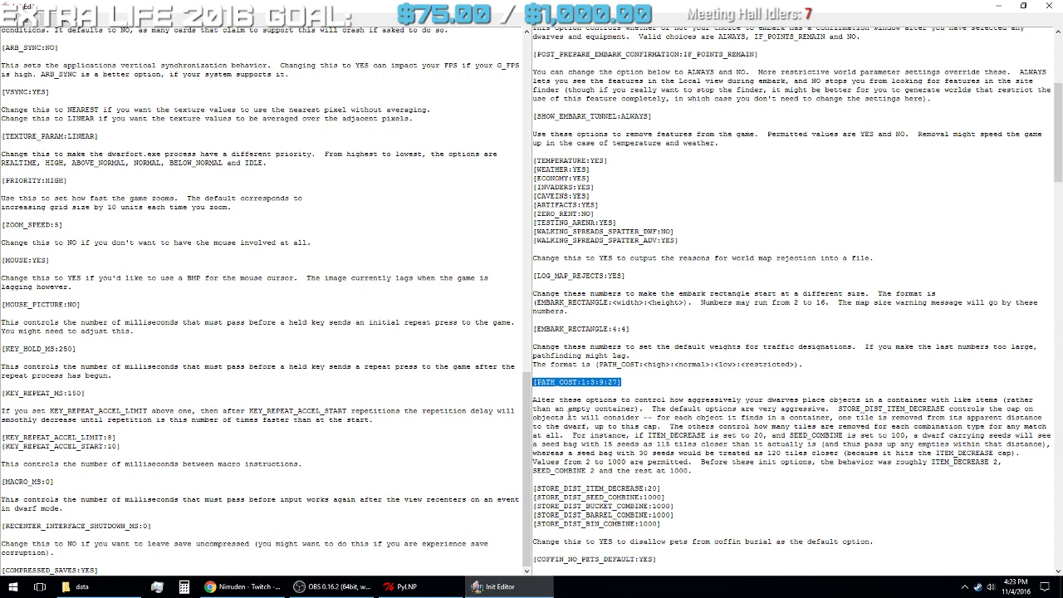
pyautogui.click(590, 383)
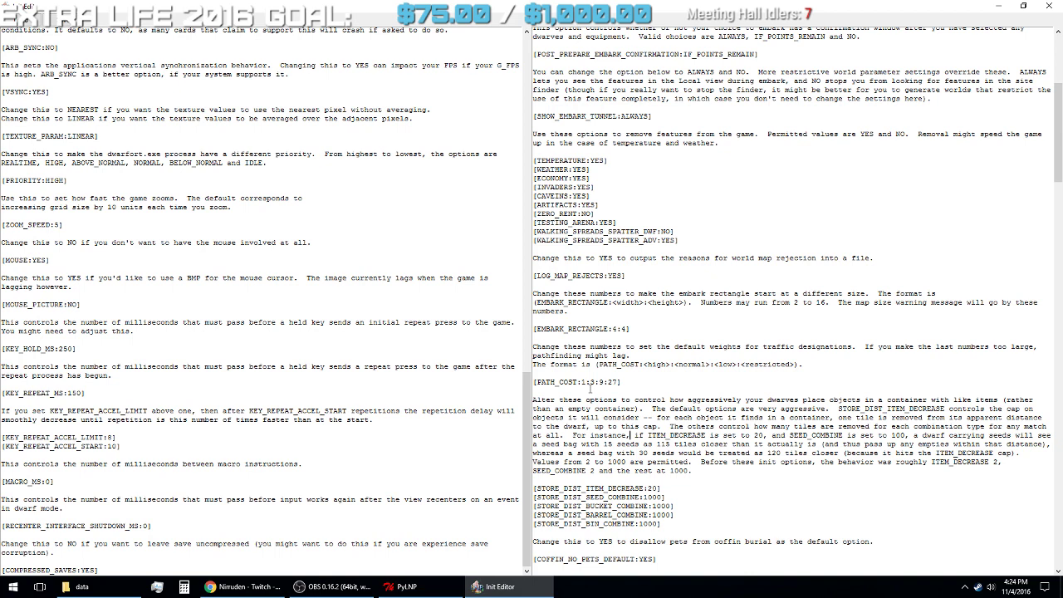
# - Review the remaining d_init.txt options down to GRAZE_COEFFICIENT and close the Init Editor
pyautogui.scroll(-1, 590, 387)
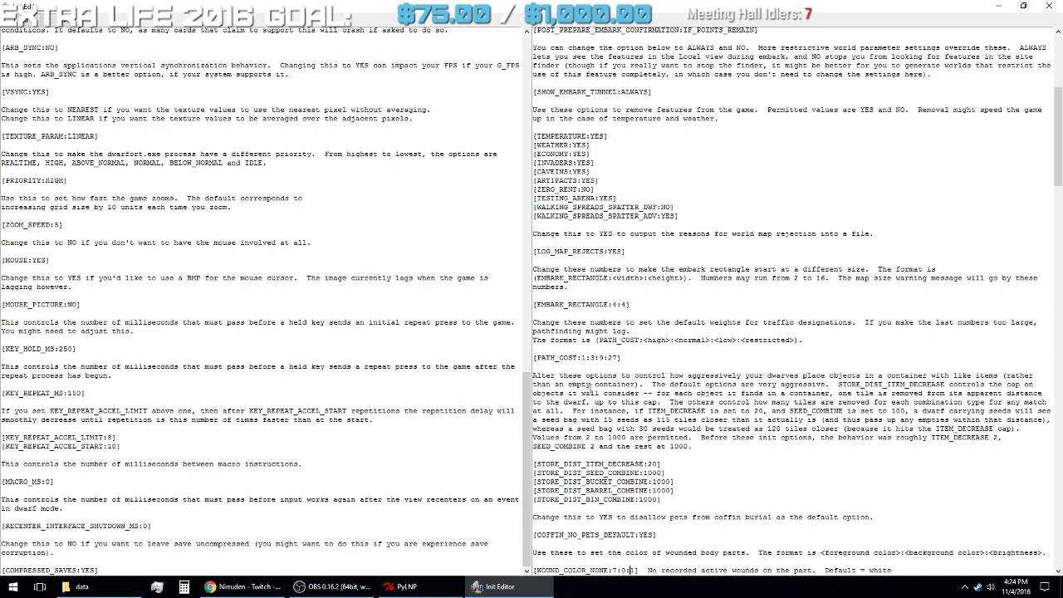
pyautogui.scroll(-7, 590, 387)
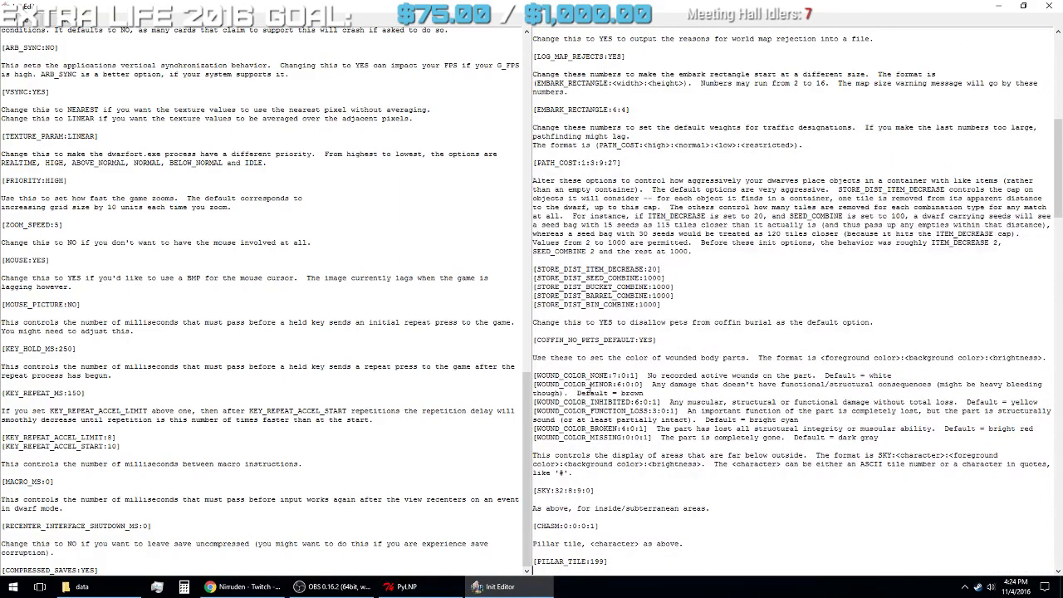
pyautogui.scroll(-20, 591, 387)
pyautogui.scroll(-20, 591, 387)
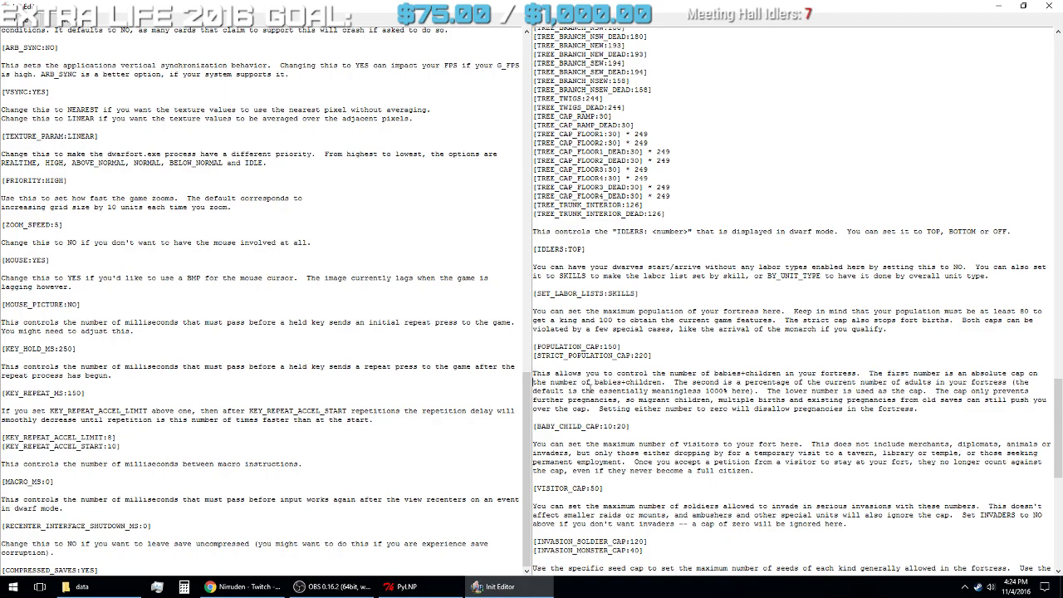
pyautogui.scroll(-12, 586, 387)
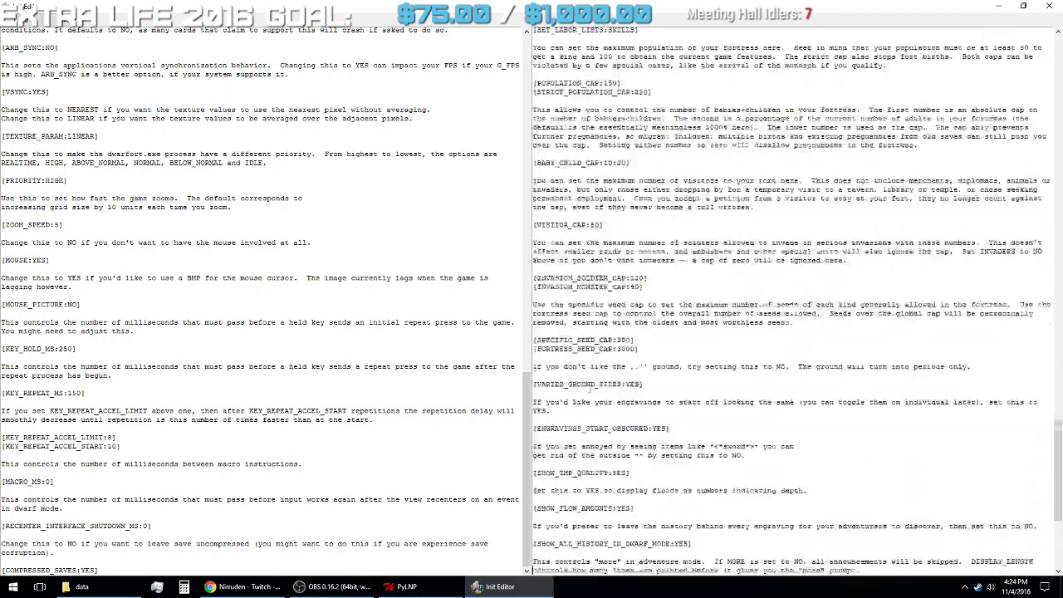
pyautogui.scroll(-7, 586, 386)
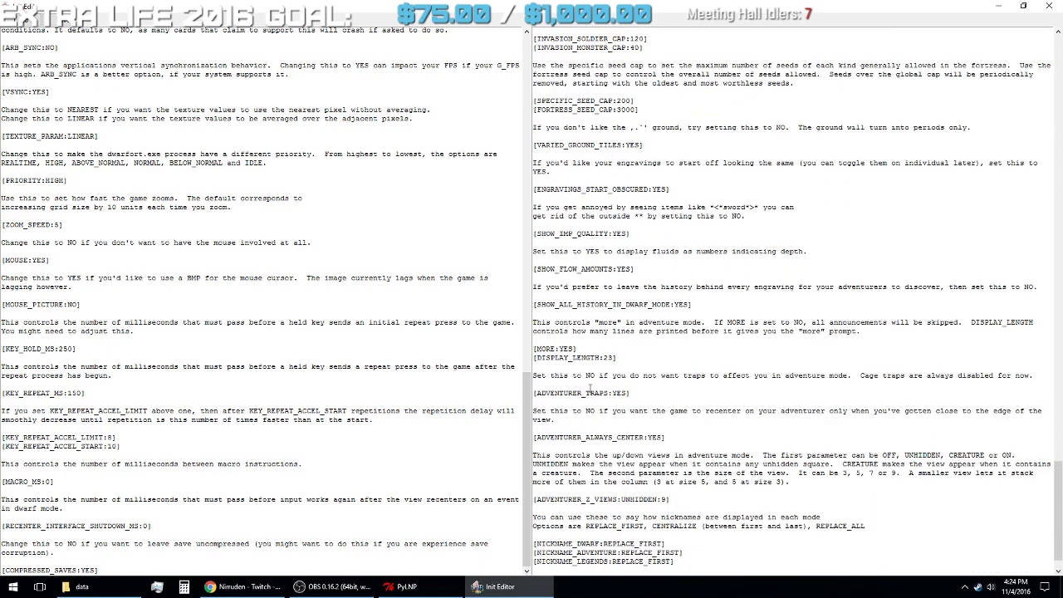
pyautogui.scroll(-2, 590, 389)
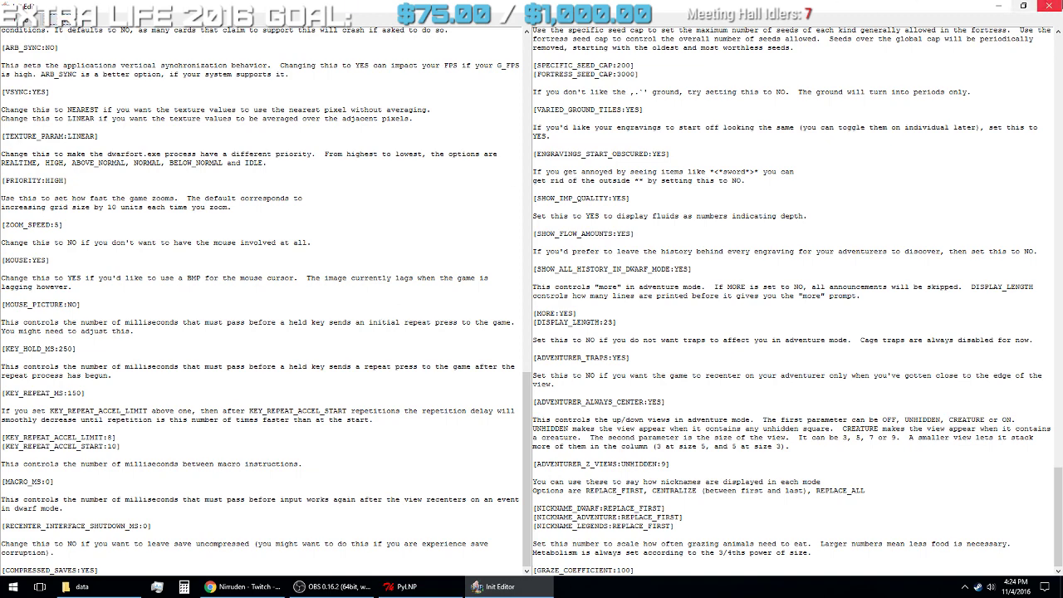
pyautogui.click(1052, 6)
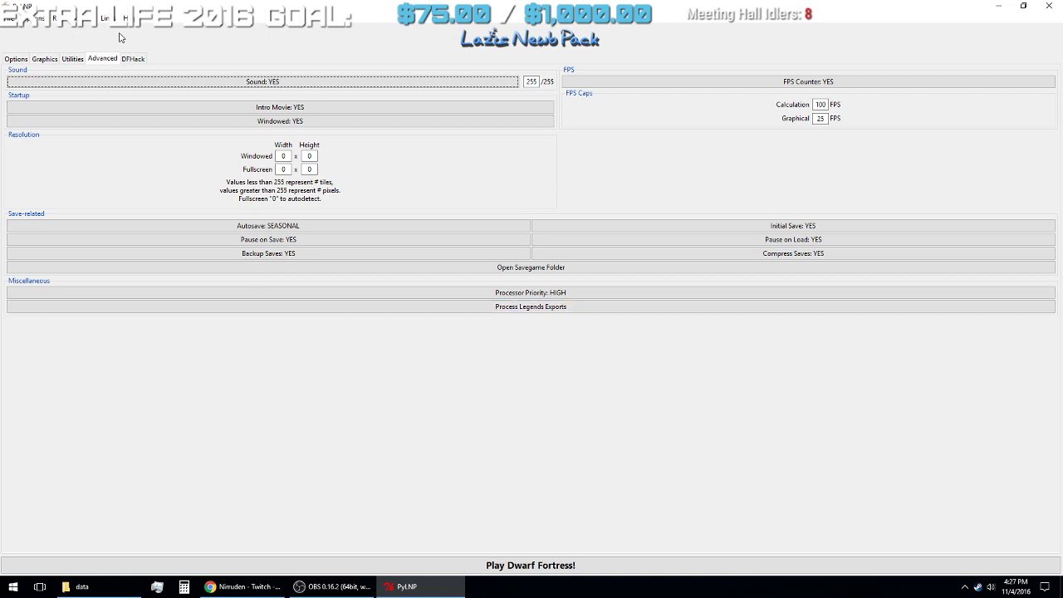
# - Review the launcher's graphics options and the utilities list, reading the descriptions of Dwarf Therapist and Soundsense
pyautogui.click(44, 58)
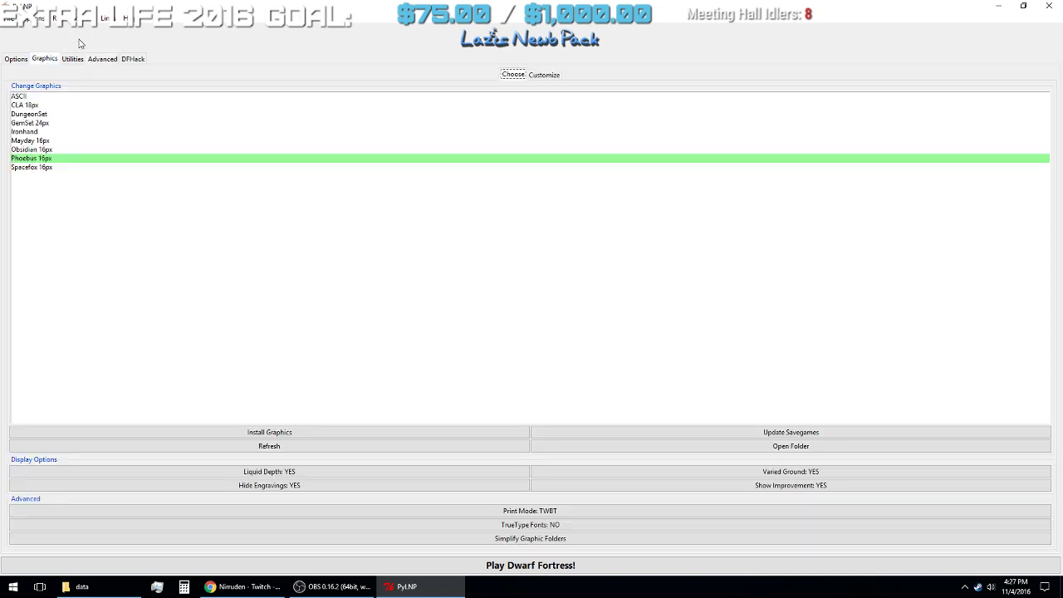
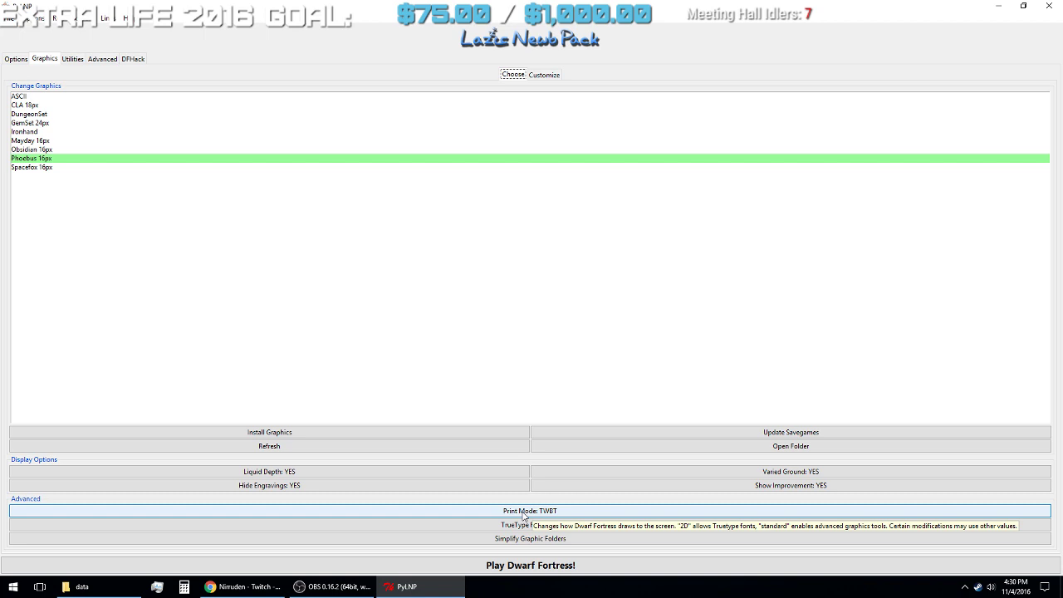
pyautogui.click(73, 59)
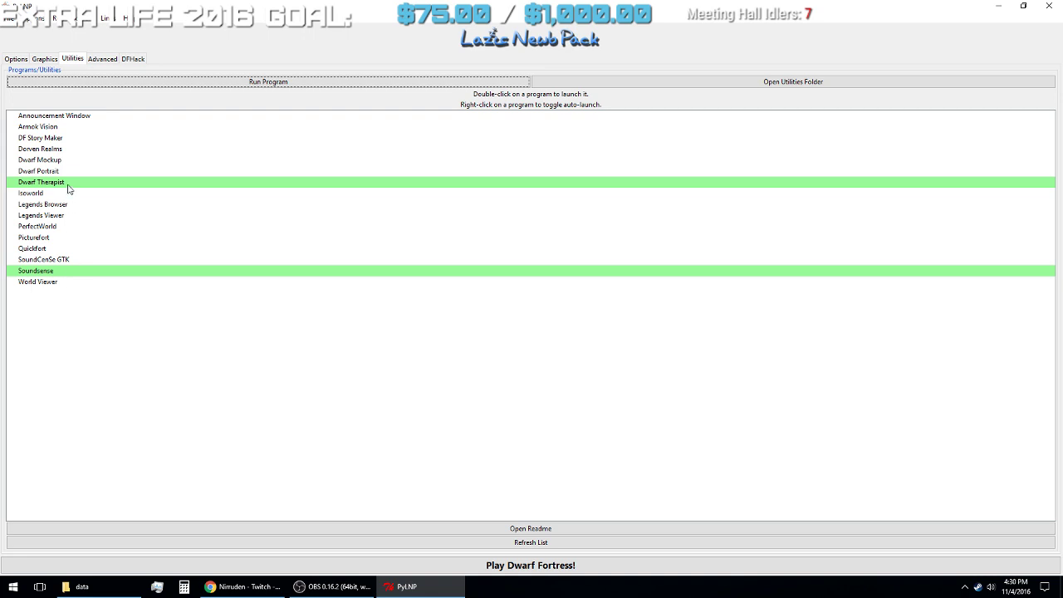
pyautogui.moveTo(72, 277)
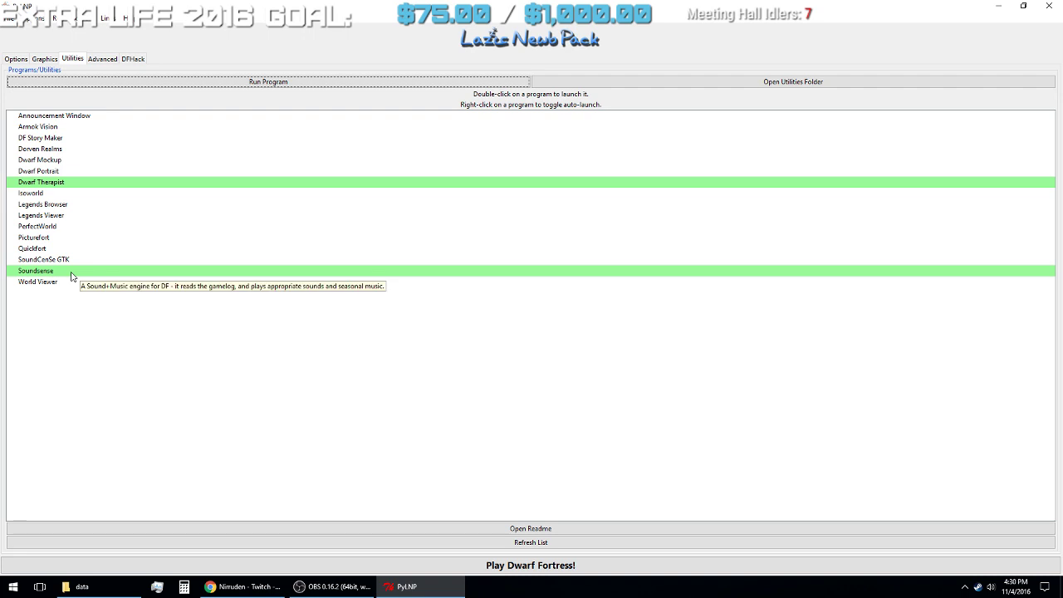
pyautogui.moveTo(115, 185)
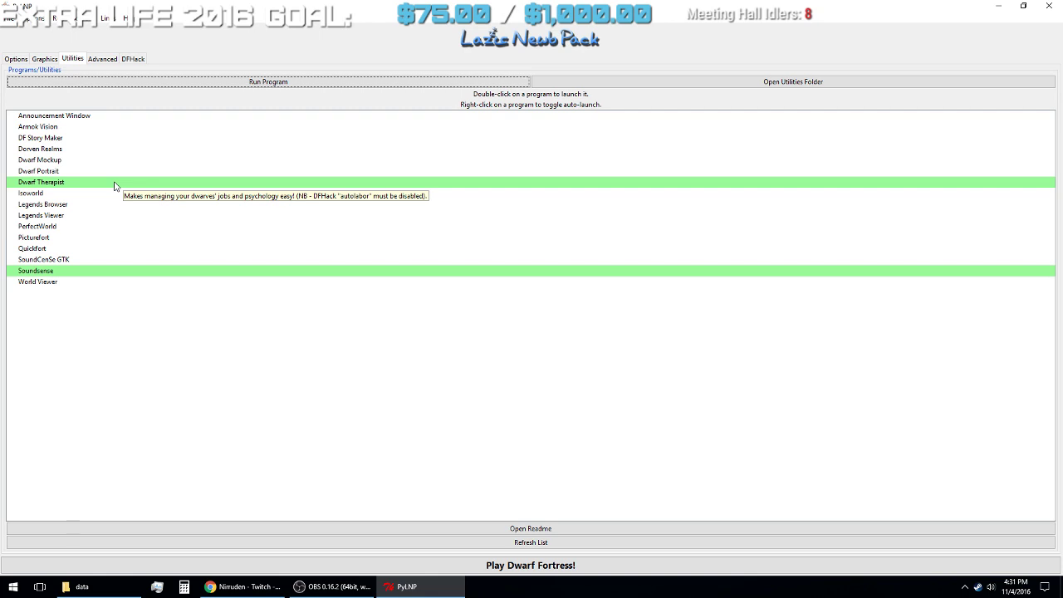
pyautogui.doubleClick(115, 184)
pyautogui.doubleClick(114, 185)
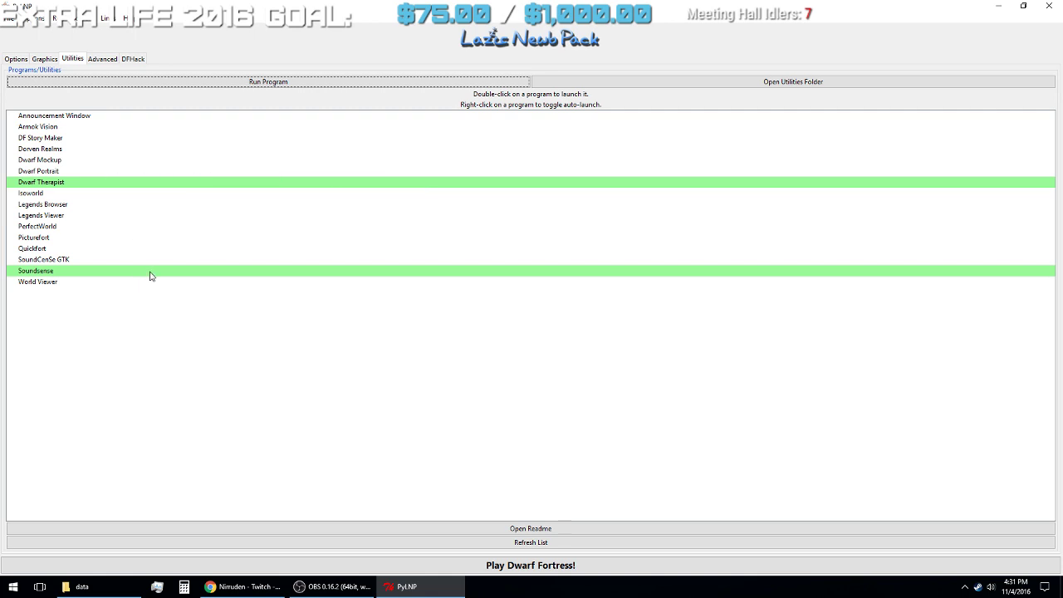
pyautogui.moveTo(150, 276)
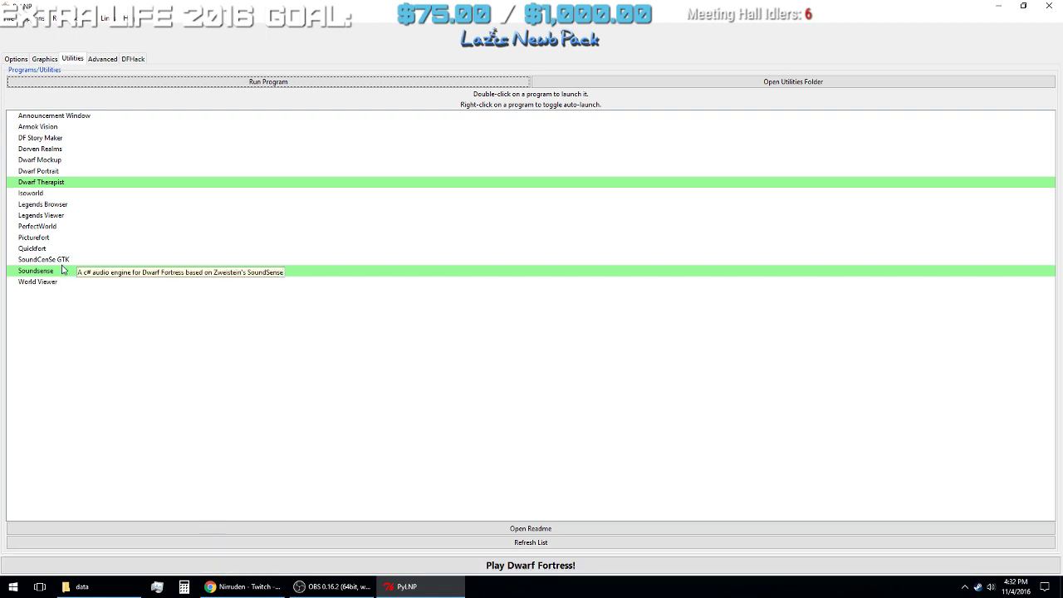
# - Launch Dwarf Therapist, dismiss its warning, and minimize its window
pyautogui.doubleClick(70, 182)
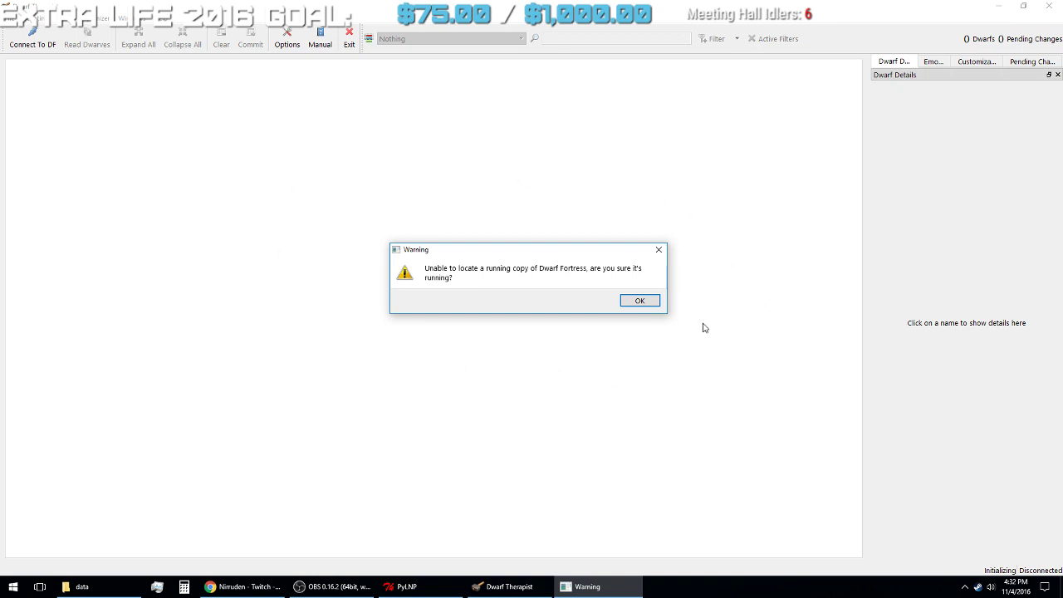
pyautogui.click(640, 305)
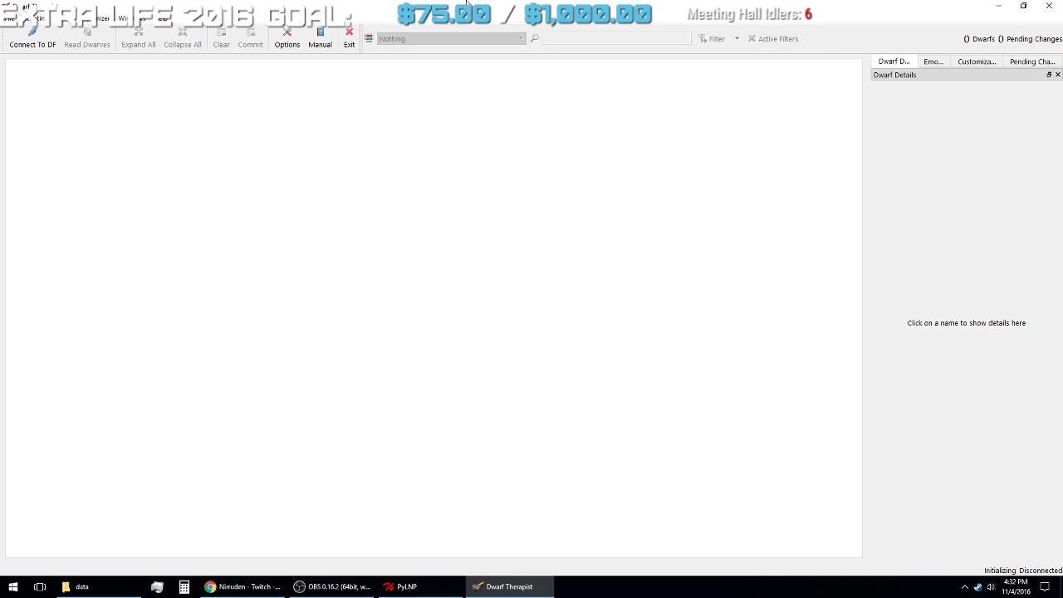
pyautogui.click(30, 38)
pyautogui.click(998, 6)
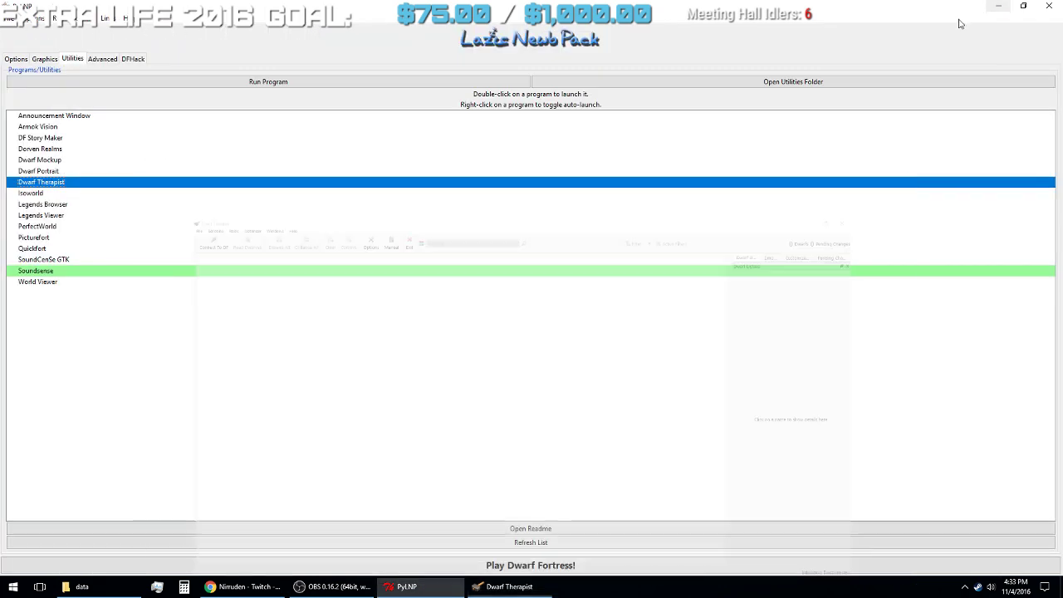
# - Launch Soundsense, minimize its console, view its main window maximized, and minimize it too
pyautogui.doubleClick(60, 273)
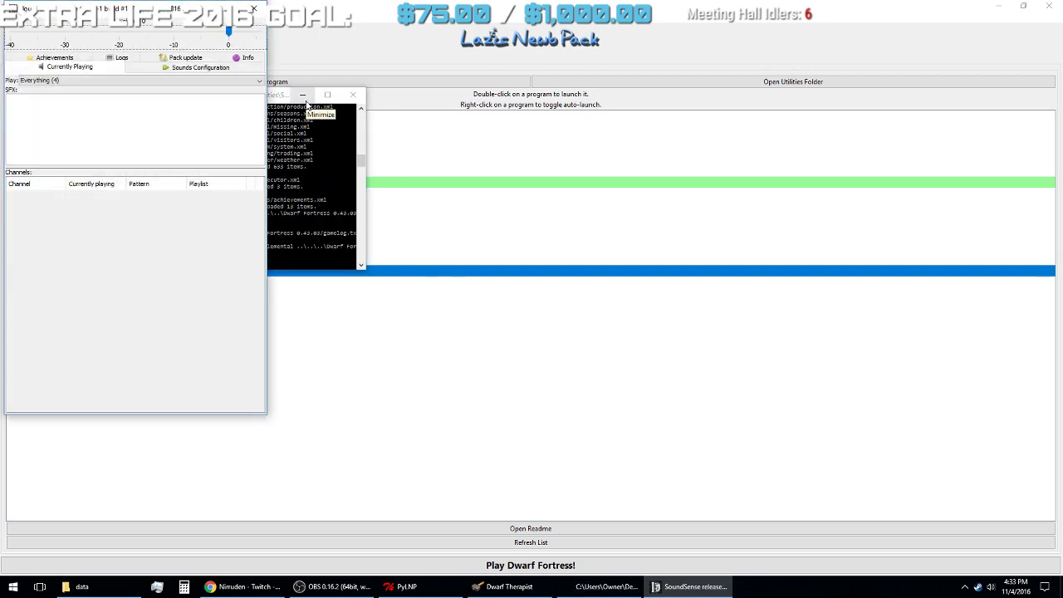
pyautogui.click(301, 95)
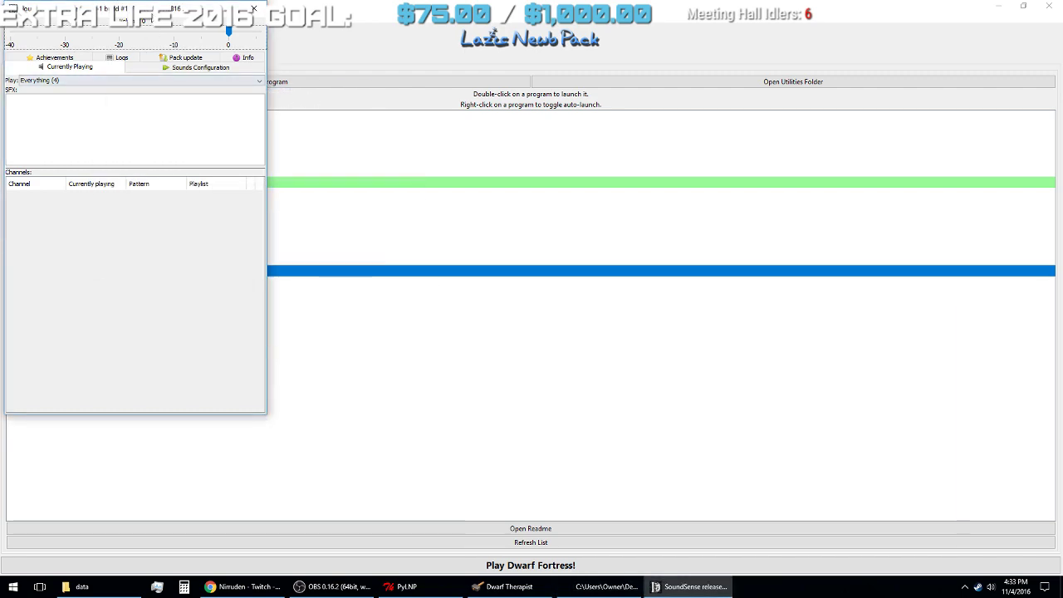
pyautogui.moveTo(155, 9); pyautogui.dragTo(431, 73)
pyautogui.doubleClick(430, 73)
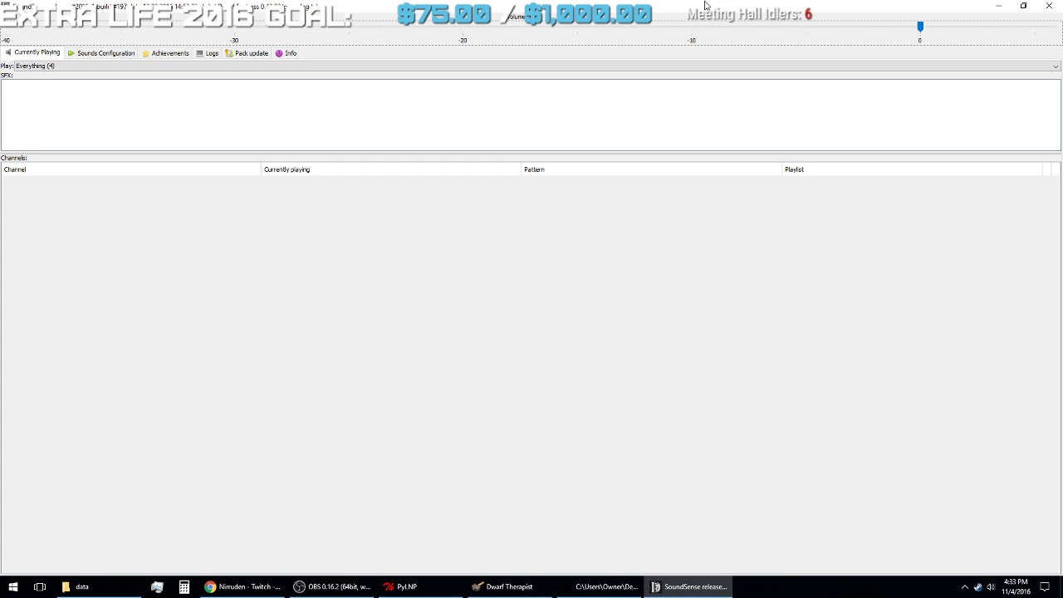
pyautogui.click(995, 5)
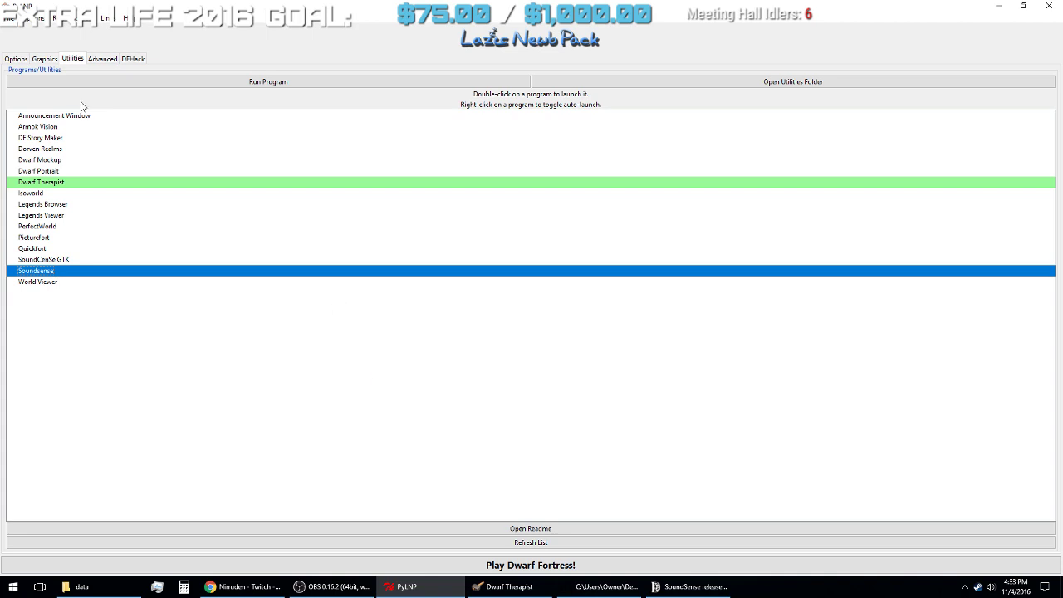
# - Review the launcher's available DFHack hacks, reading the description of Mouse Controls
pyautogui.click(127, 60)
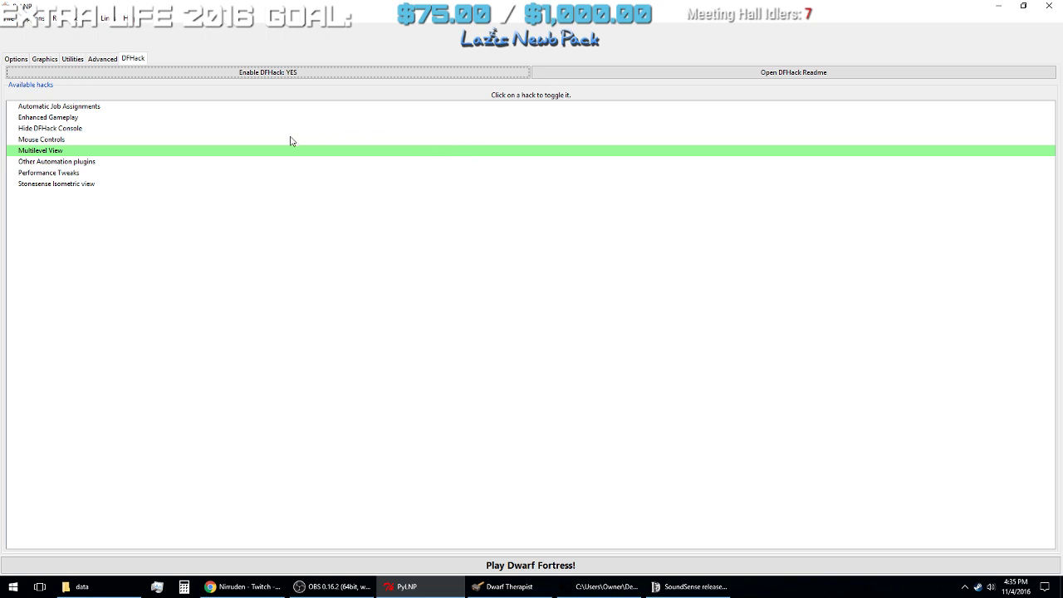
pyautogui.moveTo(89, 141)
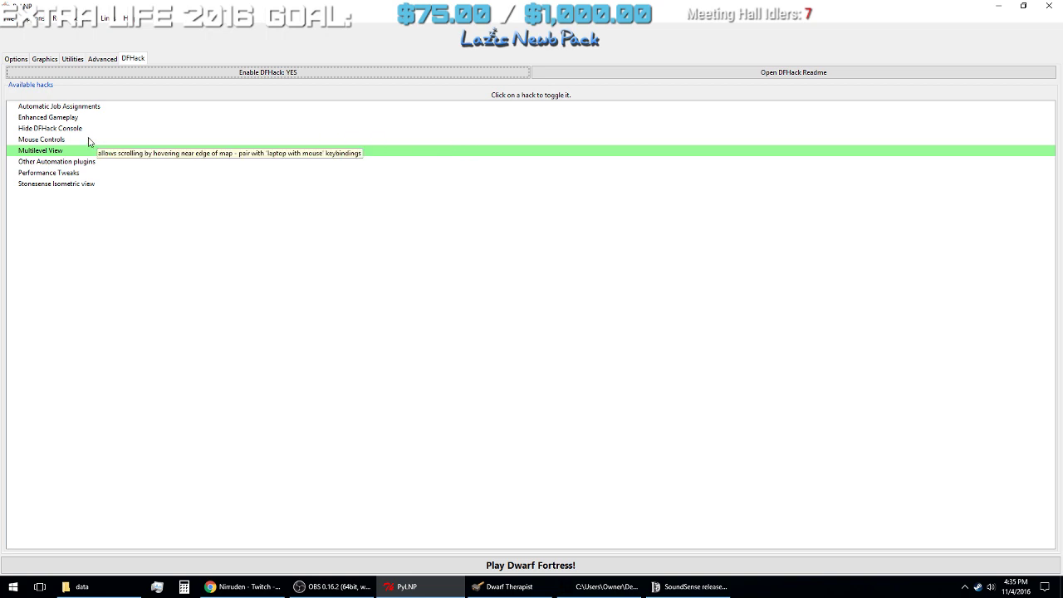
pyautogui.moveTo(109, 111)
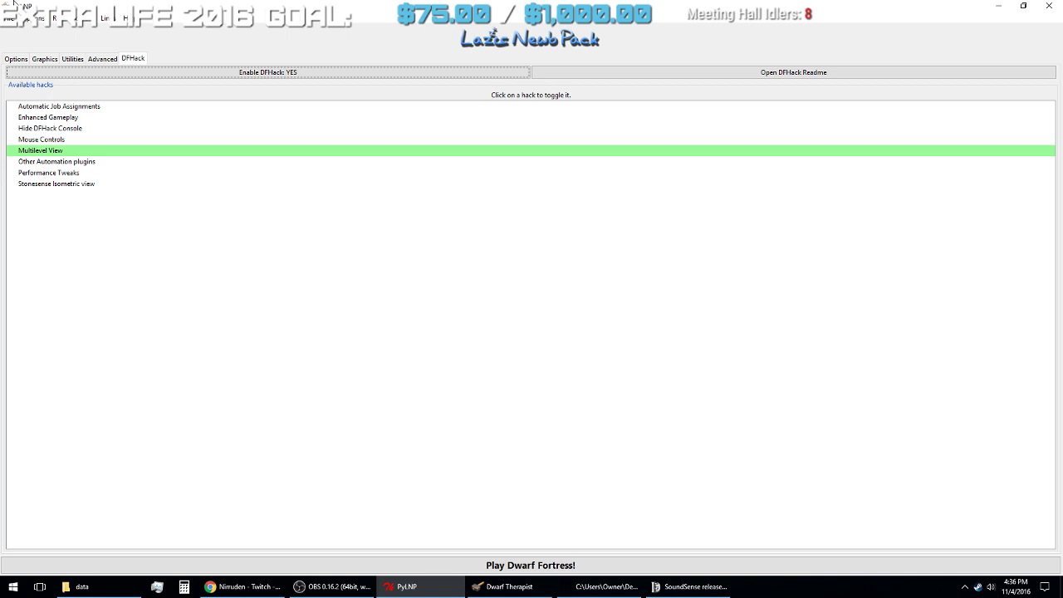
# - Return to the launcher's utilities list, read the description of Legends Viewer, and select Quickfort
pyautogui.click(73, 59)
pyautogui.click(131, 61)
pyautogui.click(71, 60)
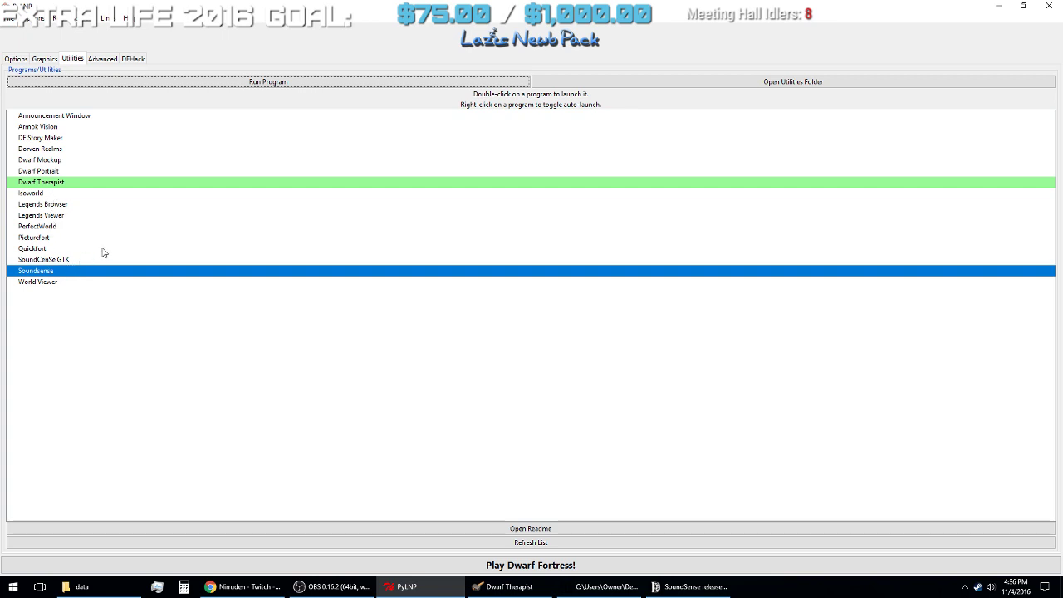
pyautogui.moveTo(103, 253)
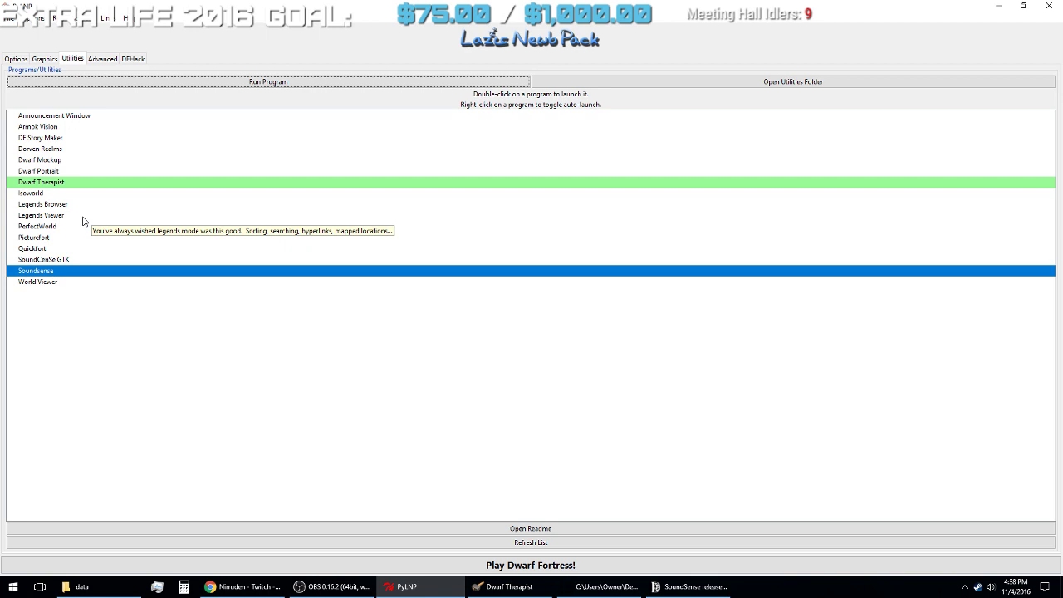
pyautogui.click(50, 251)
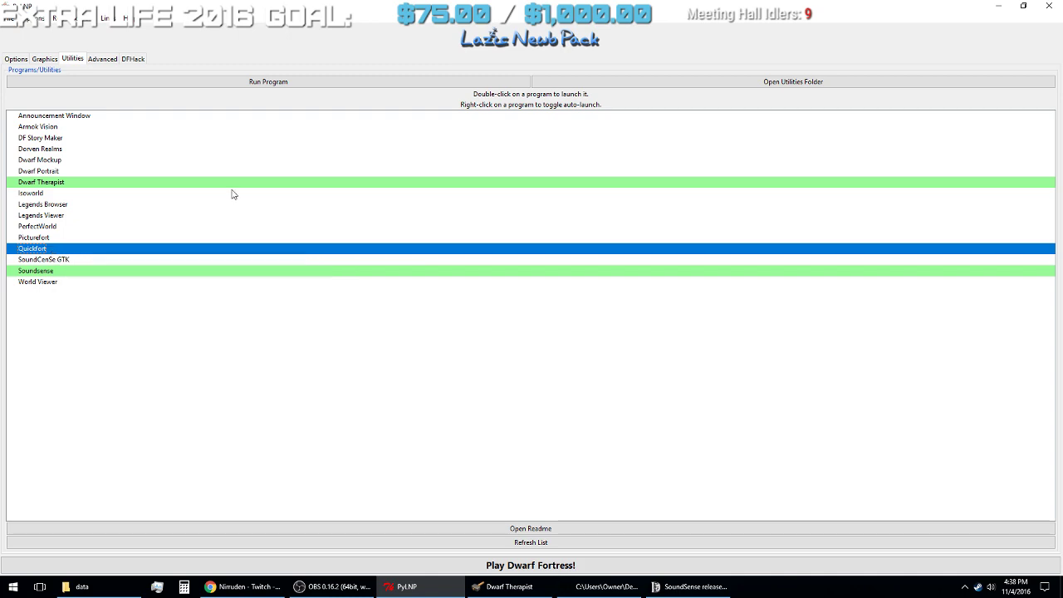
# - Switch to the OBS window
pyautogui.click(333, 587)
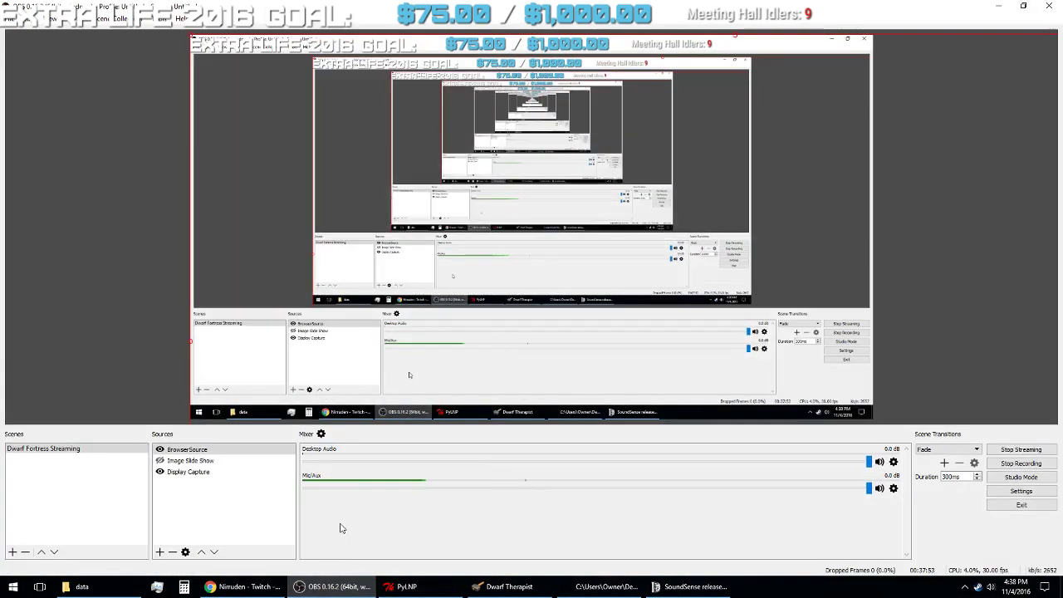